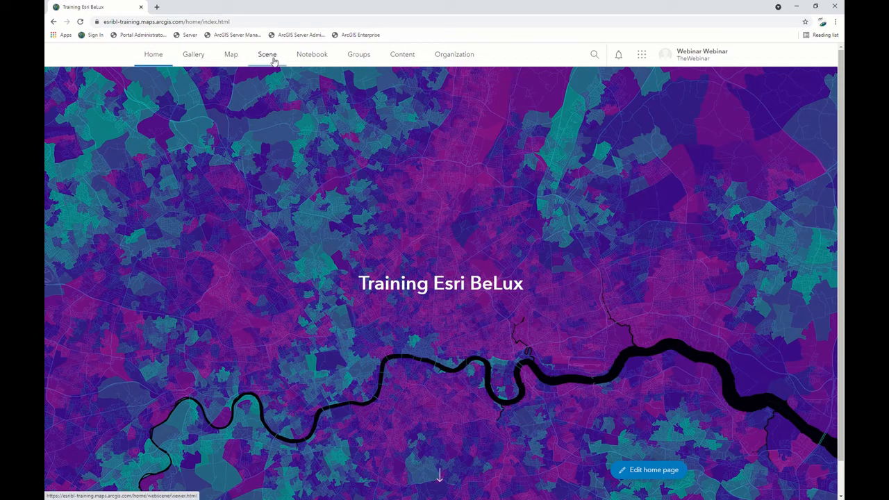
Open a new map in the map viewer and set its basemap to GRB basiskaart grijs.
{"action": "left_click", "coordinate": [230, 56]}
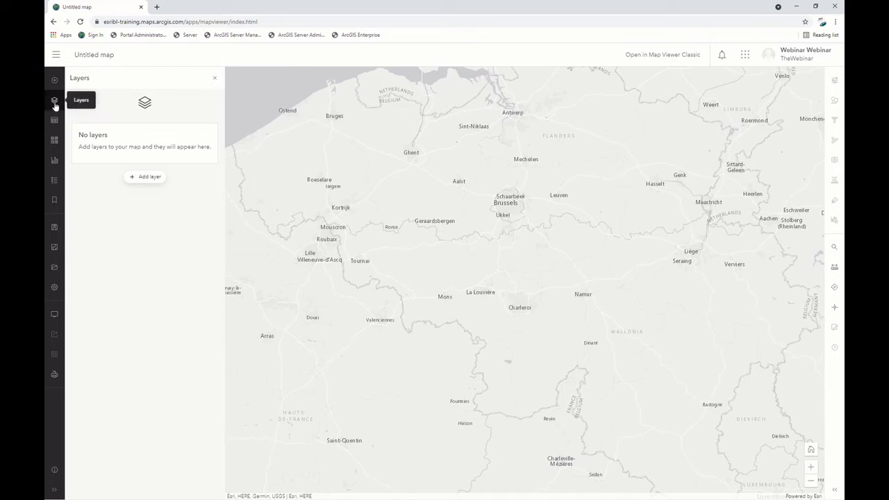
{"action": "left_click", "coordinate": [53, 147]}
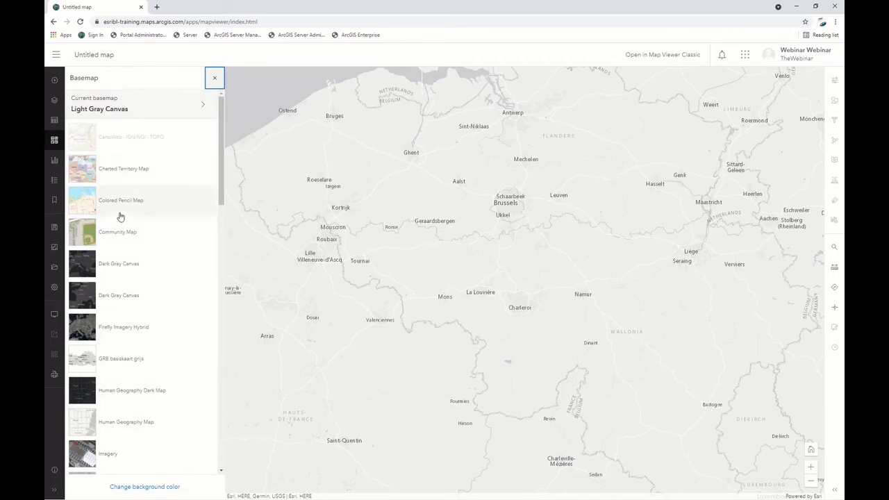
{"action": "scroll", "coordinate": [120, 217], "scroll_direction": "down", "scroll_amount": 3}
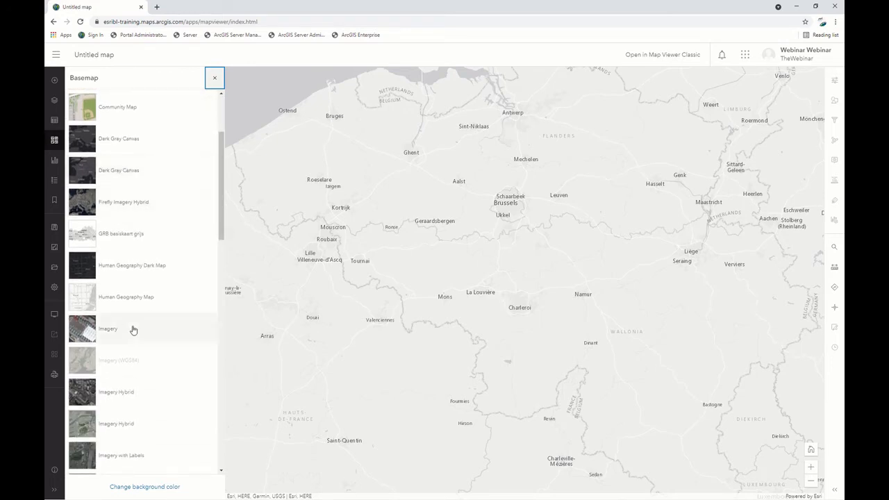
{"action": "scroll", "coordinate": [136, 351], "scroll_direction": "down", "scroll_amount": 2}
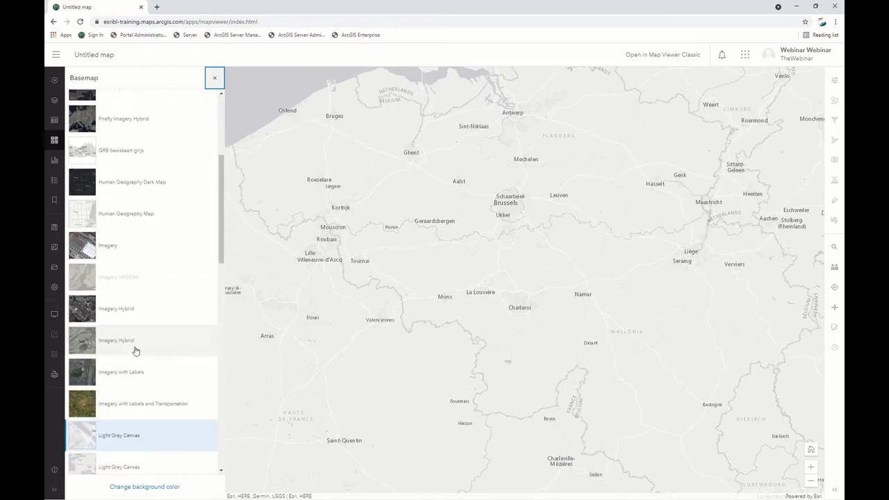
{"action": "scroll", "coordinate": [136, 352], "scroll_direction": "up", "scroll_amount": 4}
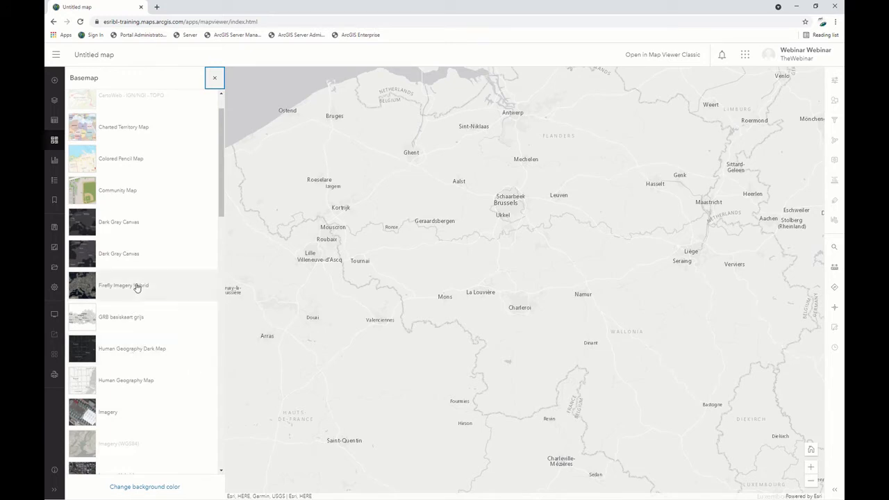
{"action": "left_click", "coordinate": [109, 318]}
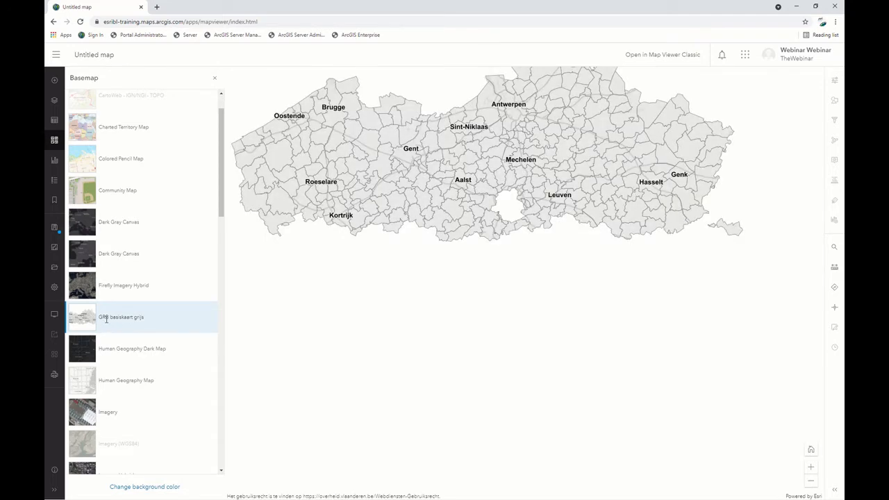
{"action": "left_click_drag", "start_coordinate": [509, 157], "coordinate": [513, 227]}
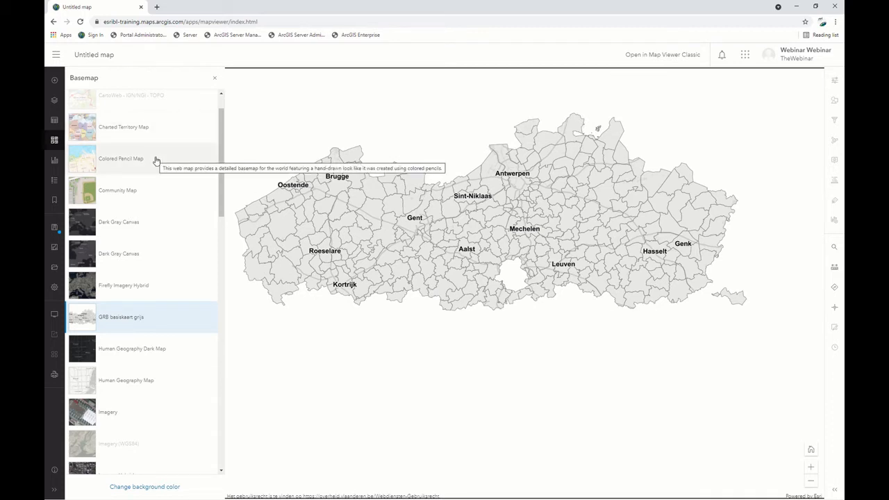
Change the map's basemap to the second Light Gray Canvas option.
{"action": "scroll", "coordinate": [156, 165], "scroll_direction": "down", "scroll_amount": 5}
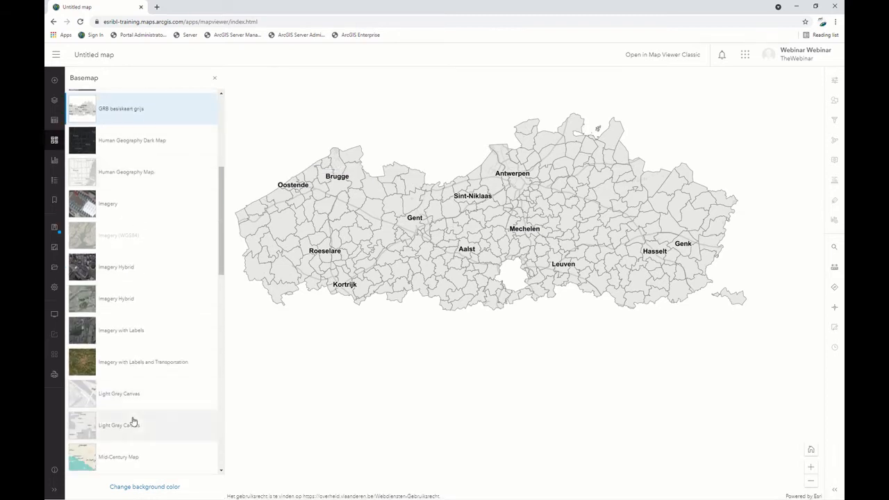
{"action": "left_click", "coordinate": [132, 421]}
{"action": "scroll", "coordinate": [137, 237], "scroll_direction": "up", "scroll_amount": 4}
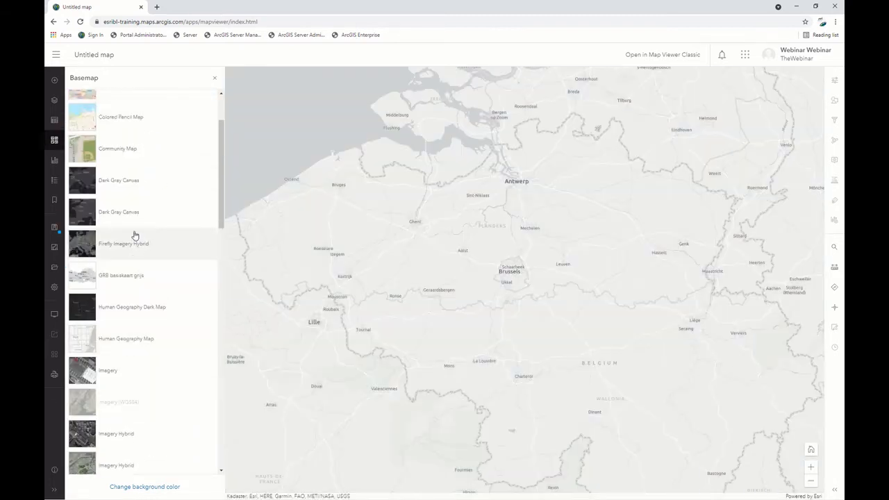
Display the available ways to add layers to the map, and return to the home page, discarding unsaved changes.
{"action": "left_click", "coordinate": [53, 102]}
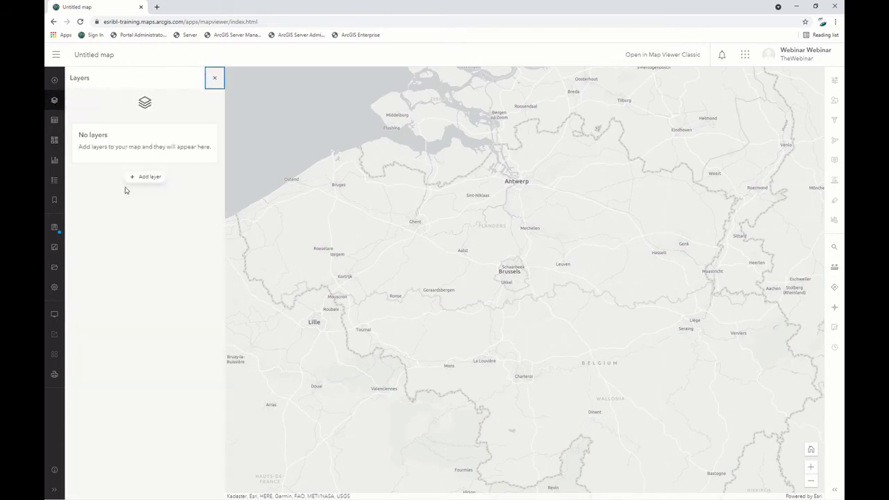
{"action": "left_click", "coordinate": [53, 80]}
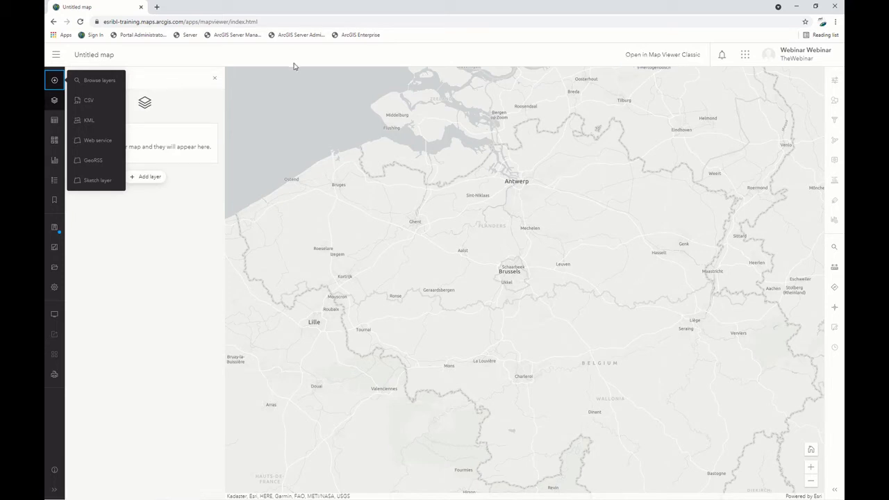
{"action": "left_click", "coordinate": [54, 55]}
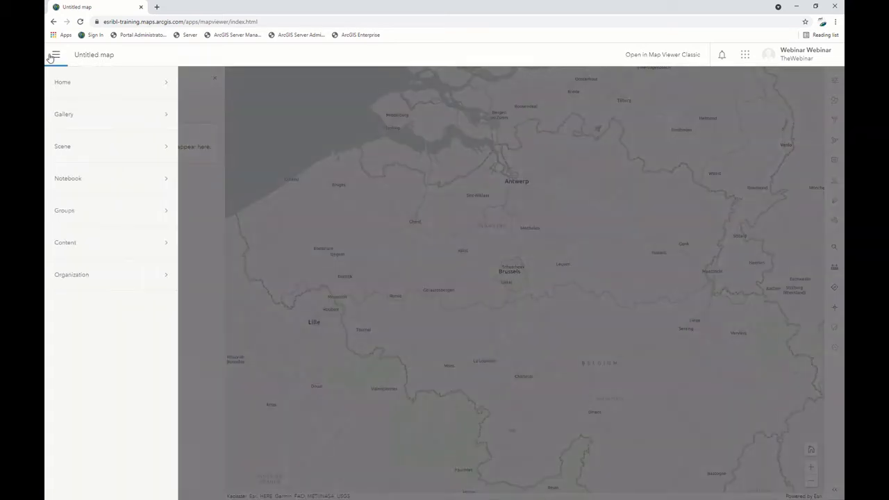
{"action": "left_click", "coordinate": [58, 84]}
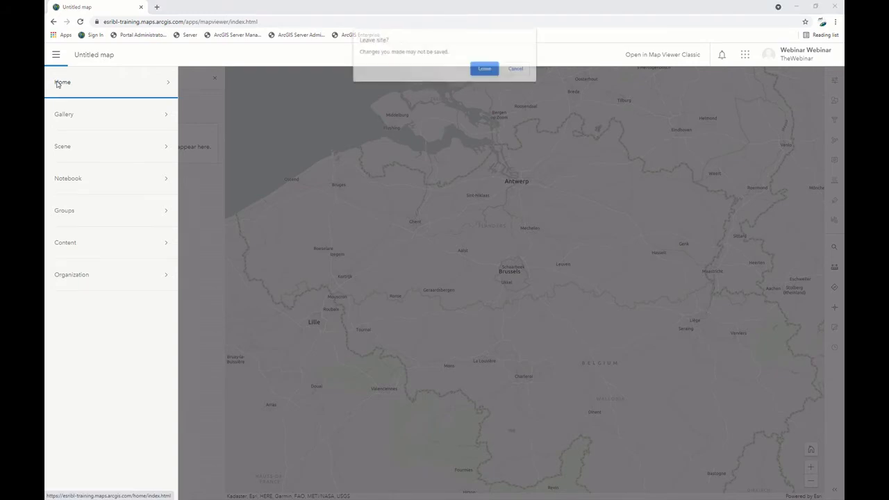
{"action": "left_click", "coordinate": [485, 69]}
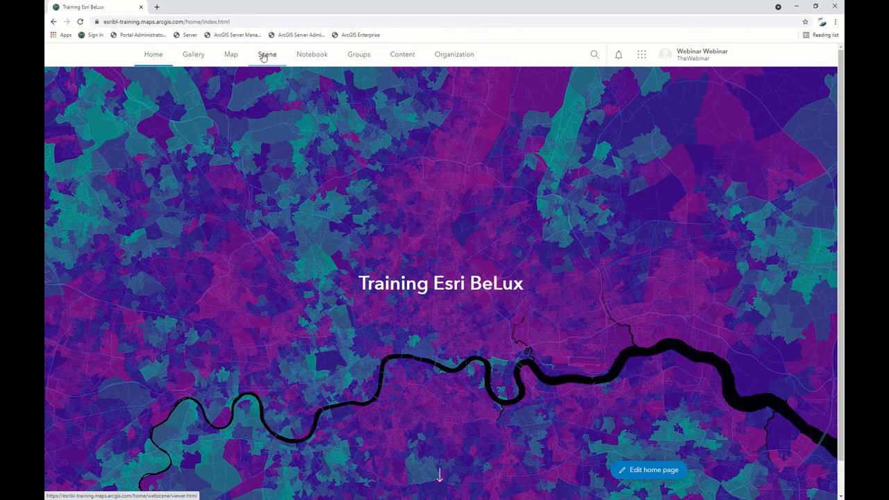
View the empty globe in Scene Viewer without choosing a suggested scene, and return to the home page.
{"action": "left_click", "coordinate": [264, 58]}
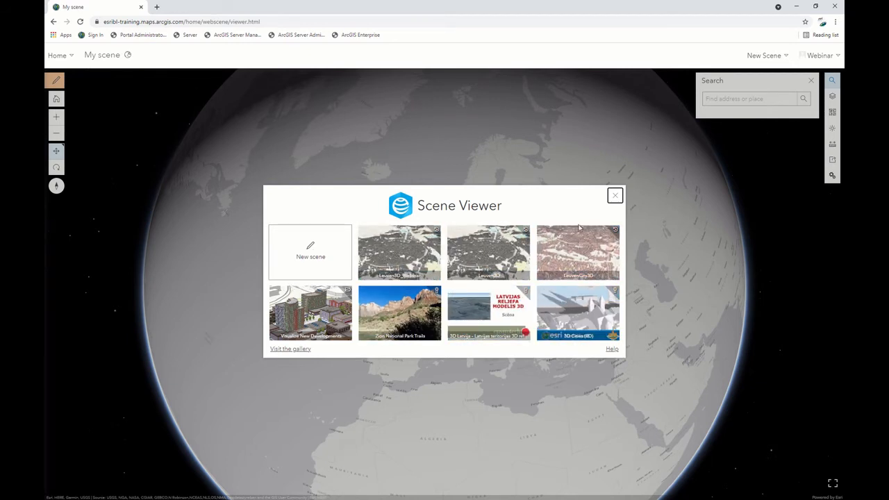
{"action": "left_click", "coordinate": [615, 197]}
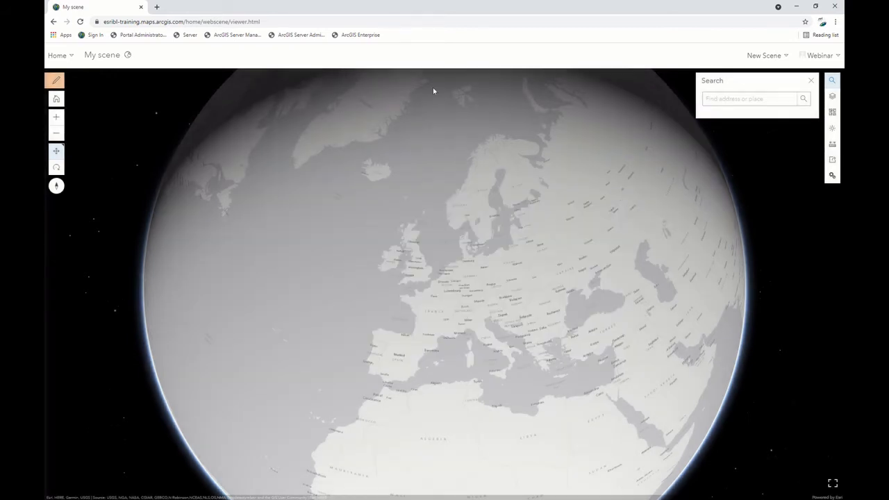
{"action": "left_click", "coordinate": [57, 56]}
{"action": "left_click", "coordinate": [58, 104]}
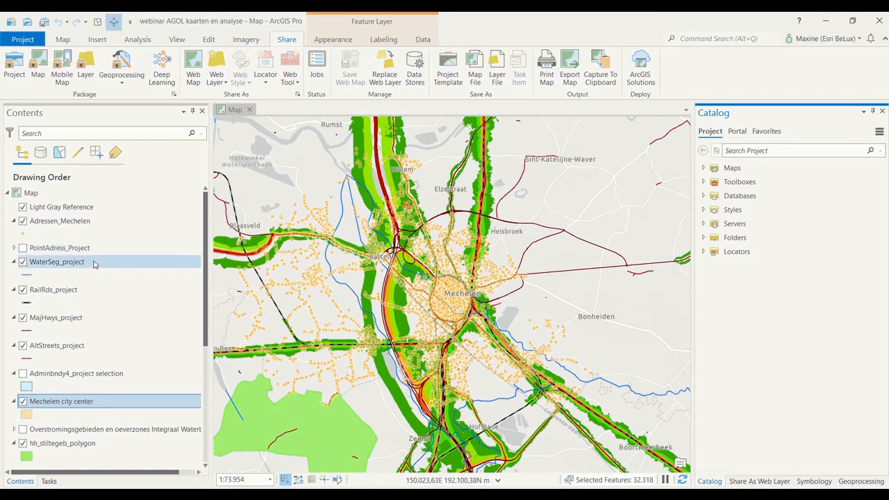
Switch to ArcGIS Pro, zoom to Mechelen, and check the Mechelen city center layer by turning it off and on.
{"action": "left_click", "coordinate": [97, 319]}
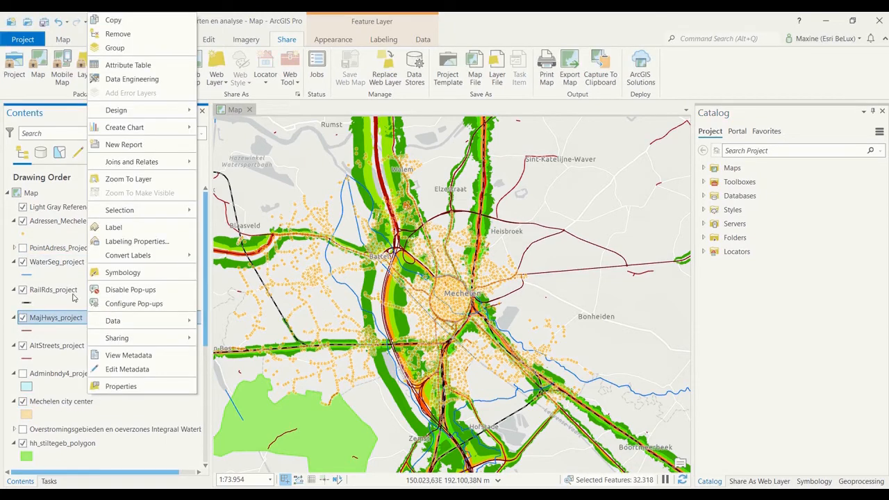
{"action": "left_click", "coordinate": [70, 322]}
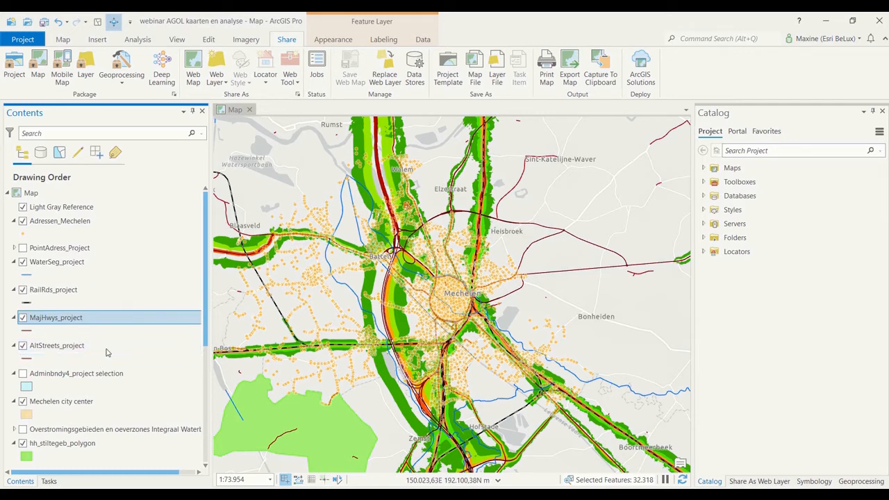
{"action": "scroll", "coordinate": [109, 349], "scroll_direction": "down", "scroll_amount": 2}
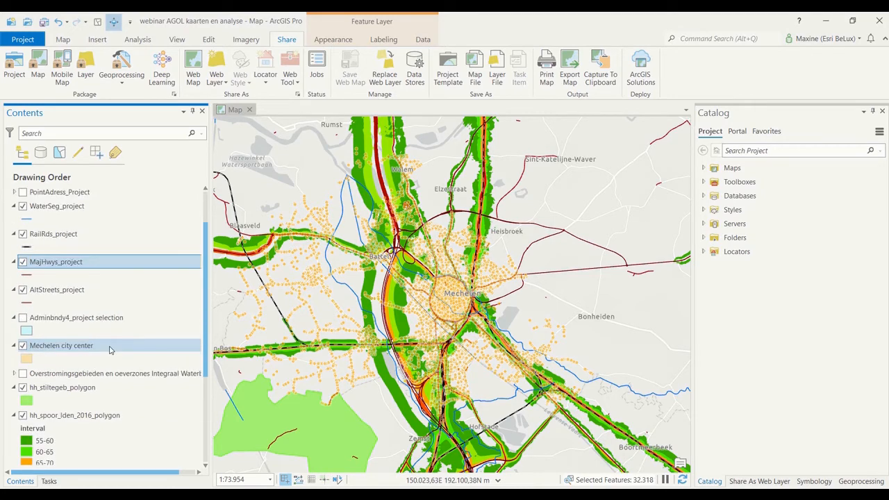
{"action": "scroll", "coordinate": [109, 350], "scroll_direction": "down", "scroll_amount": 2}
{"action": "left_click", "coordinate": [77, 293]}
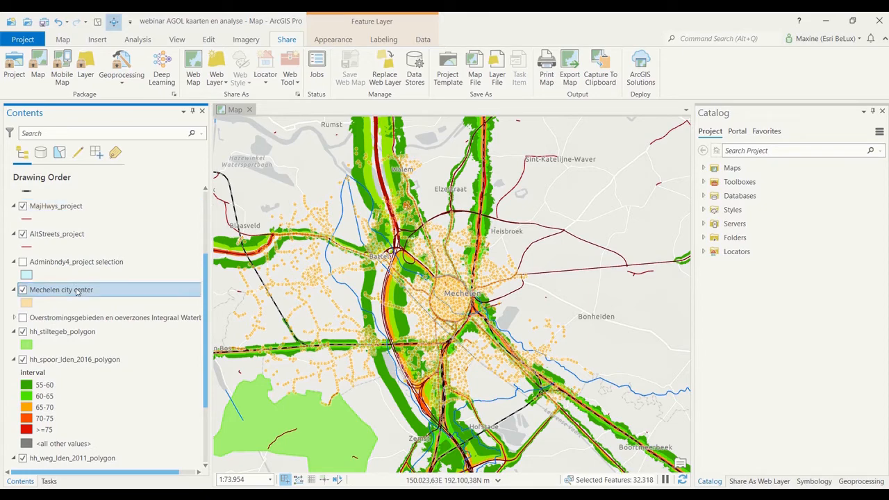
{"action": "scroll", "coordinate": [455, 299], "scroll_direction": "up", "scroll_amount": 5}
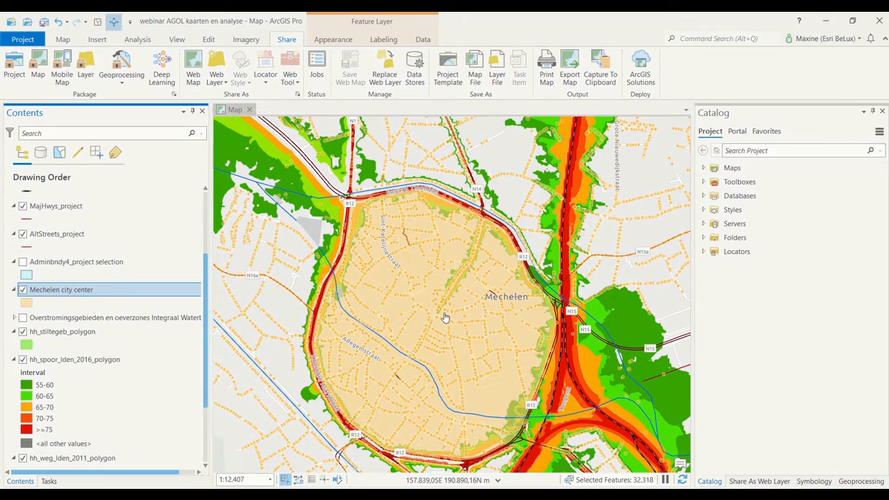
{"action": "left_click", "coordinate": [25, 294]}
{"action": "left_click", "coordinate": [24, 293]}
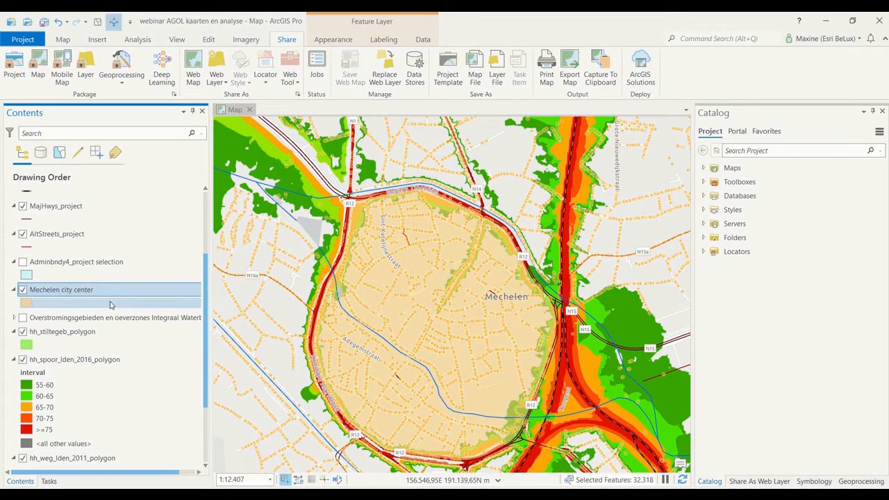
Examine the rail and road noise layers and their interval classes around Mechelen.
{"action": "scroll", "coordinate": [108, 308], "scroll_direction": "down", "scroll_amount": 1}
{"action": "scroll", "coordinate": [105, 315], "scroll_direction": "down", "scroll_amount": 2}
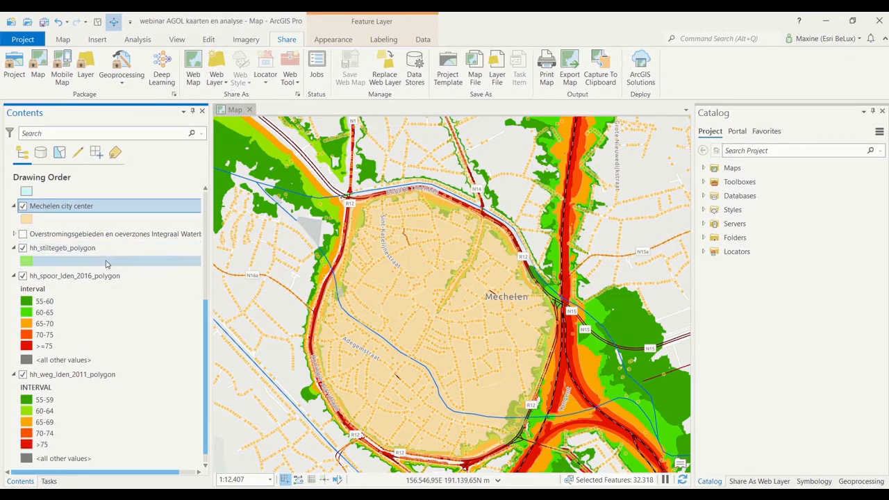
{"action": "scroll", "coordinate": [85, 274], "scroll_direction": "down", "scroll_amount": 1}
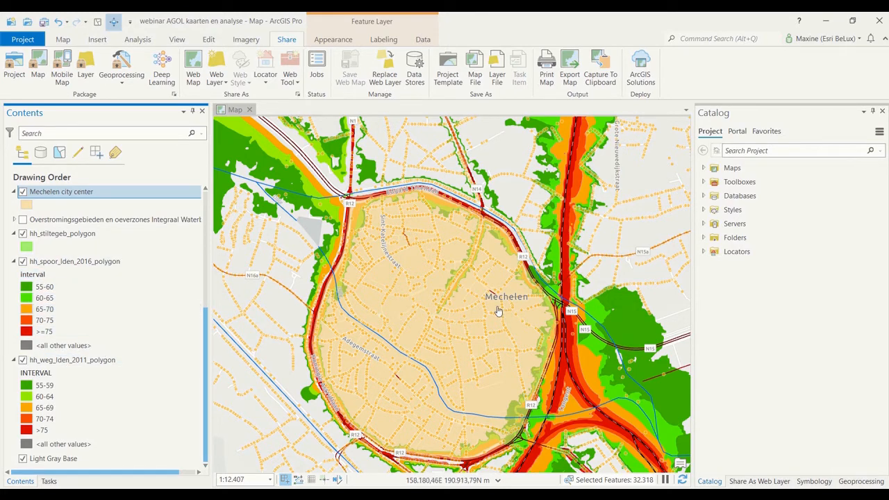
{"action": "scroll", "coordinate": [446, 296], "scroll_direction": "down", "scroll_amount": 2}
{"action": "scroll", "coordinate": [447, 296], "scroll_direction": "down", "scroll_amount": 3}
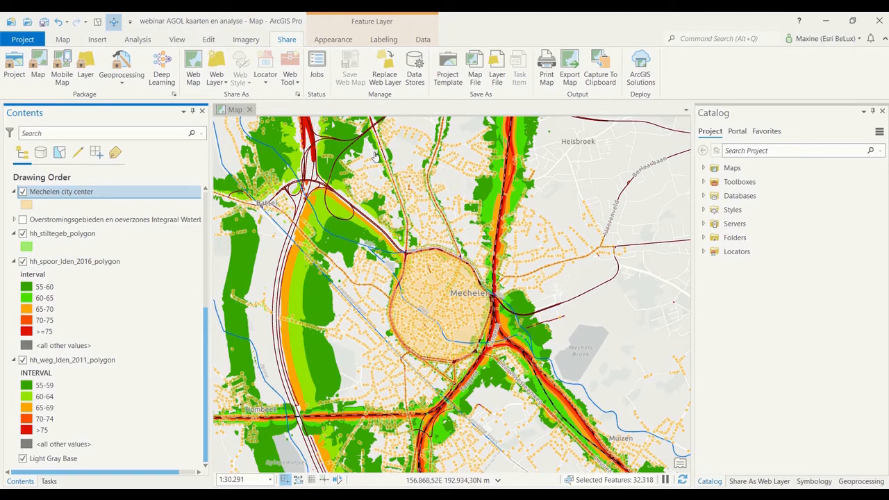
Start publishing the map as a web layer and review its layer type, destination folder and group sharing options.
{"action": "left_click", "coordinate": [220, 84]}
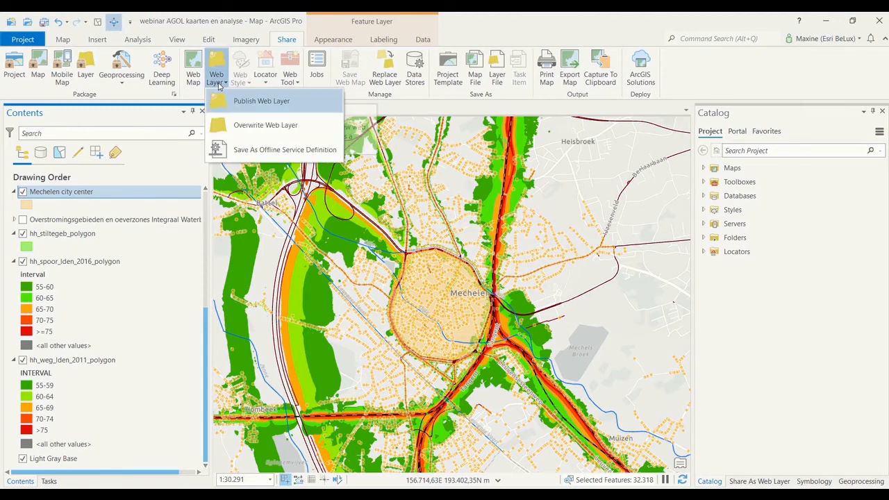
{"action": "left_click", "coordinate": [283, 102]}
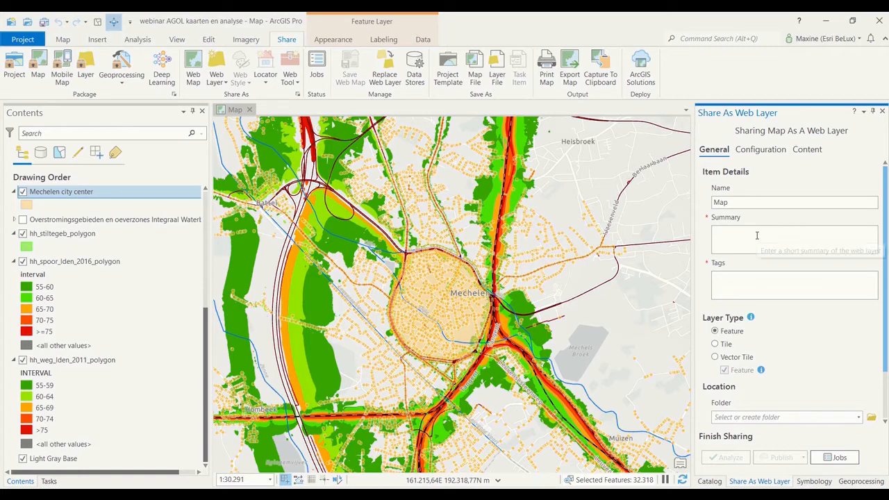
{"action": "scroll", "coordinate": [799, 316], "scroll_direction": "down", "scroll_amount": 1}
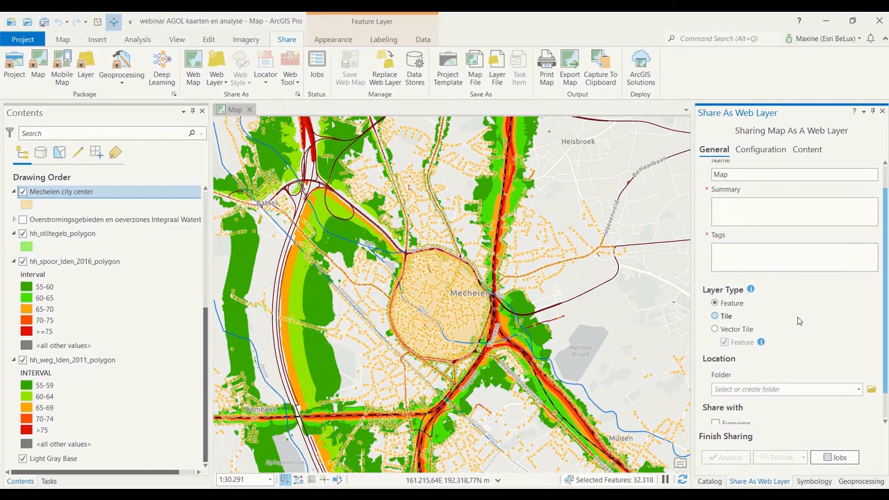
{"action": "scroll", "coordinate": [819, 311], "scroll_direction": "down", "scroll_amount": 1}
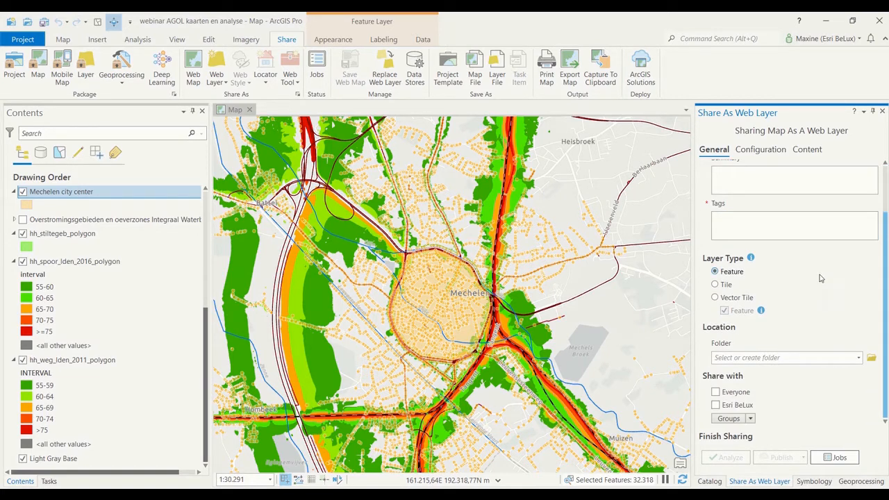
{"action": "left_click", "coordinate": [859, 359]}
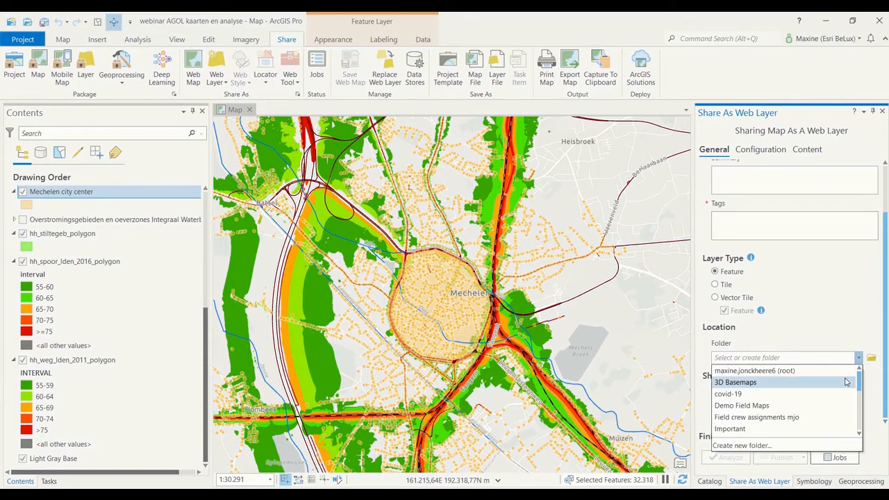
{"action": "left_click", "coordinate": [857, 334]}
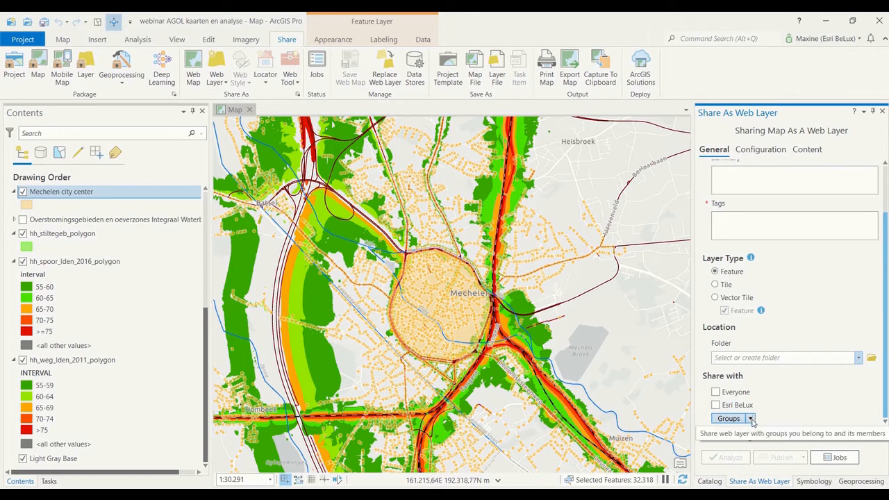
{"action": "left_click", "coordinate": [751, 419]}
{"action": "left_click", "coordinate": [793, 429]}
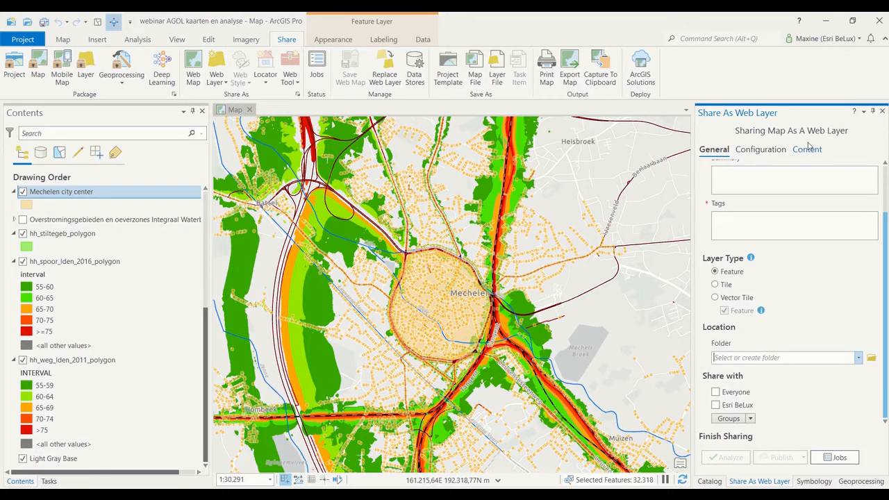
Check which portal account is signed in for sharing the web layer.
{"action": "left_click", "coordinate": [841, 41]}
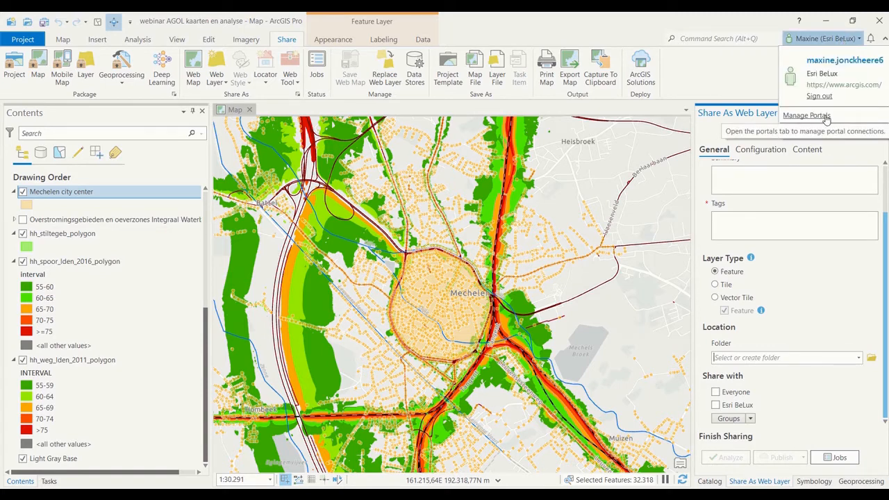
{"action": "left_click", "coordinate": [755, 75]}
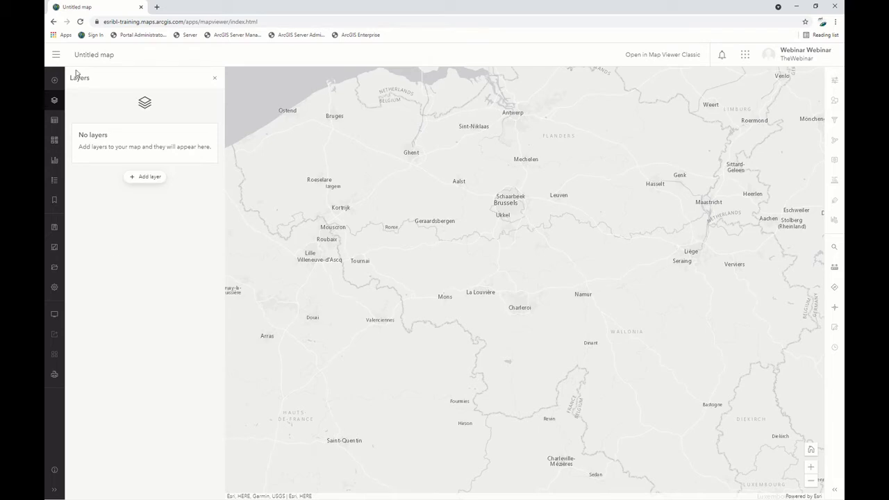
Expand both map viewer toolbars to show their labels and go to the content page.
{"action": "left_click", "coordinate": [54, 489]}
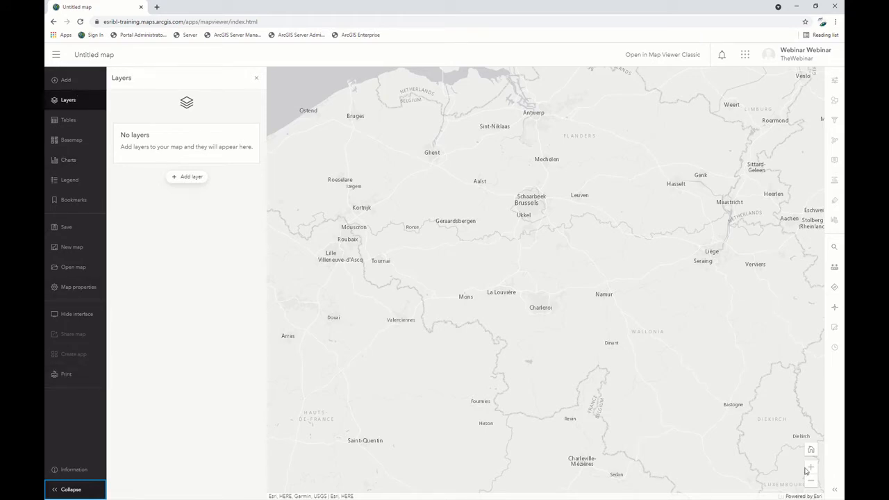
{"action": "left_click", "coordinate": [835, 489]}
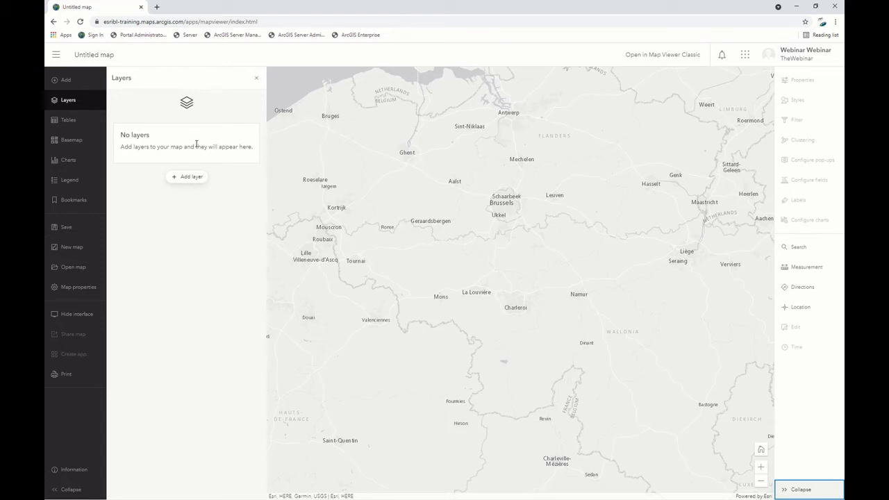
{"action": "left_click", "coordinate": [57, 55]}
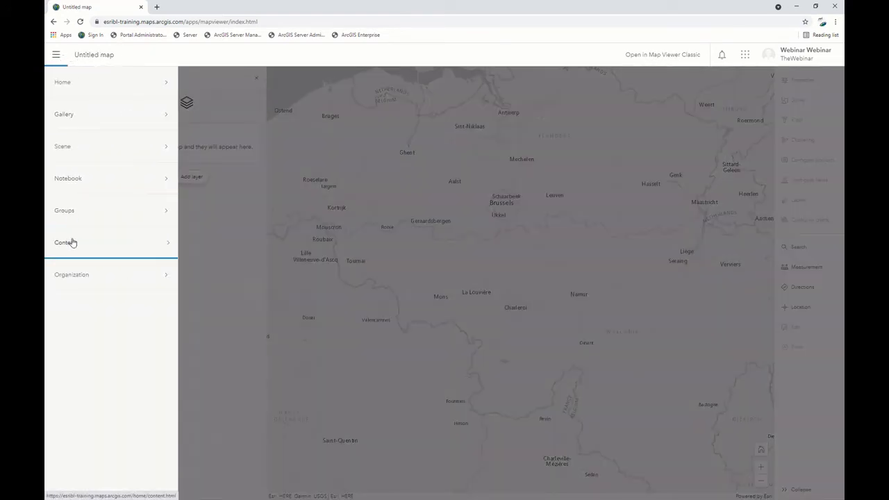
{"action": "left_click", "coordinate": [73, 243]}
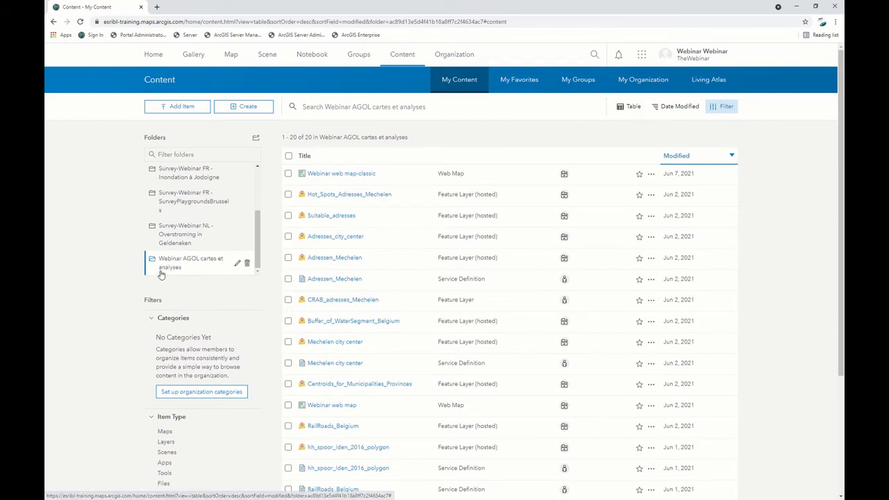
Review the items in the Webinar AGOL cartes et analyses folder and check the sharing settings of Adresses_city_center.
{"action": "scroll", "coordinate": [375, 250], "scroll_direction": "down", "scroll_amount": 3}
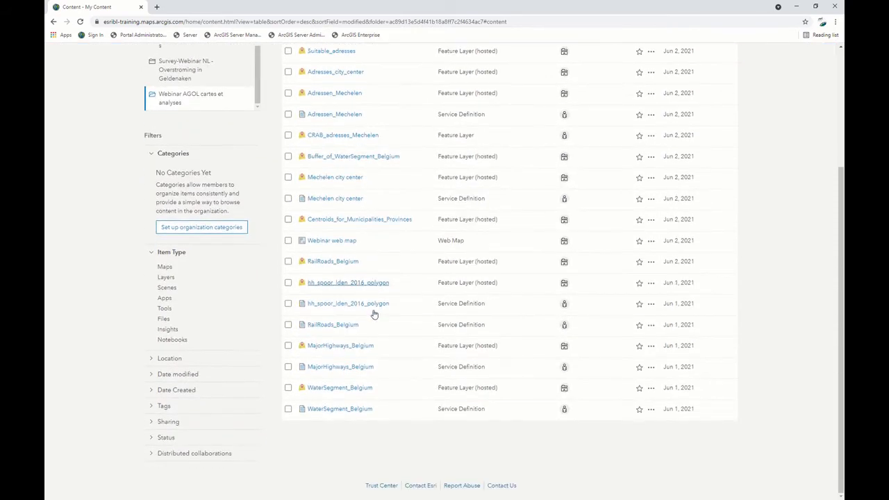
{"action": "scroll", "coordinate": [392, 337], "scroll_direction": "up", "scroll_amount": 3}
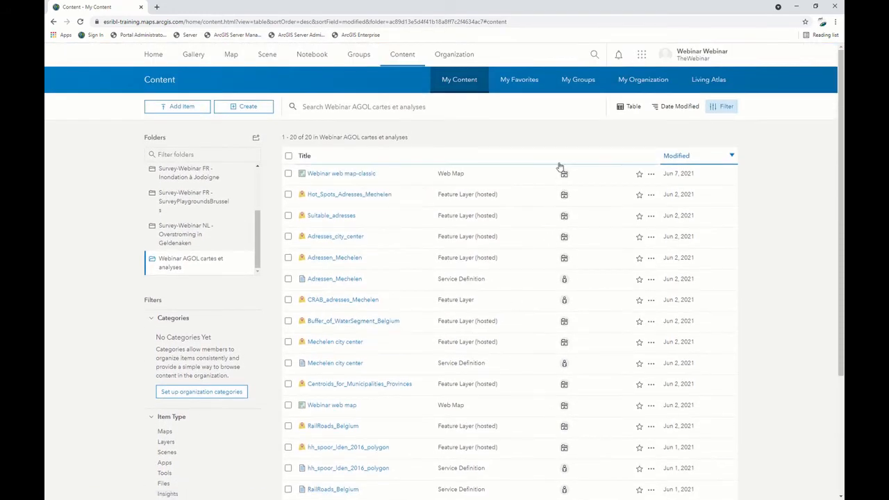
{"action": "left_click", "coordinate": [564, 238]}
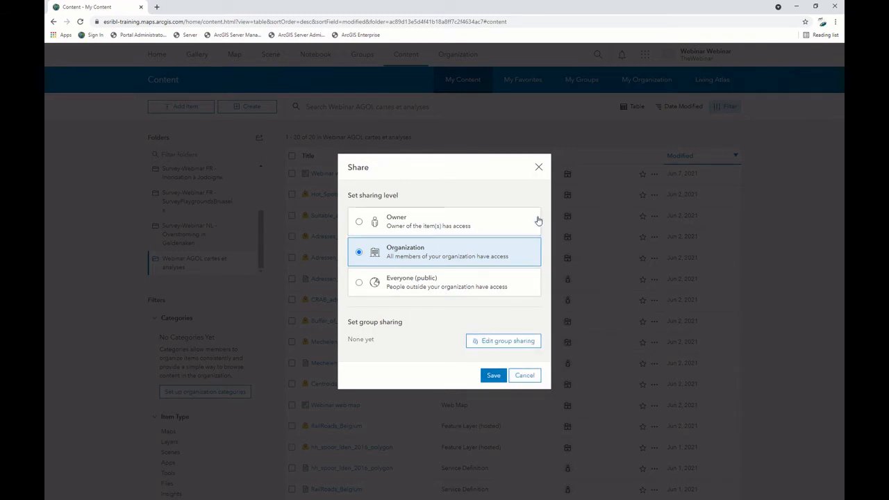
{"action": "left_click", "coordinate": [538, 168]}
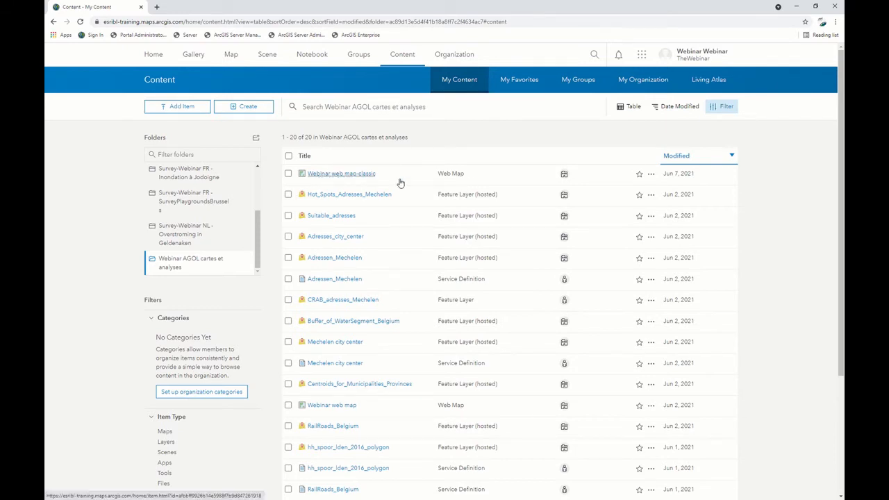
View the item details of Webinar web map-classic and review its list of layers.
{"action": "left_click", "coordinate": [652, 174]}
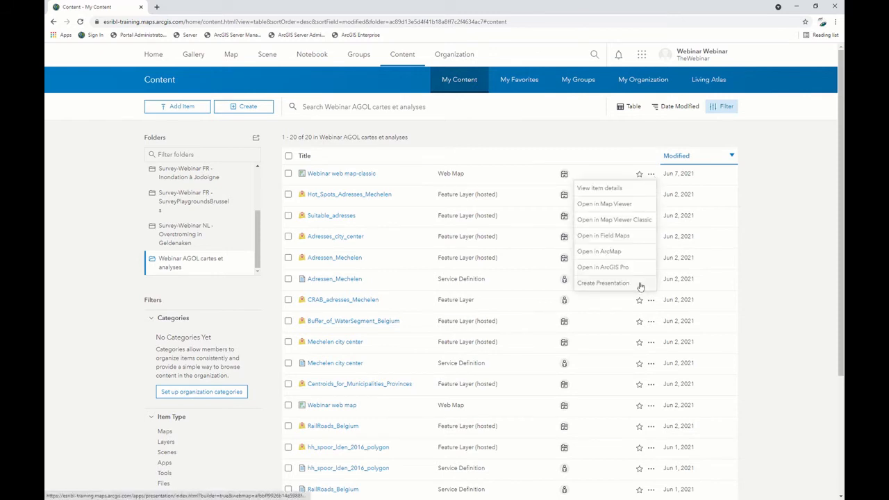
{"action": "left_click", "coordinate": [625, 191]}
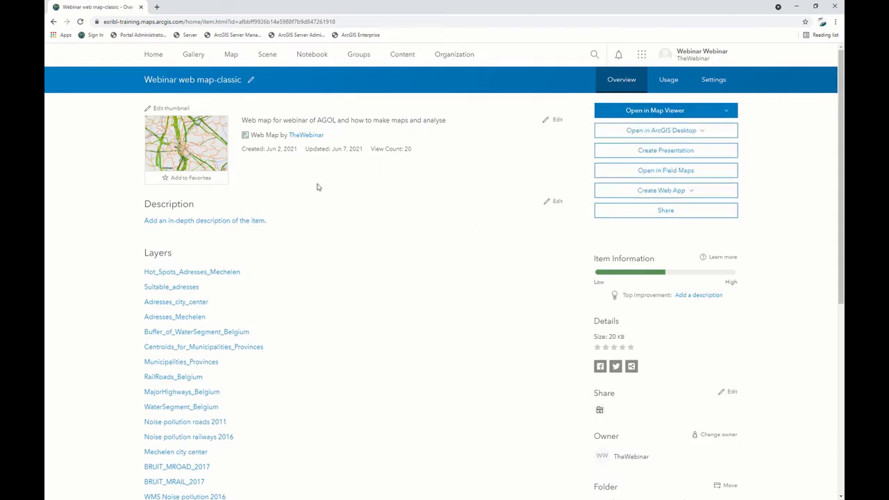
{"action": "scroll", "coordinate": [175, 262], "scroll_direction": "down", "scroll_amount": 3}
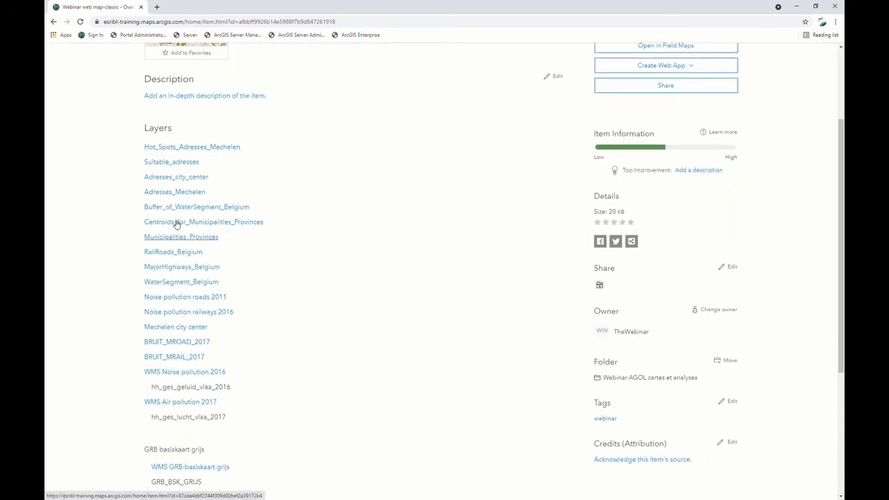
{"action": "scroll", "coordinate": [494, 179], "scroll_direction": "down", "scroll_amount": 1}
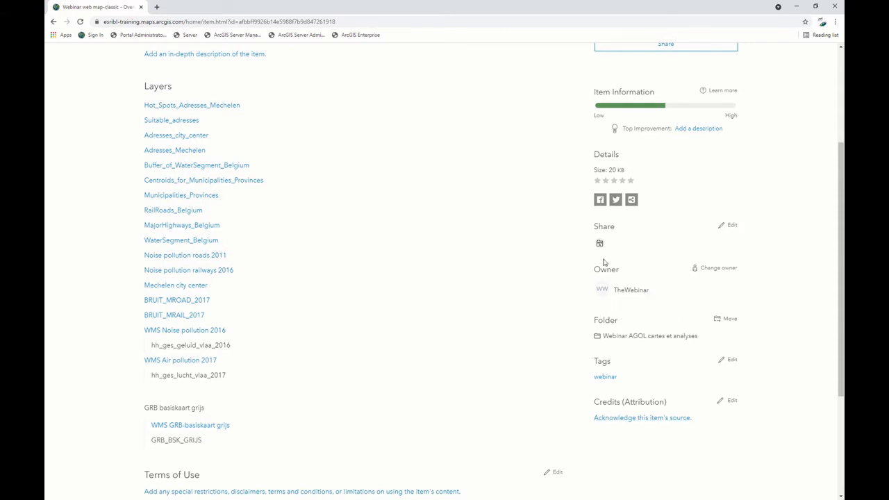
Check the sharing level and sharing options of the Webinar web map-classic item.
{"action": "mouse_move", "coordinate": [603, 247]}
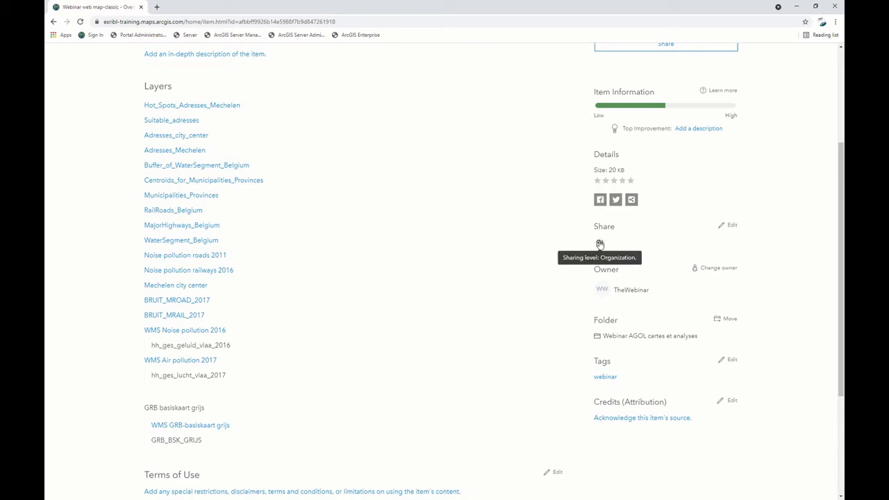
{"action": "left_click", "coordinate": [731, 226]}
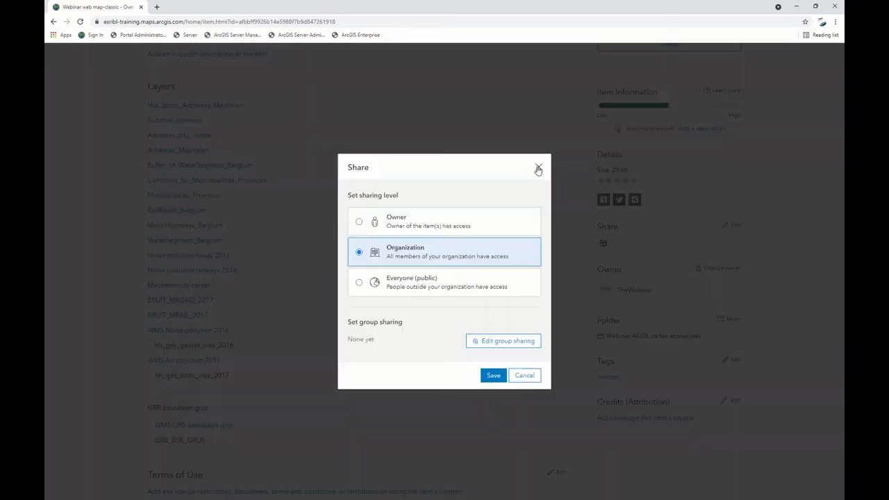
{"action": "left_click", "coordinate": [540, 167]}
Open Webinar web map-classic in Map Viewer Classic and zoom to the Mechelen bookmark.
{"action": "scroll", "coordinate": [528, 316], "scroll_direction": "up", "scroll_amount": 3}
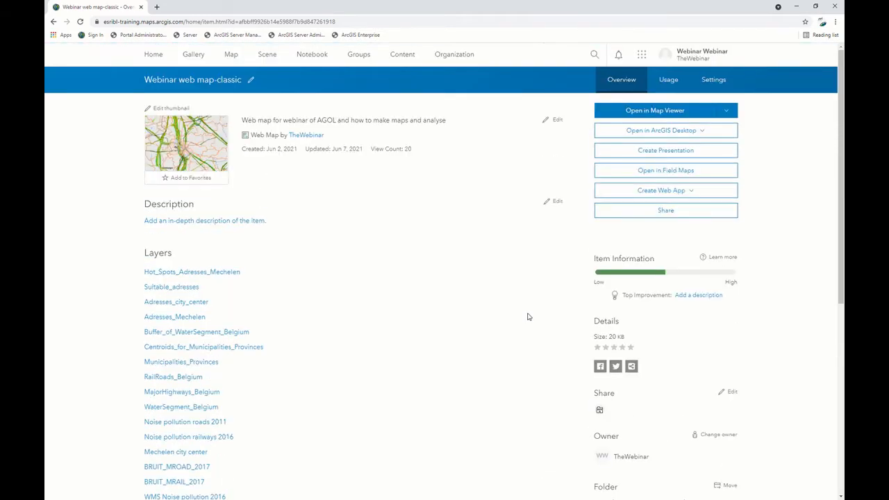
{"action": "left_click", "coordinate": [694, 195]}
{"action": "left_click", "coordinate": [693, 193]}
{"action": "left_click", "coordinate": [731, 115]}
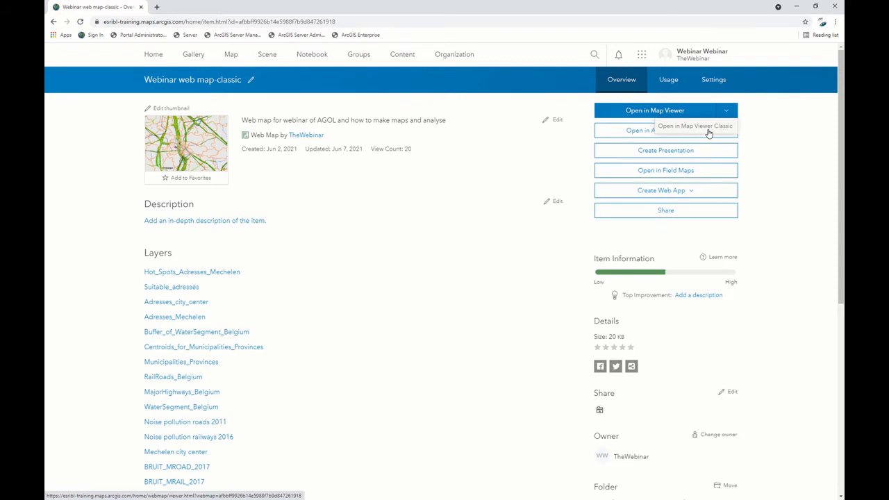
{"action": "left_click", "coordinate": [709, 129]}
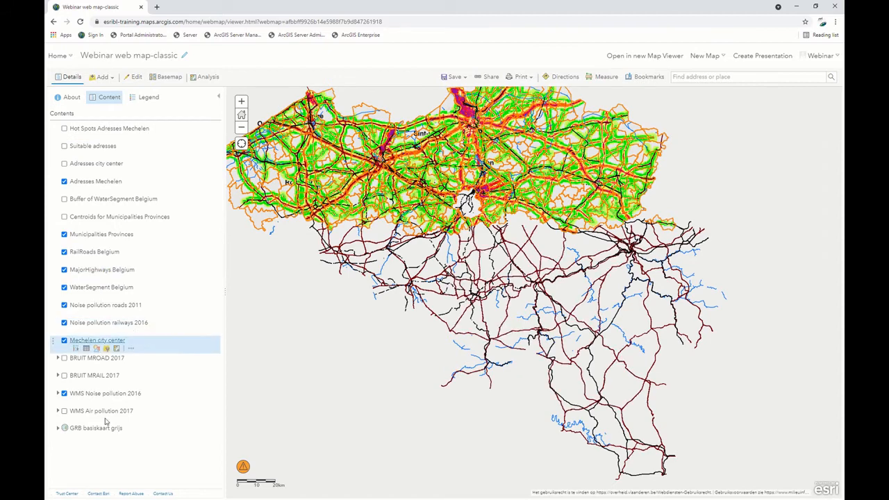
{"action": "left_click", "coordinate": [650, 78]}
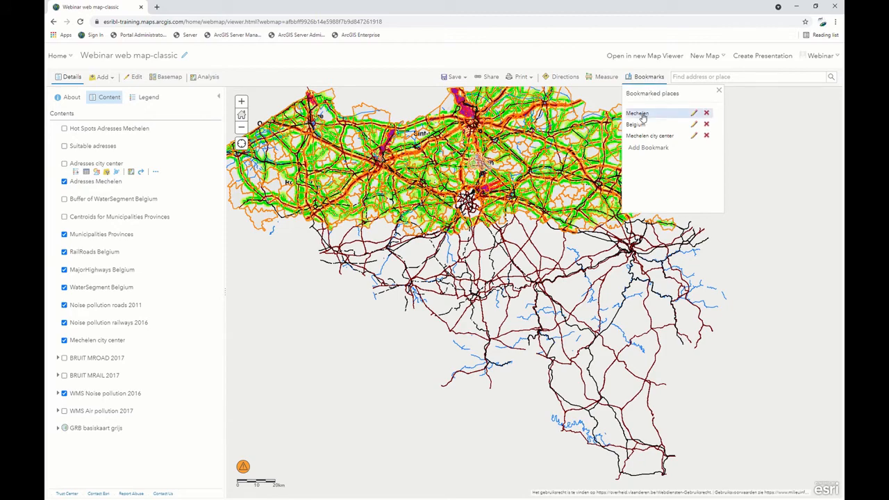
{"action": "left_click", "coordinate": [637, 114]}
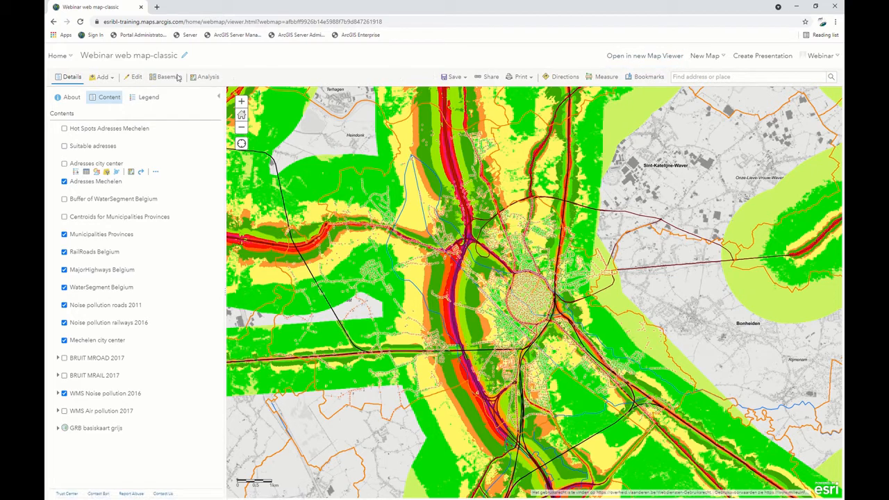
Start adding a layer from the web and set its data type to A WMS OGC Web Service.
{"action": "left_click", "coordinate": [112, 81]}
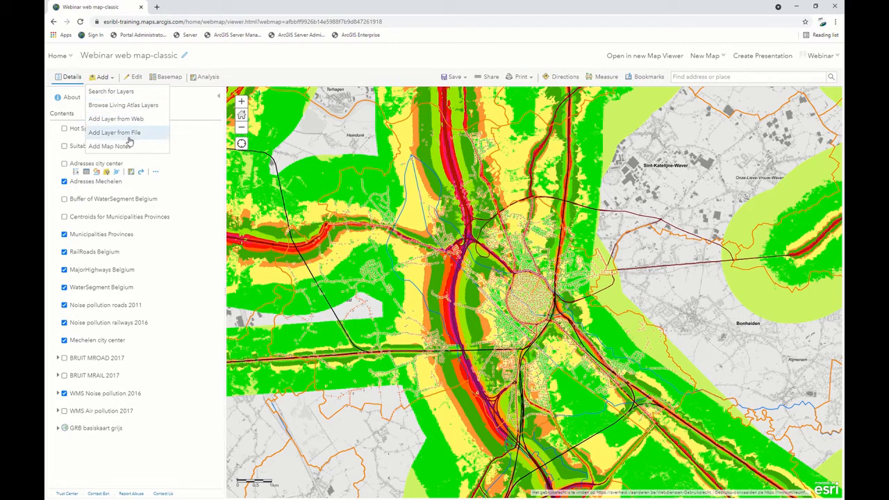
{"action": "left_click", "coordinate": [116, 120]}
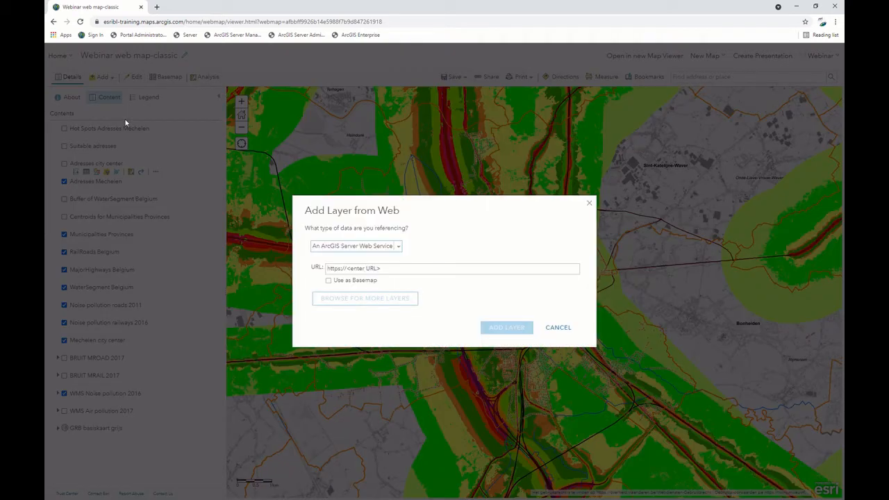
{"action": "left_click", "coordinate": [397, 248]}
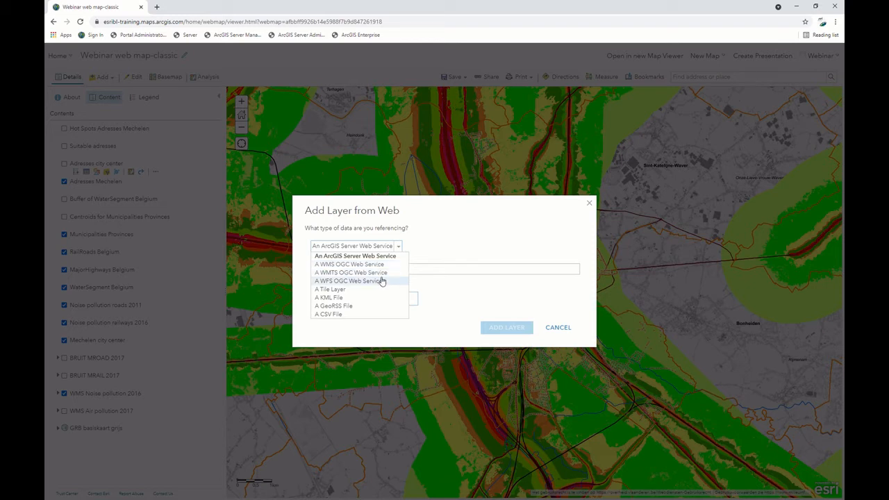
{"action": "left_click", "coordinate": [379, 268]}
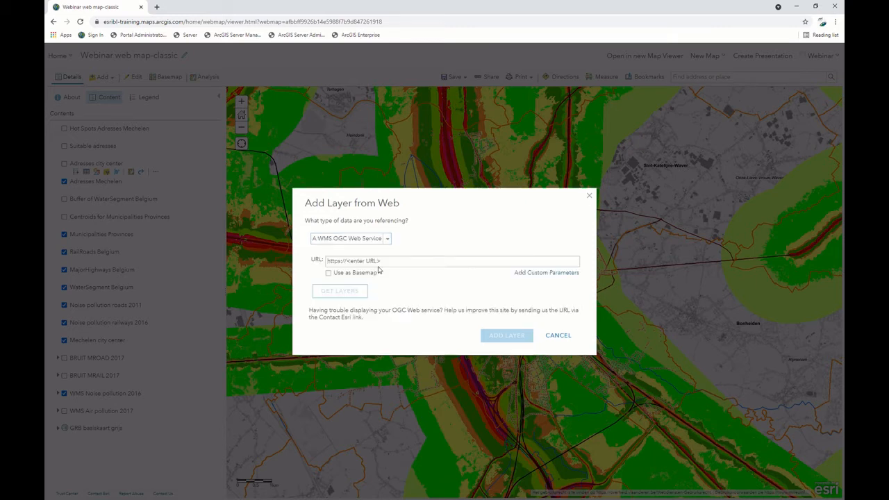
{"action": "left_click", "coordinate": [434, 260]}
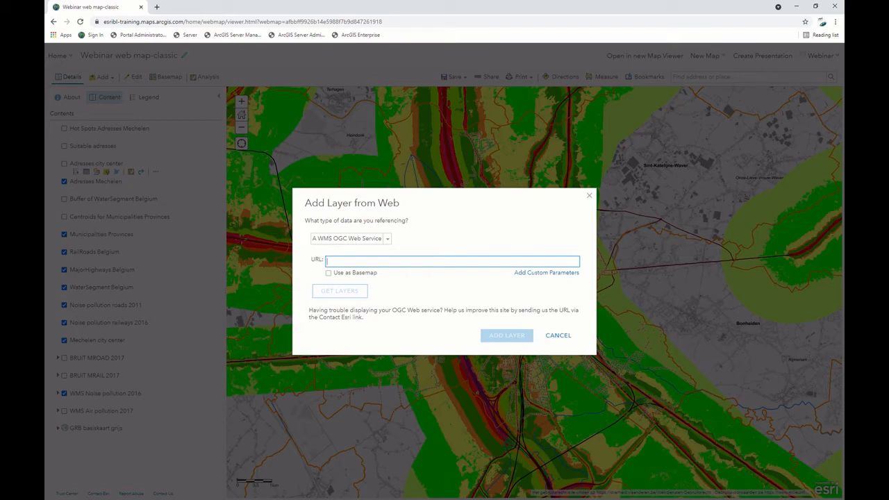
Switch to the MercatorNet page in Firefox and copy the WMS endpoint URL of GES-kaart luchtkwaliteit - toestand 2017.
{"action": "key", "text": "alt+Tab"}
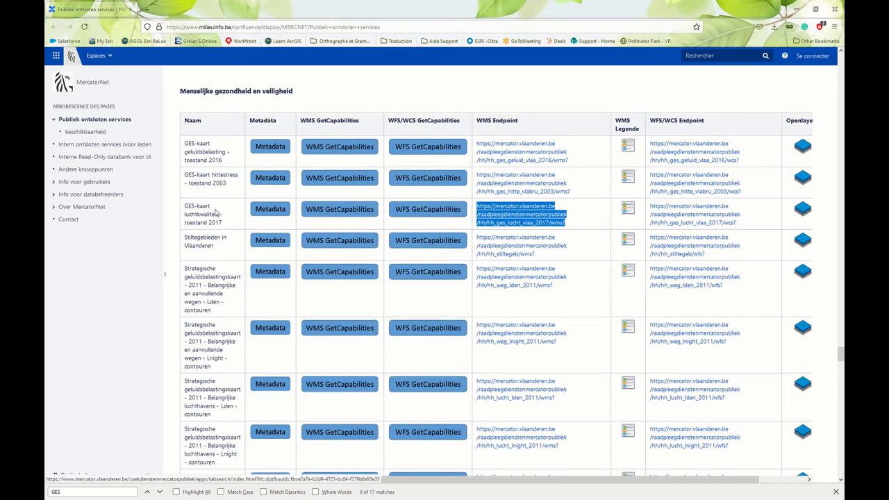
{"action": "left_click", "coordinate": [583, 217]}
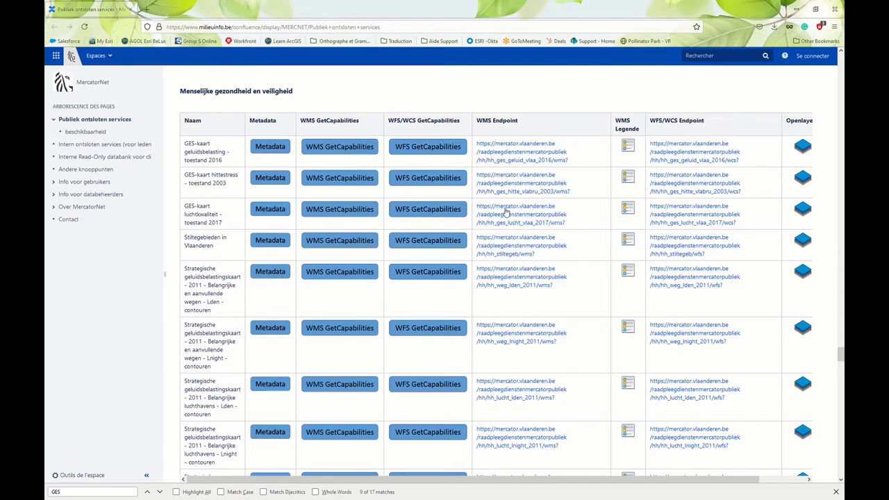
{"action": "left_click_drag", "start_coordinate": [484, 212], "coordinate": [590, 227]}
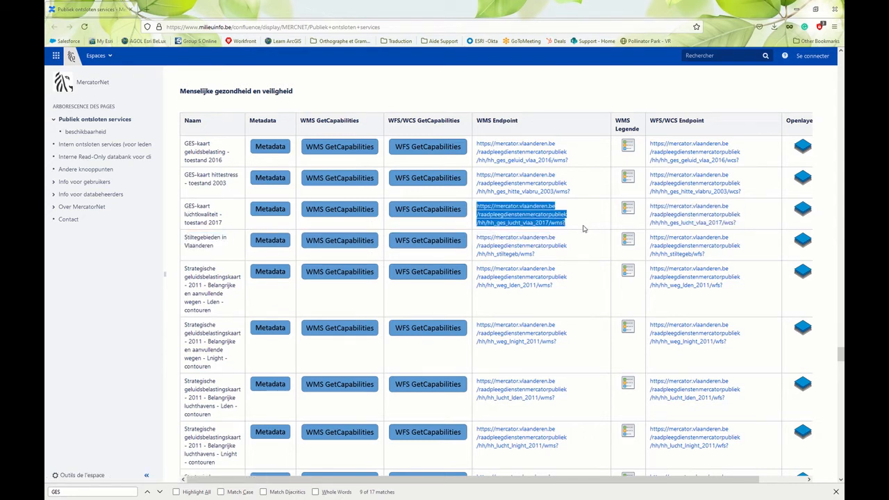
{"action": "right_click", "coordinate": [564, 219]}
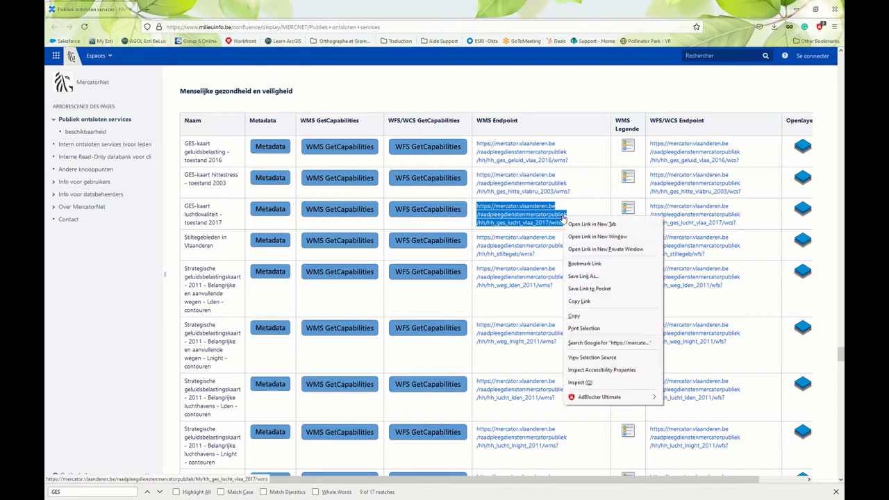
{"action": "left_click", "coordinate": [589, 318]}
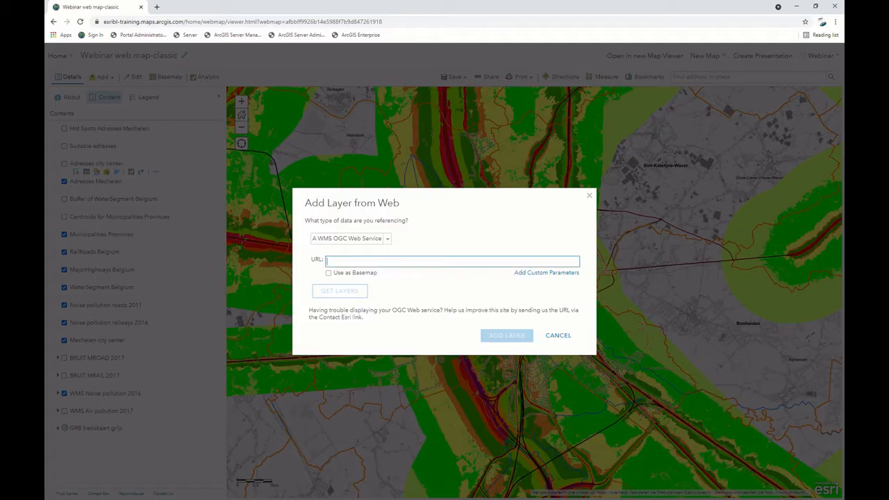
Back in ArcGIS Online, paste the copied air quality endpoint as the WMS service URL.
{"action": "left_click", "coordinate": [387, 240]}
{"action": "left_click", "coordinate": [379, 258]}
{"action": "left_click", "coordinate": [384, 264]}
{"action": "right_click", "coordinate": [385, 264]}
{"action": "left_click", "coordinate": [403, 328]}
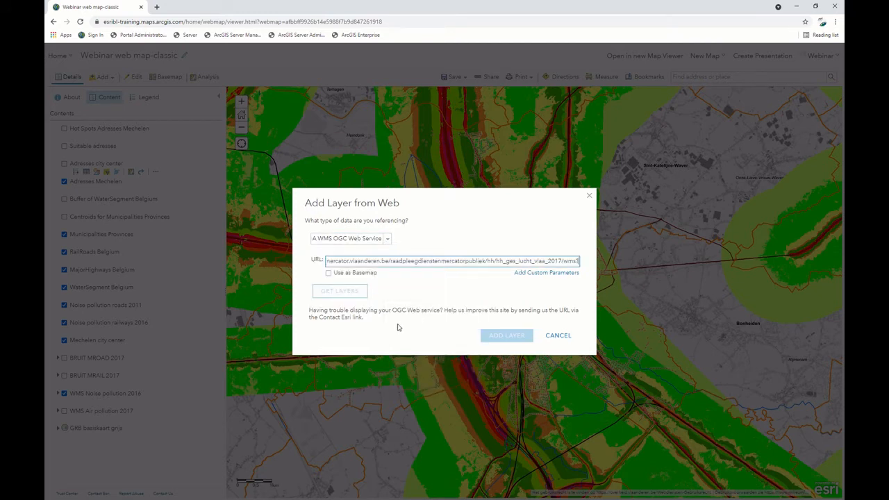
Retrieve the service's layers, add GES-kaart luchtkwaliteit - toestand 2017 to the map, and view its full extent across Flanders.
{"action": "left_click", "coordinate": [351, 295]}
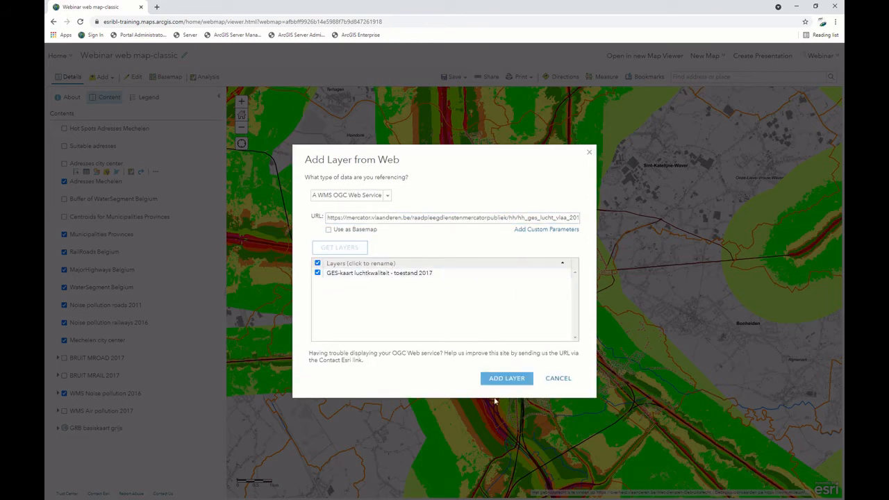
{"action": "left_click", "coordinate": [509, 381]}
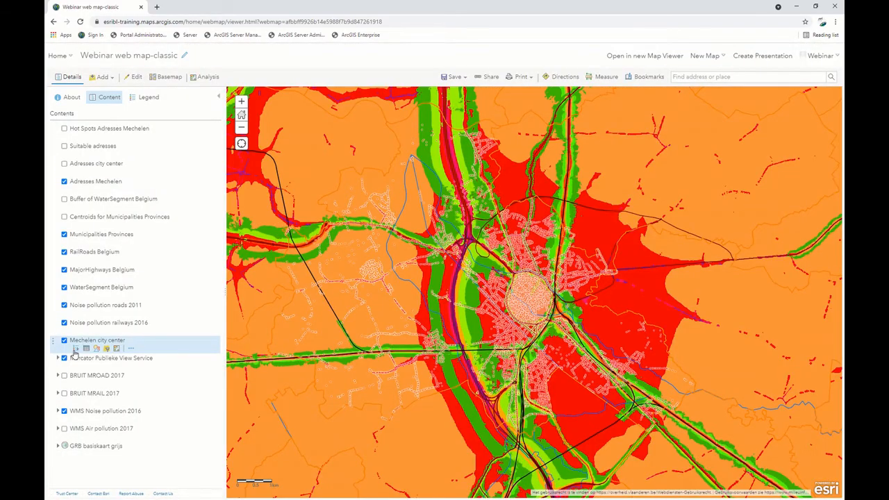
{"action": "scroll", "coordinate": [419, 338], "scroll_direction": "down", "scroll_amount": 3}
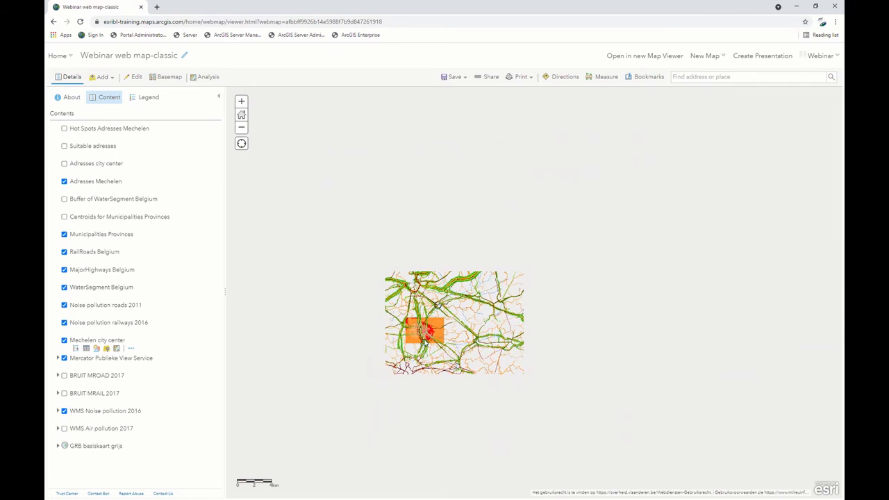
{"action": "left_click_drag", "start_coordinate": [393, 350], "coordinate": [560, 342]}
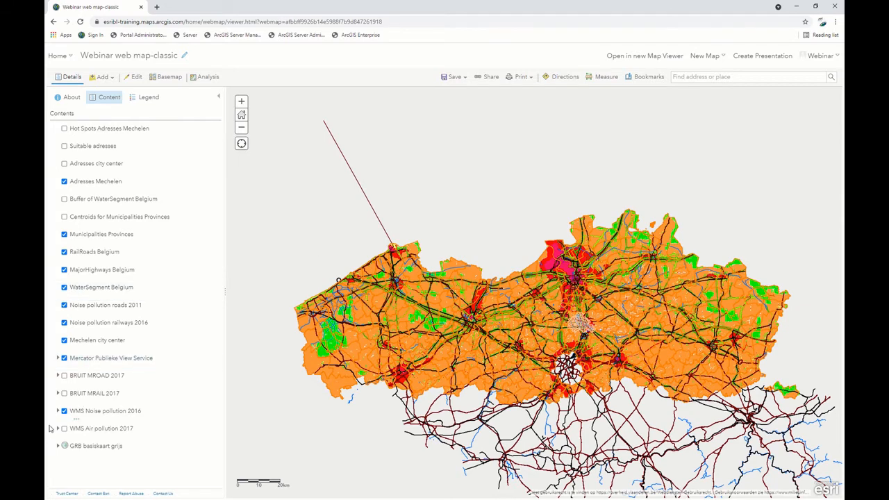
Toggle the Mercator Publieke View Service layer to compare the map, leave it hidden, and go to the bookmarked Mechelen area.
{"action": "left_click", "coordinate": [64, 359]}
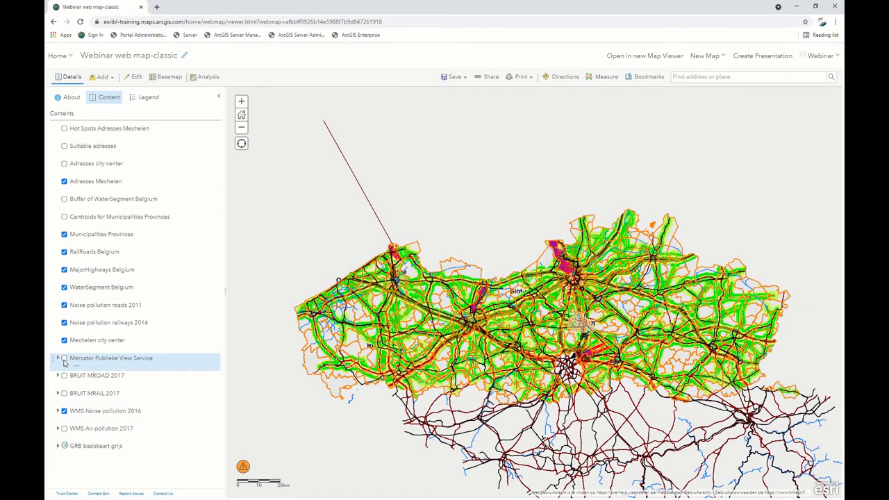
{"action": "left_click", "coordinate": [64, 358]}
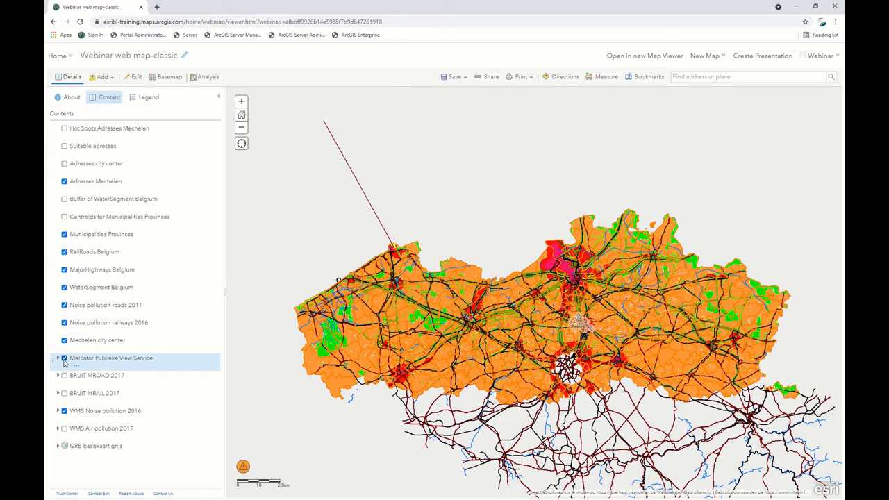
{"action": "left_click", "coordinate": [64, 358]}
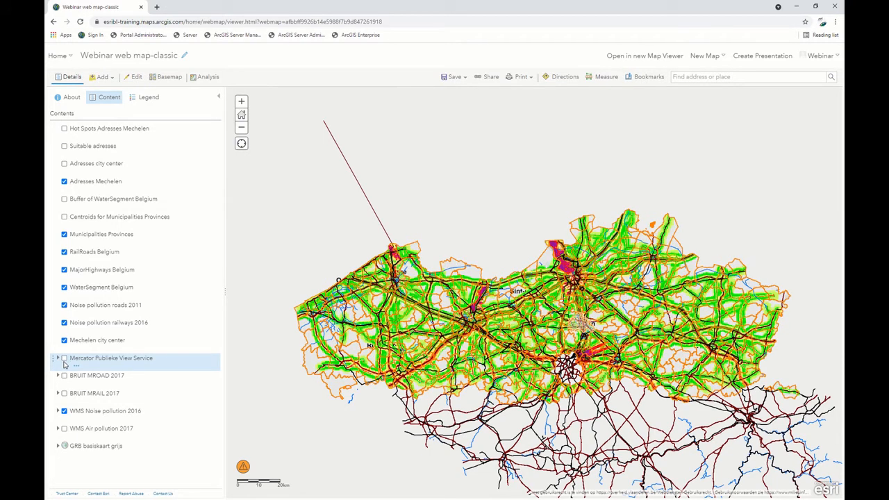
{"action": "left_click", "coordinate": [633, 77]}
{"action": "left_click", "coordinate": [636, 113]}
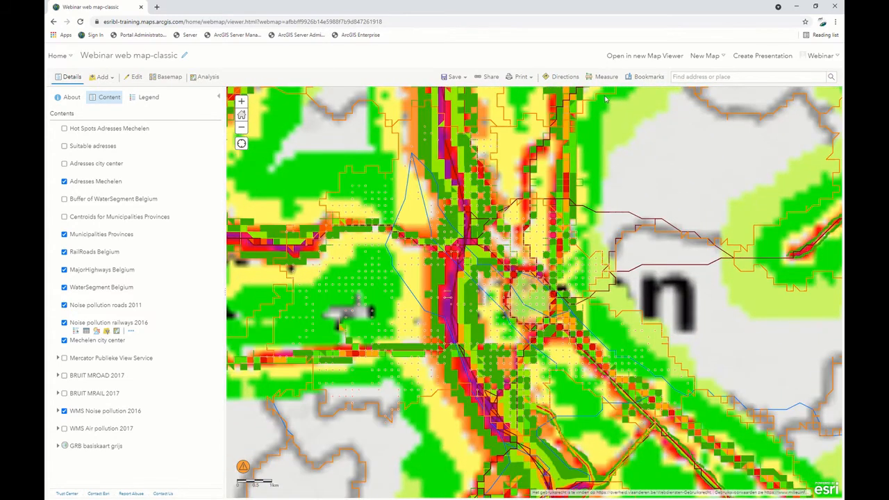
{"action": "mouse_move", "coordinate": [150, 180]}
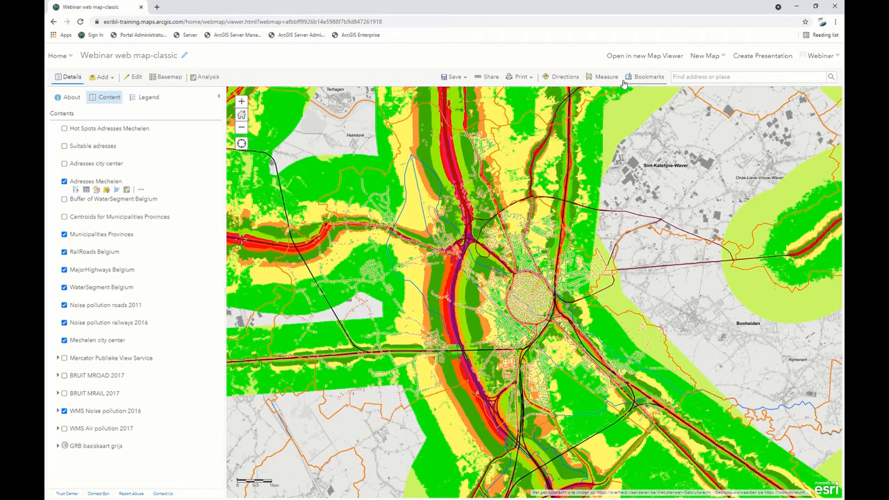
View the web map's print options and look at its save options.
{"action": "left_click", "coordinate": [530, 78]}
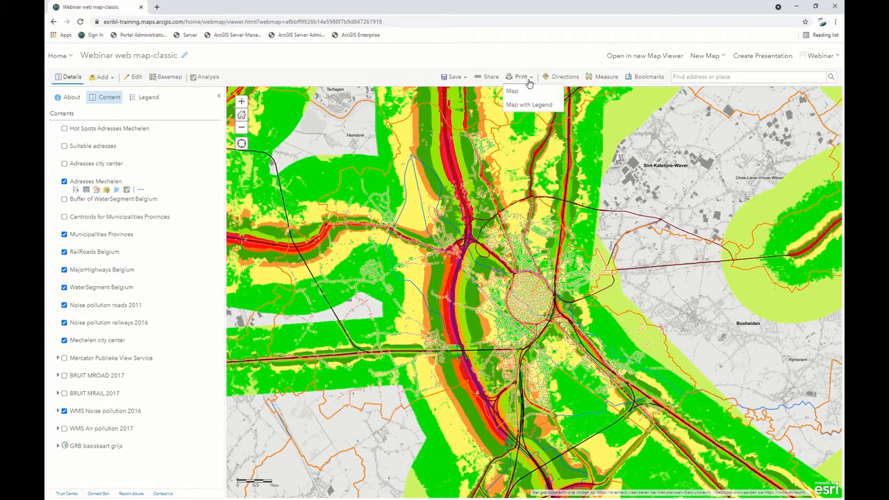
{"action": "left_click", "coordinate": [469, 81]}
{"action": "left_click", "coordinate": [469, 82]}
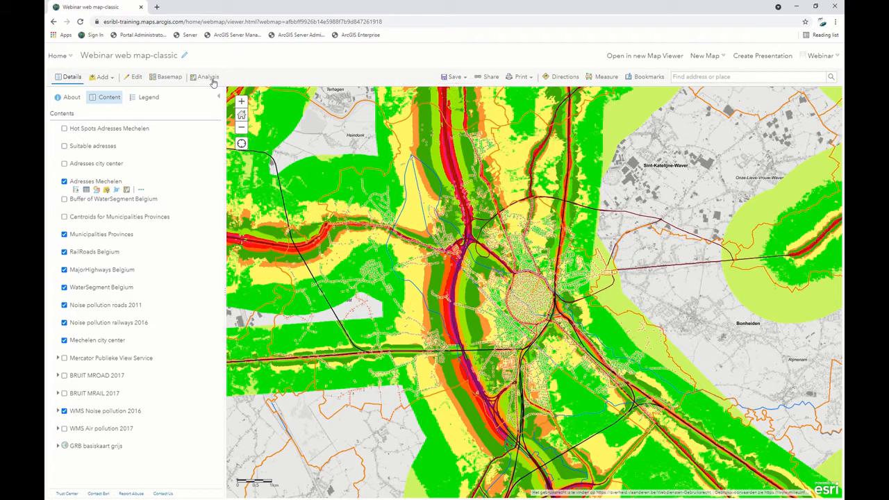
Browse the basemap gallery without changing the basemap, and view the options for adding layers.
{"action": "left_click", "coordinate": [160, 77]}
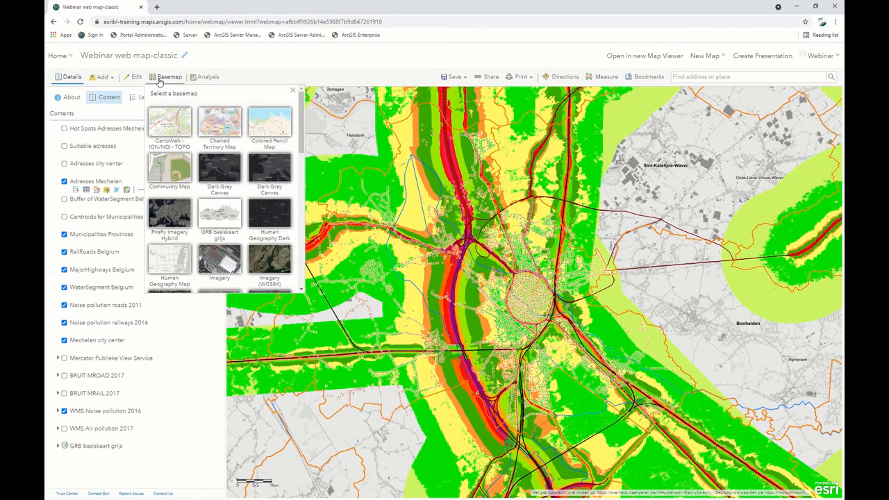
{"action": "scroll", "coordinate": [177, 205], "scroll_direction": "down", "scroll_amount": 2}
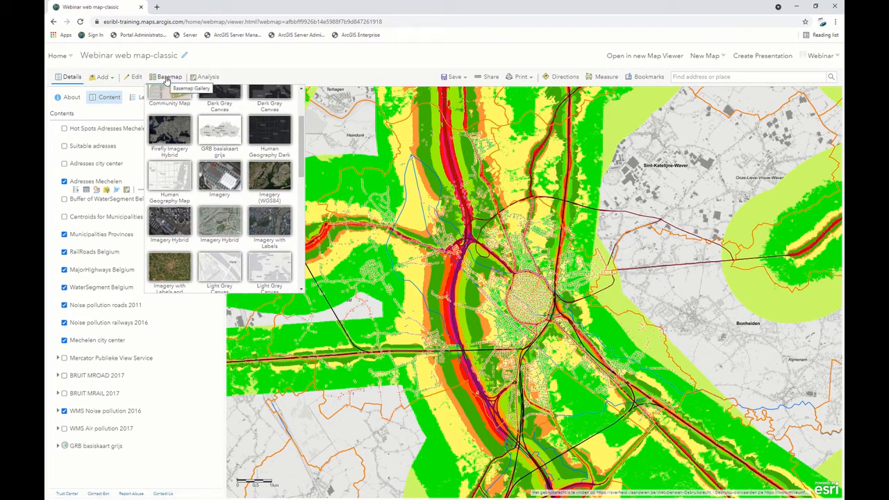
{"action": "left_click", "coordinate": [167, 81]}
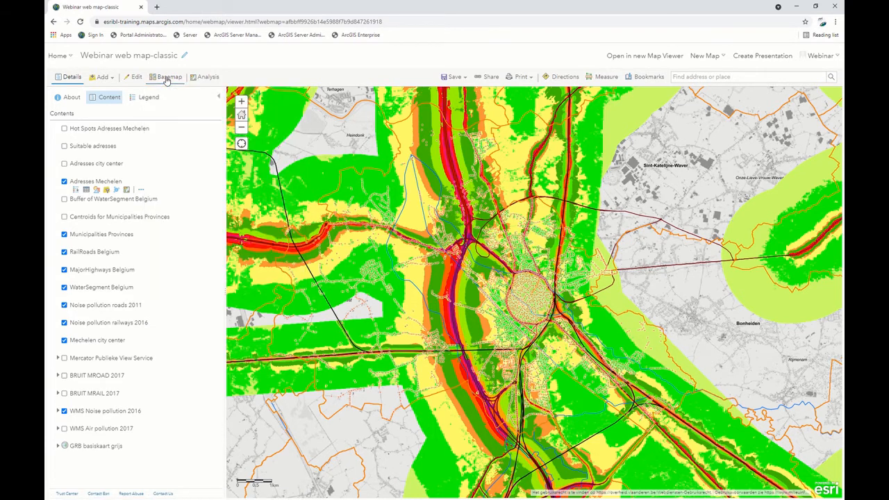
{"action": "left_click", "coordinate": [97, 79]}
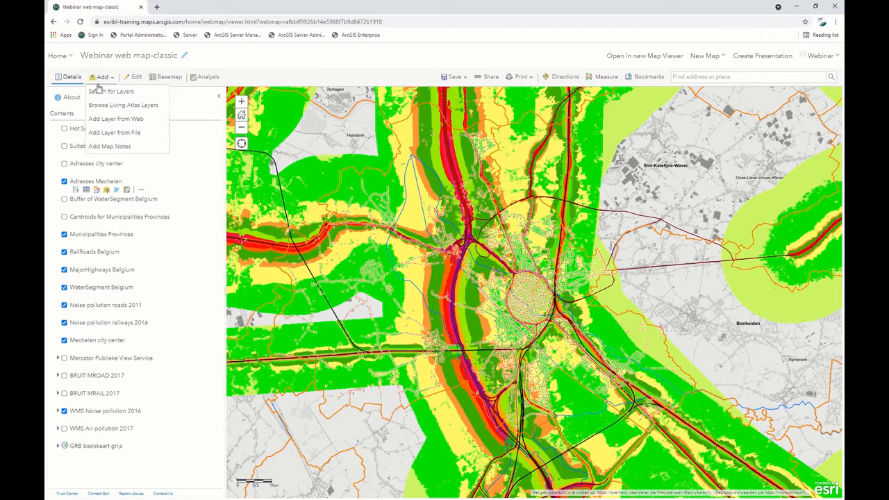
{"action": "left_click", "coordinate": [103, 77]}
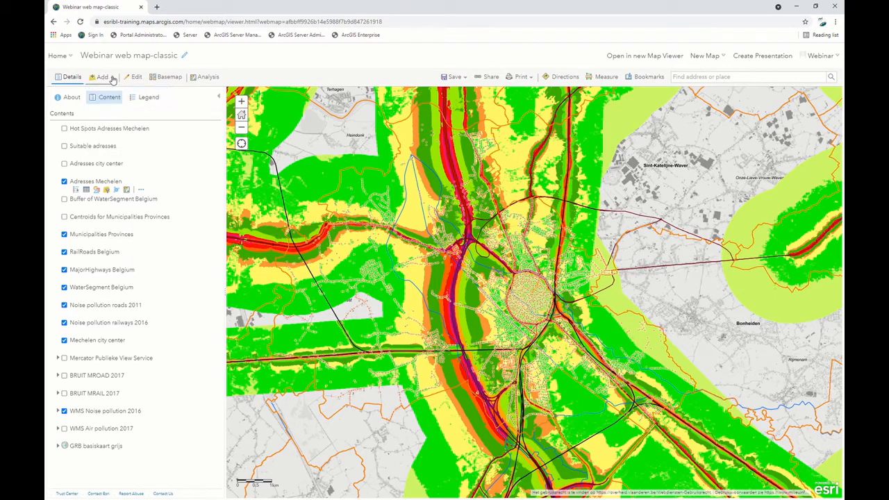
Inspect the editable RailRoads_Belgium feature template and return to the map's layer list.
{"action": "left_click", "coordinate": [132, 78]}
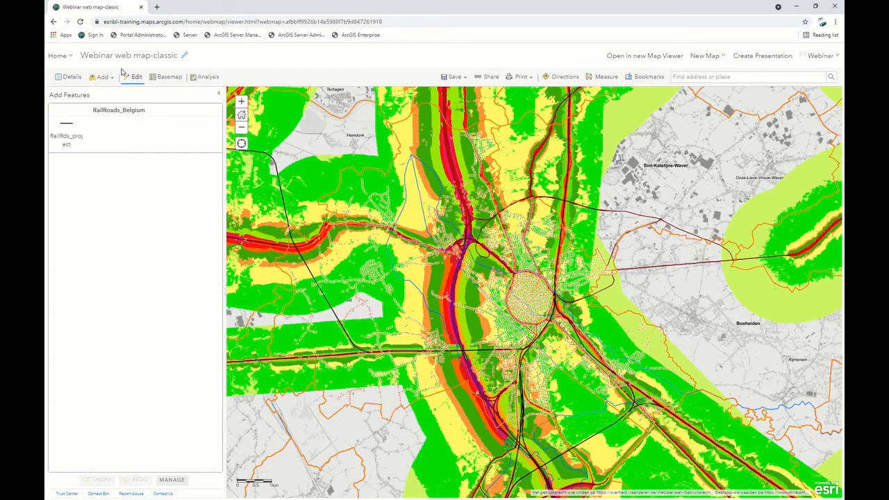
{"action": "left_click", "coordinate": [74, 143]}
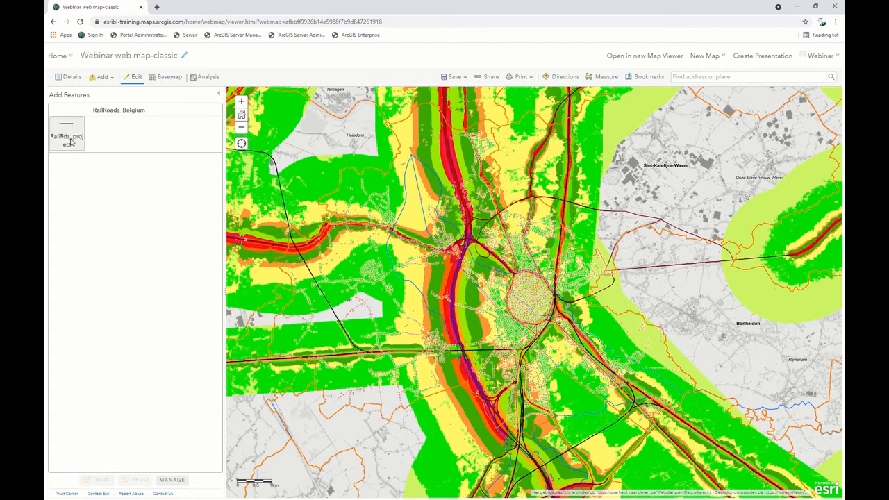
{"action": "left_click", "coordinate": [218, 94]}
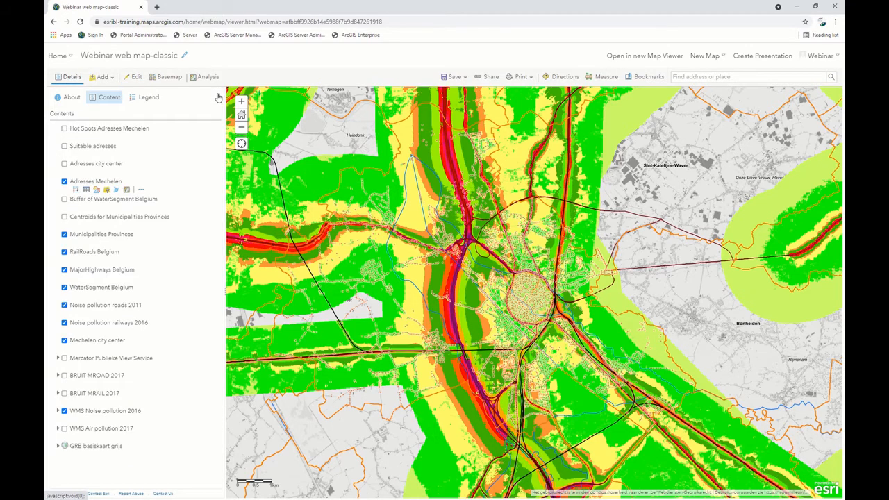
Review the web map's description and legend, and return to its list of layers.
{"action": "left_click", "coordinate": [73, 99]}
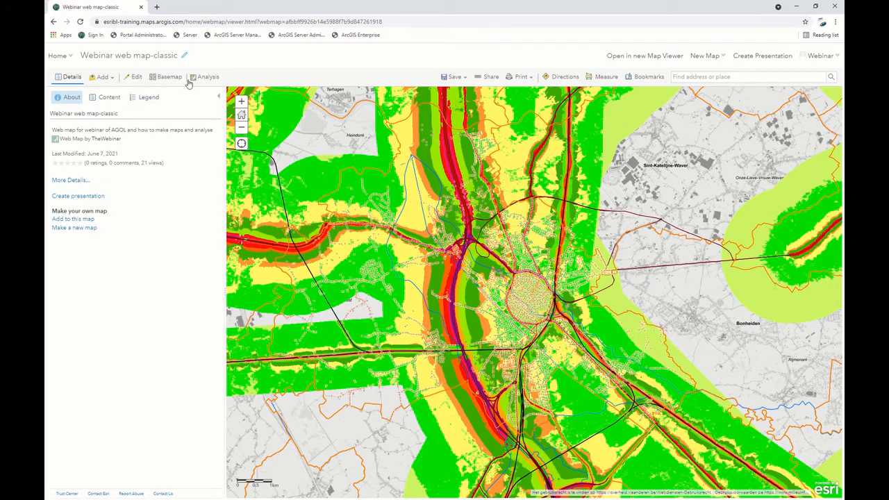
{"action": "left_click", "coordinate": [141, 96]}
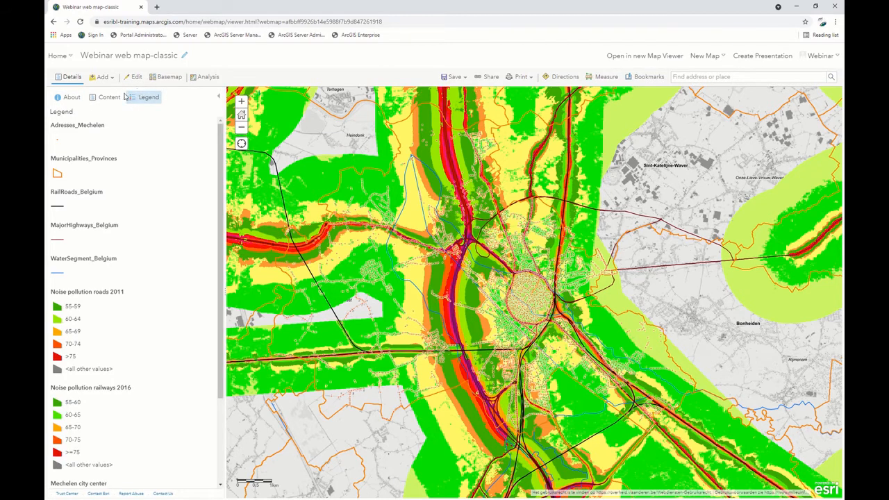
{"action": "left_click", "coordinate": [107, 97]}
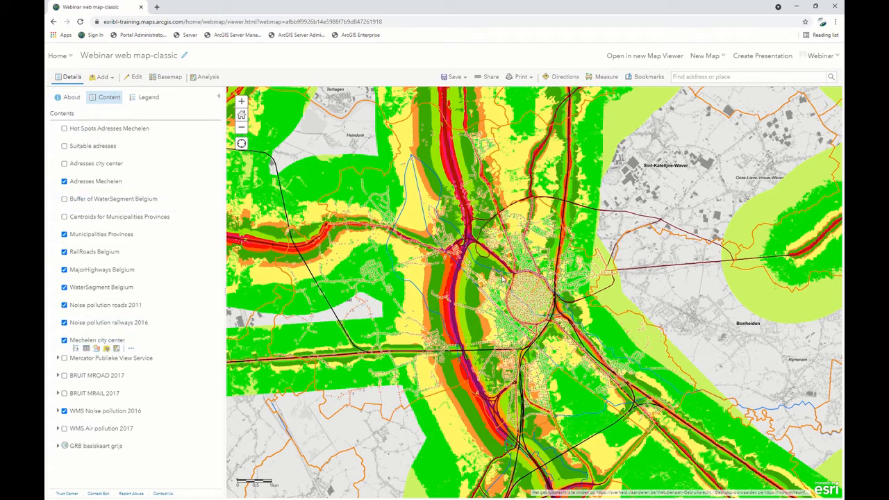
Open the Content page in a separate browser tab and switch to it.
{"action": "left_click", "coordinate": [62, 59]}
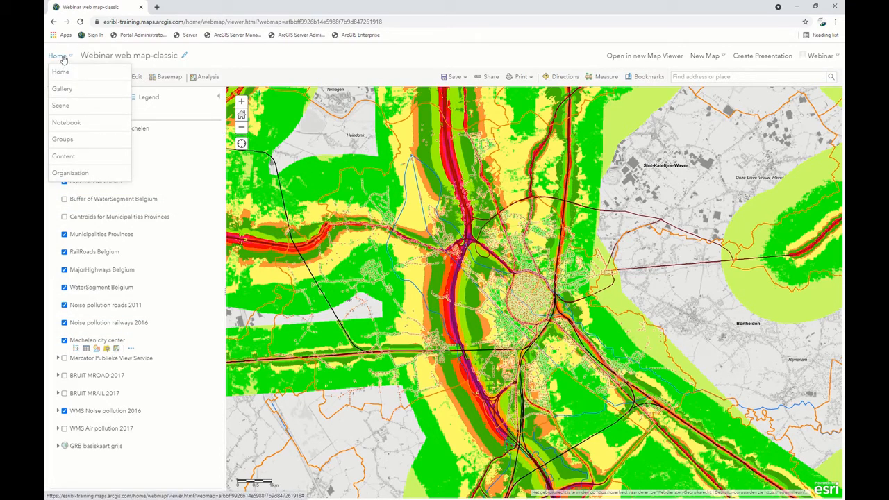
{"action": "right_click", "coordinate": [73, 164]}
{"action": "left_click", "coordinate": [87, 166]}
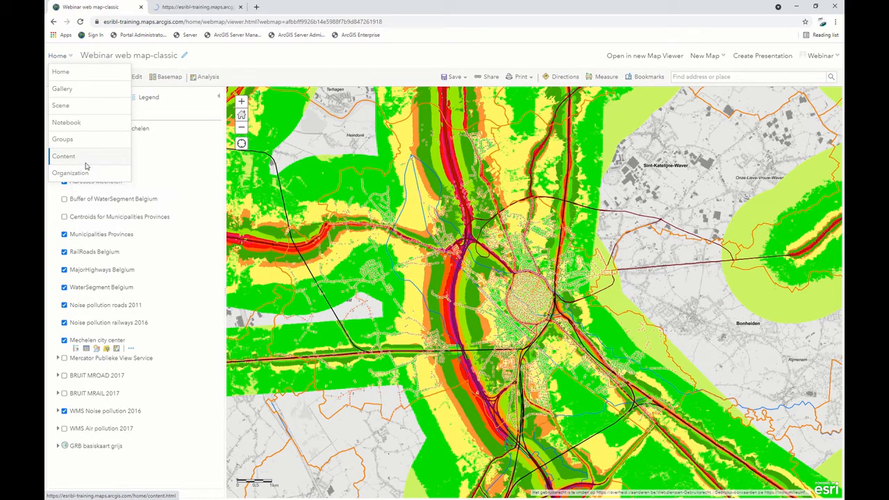
{"action": "left_click", "coordinate": [189, 7]}
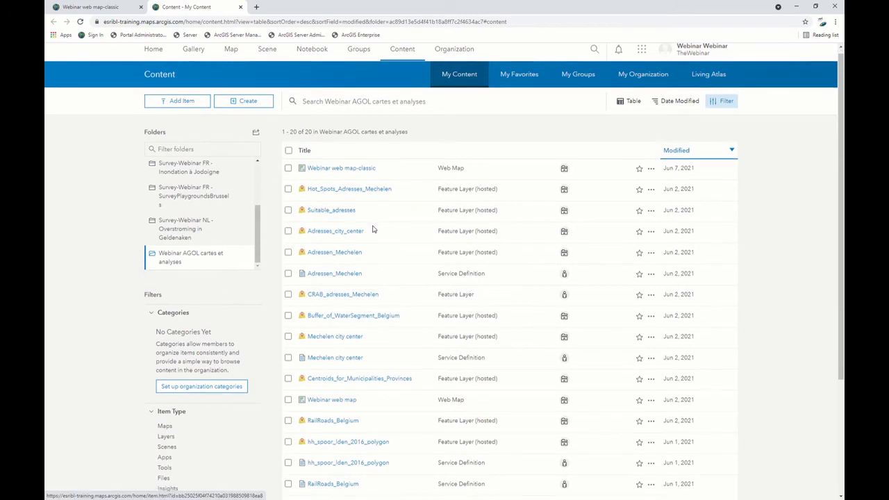
Find the Webinar web map item in the content list and open it in Map Viewer.
{"action": "scroll", "coordinate": [333, 336], "scroll_direction": "down", "scroll_amount": 2}
{"action": "left_click", "coordinate": [333, 322]}
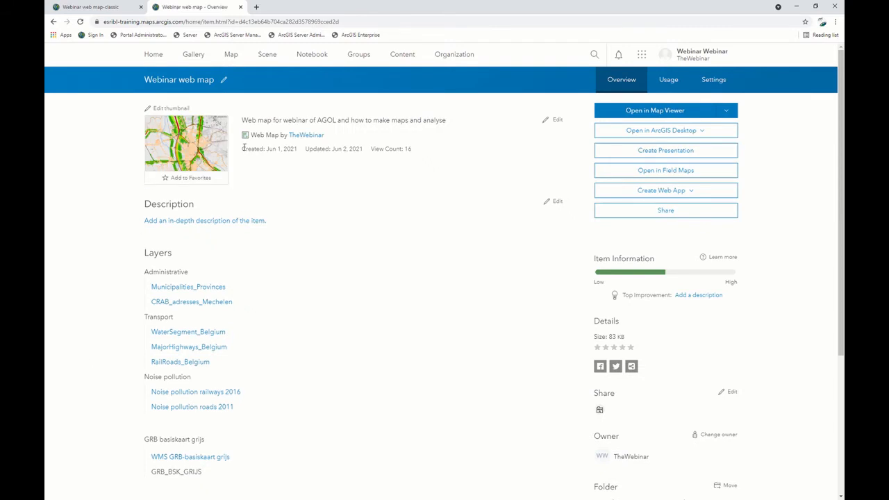
{"action": "left_click", "coordinate": [649, 113]}
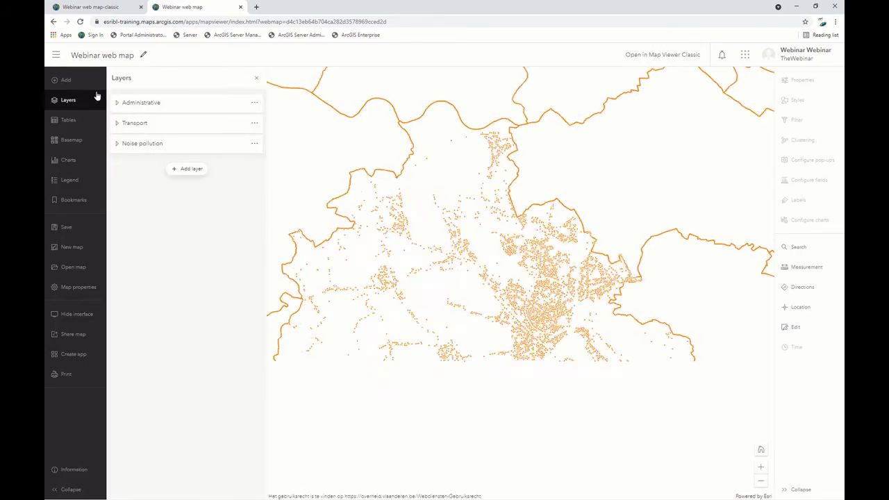
Expand the Administrative, Transport and Noise pollution layer groups.
{"action": "left_click", "coordinate": [117, 102]}
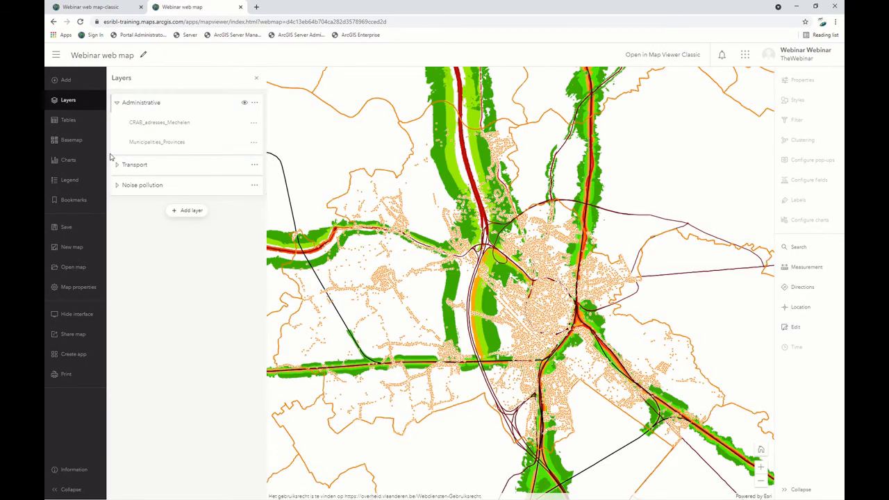
{"action": "left_click", "coordinate": [117, 165]}
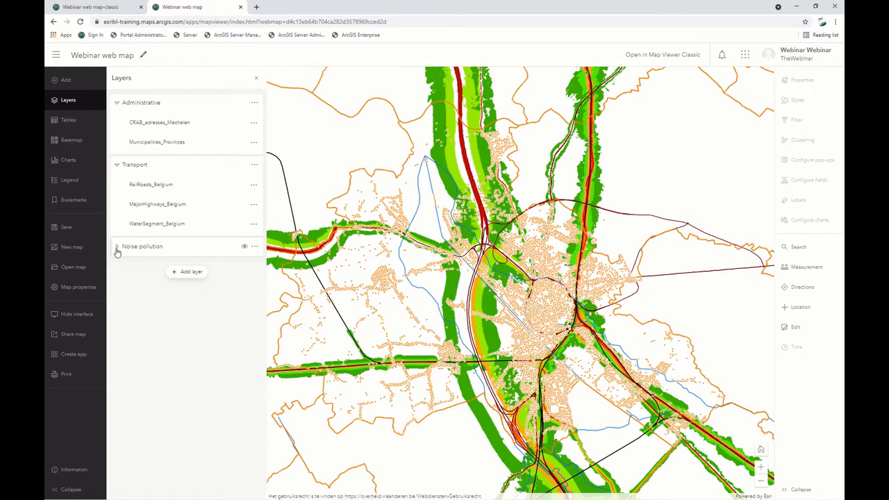
{"action": "left_click", "coordinate": [117, 247]}
Compare the grouped layers with the layer list in Webinar web map-classic, and return to Webinar web map for a closer view of Mechelen.
{"action": "left_click", "coordinate": [76, 6]}
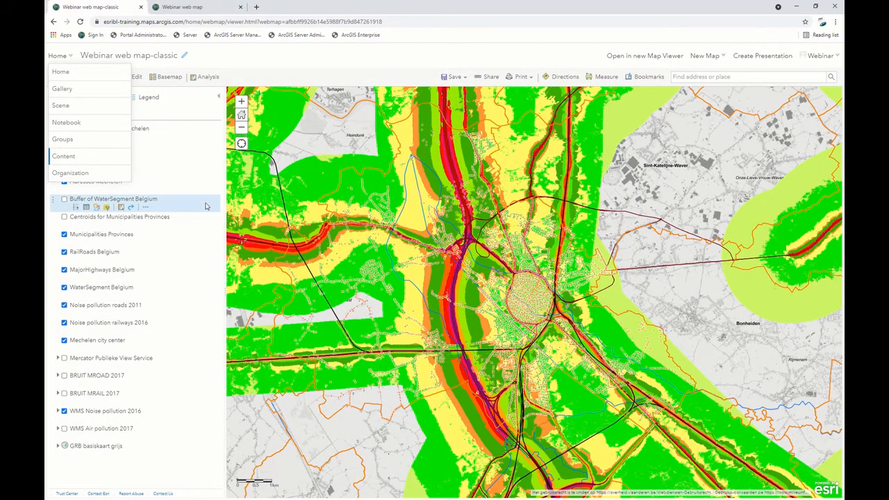
{"action": "left_click", "coordinate": [185, 332]}
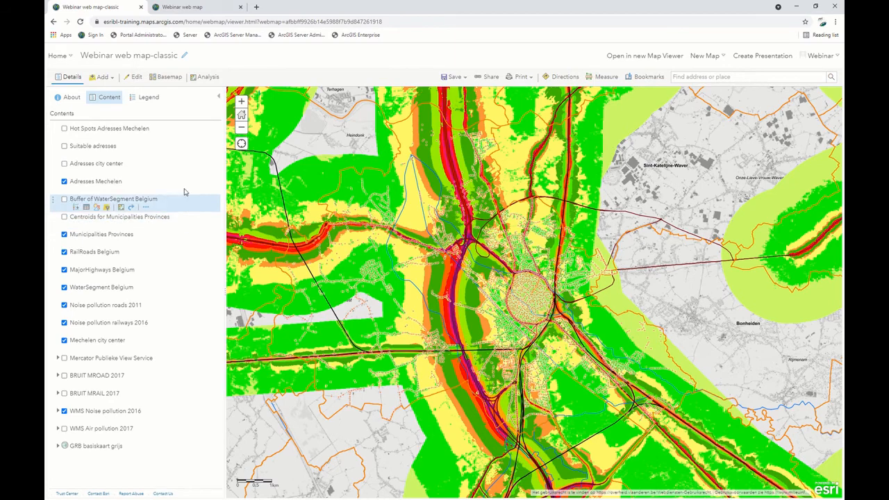
{"action": "left_click", "coordinate": [182, 7]}
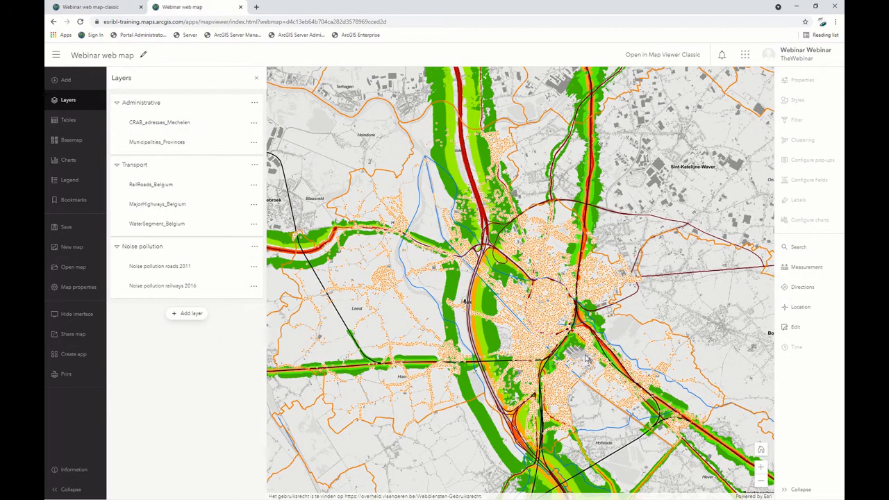
{"action": "scroll", "coordinate": [586, 359], "scroll_direction": "up", "scroll_amount": 3}
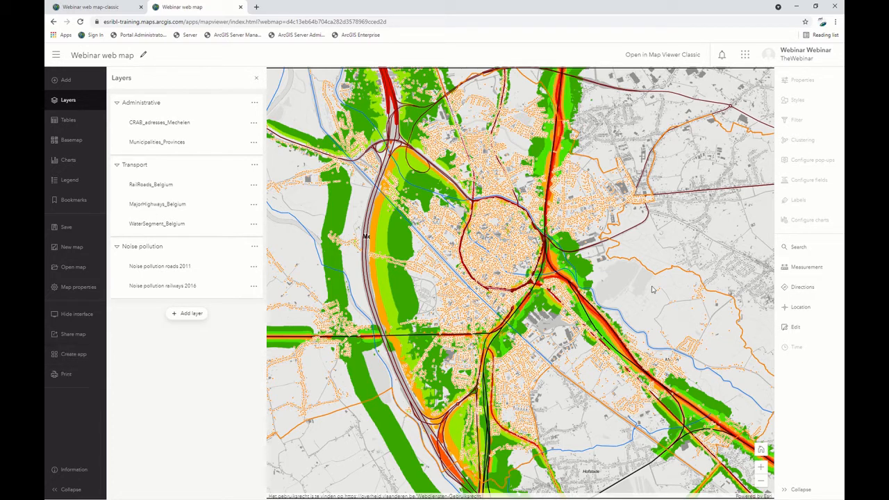
Show the properties of the CRAB_adresses_Mechelen layer and compare them with the classic web map.
{"action": "left_click", "coordinate": [193, 150]}
{"action": "double_click", "coordinate": [188, 132]}
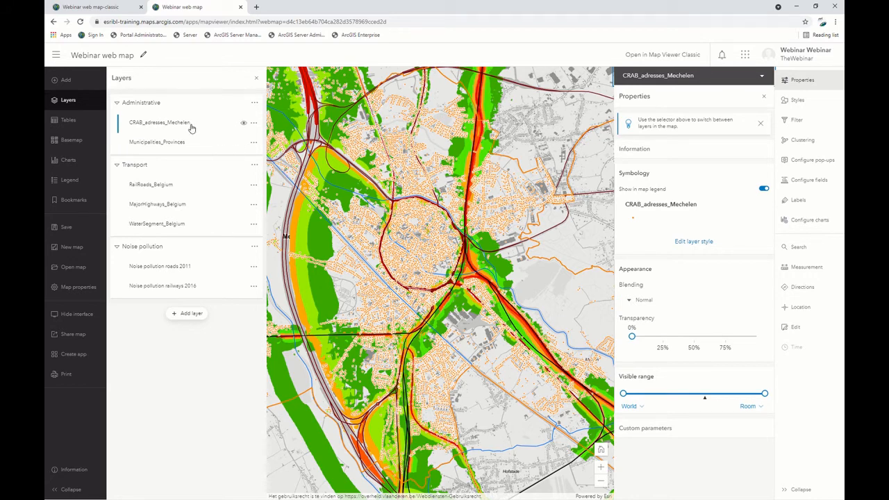
{"action": "left_click", "coordinate": [83, 6]}
{"action": "left_click", "coordinate": [189, 7]}
Hide and show the CRAB_adresses_Mechelen layer again, and open its layer options.
{"action": "left_click", "coordinate": [244, 124]}
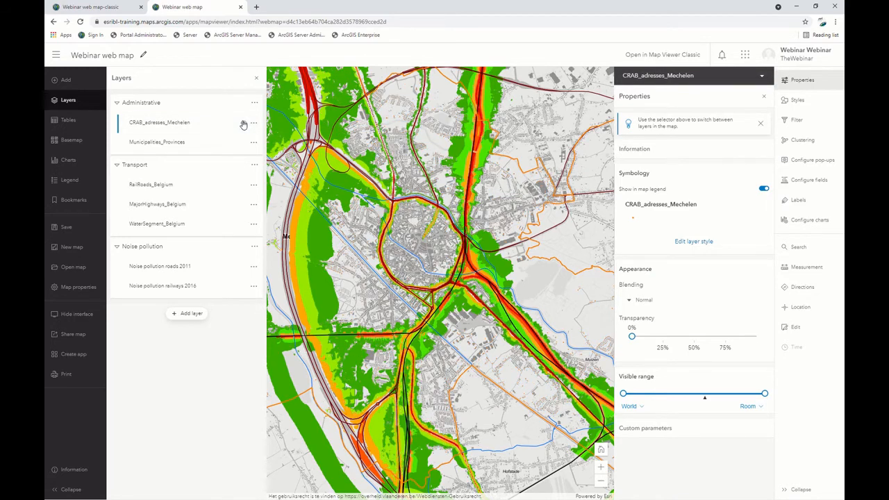
{"action": "left_click", "coordinate": [243, 124]}
{"action": "left_click", "coordinate": [254, 123]}
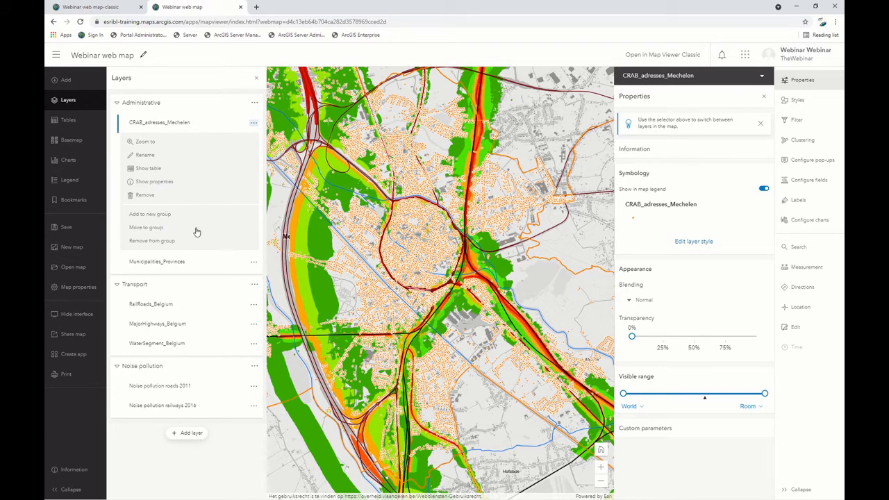
Open the Adresses Mechelen attribute table in Webinar web map-classic, and return to Webinar web map in the new Map Viewer.
{"action": "left_click", "coordinate": [52, 6]}
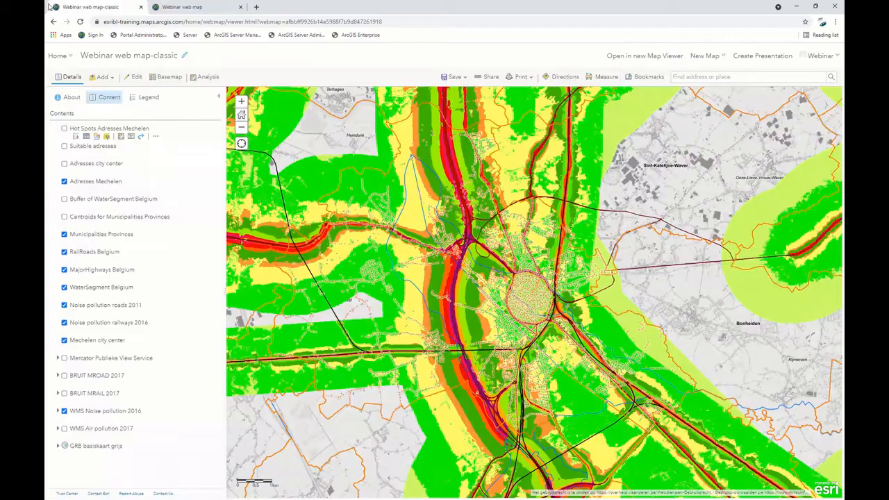
{"action": "left_click", "coordinate": [87, 192]}
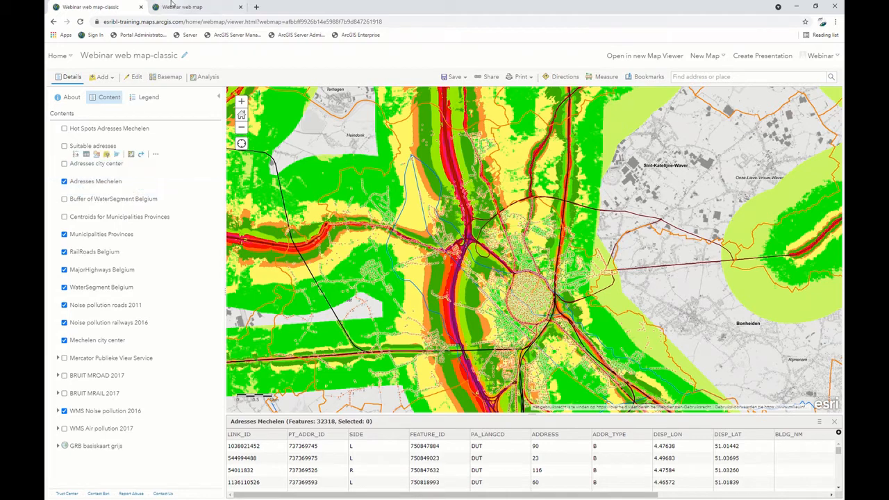
{"action": "left_click", "coordinate": [182, 7]}
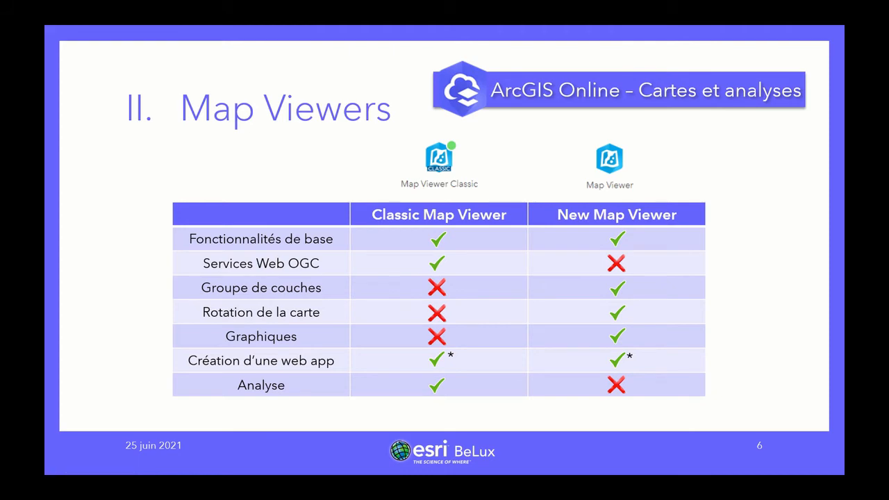
{"action": "key", "text": "alt+Tab"}
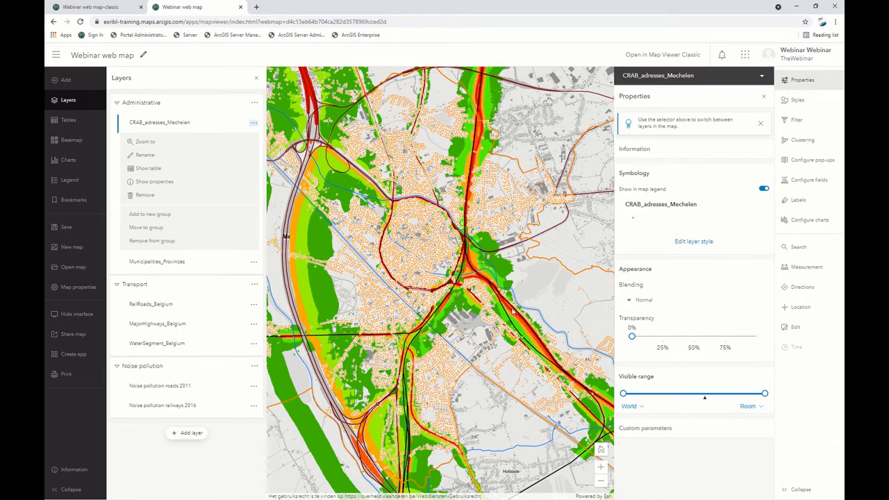
Close the Adresses Mechelen attribute table in Webinar web map-classic and browse the Summarize Data, Find Locations and Data Enrichment analysis tools.
{"action": "left_click", "coordinate": [119, 6]}
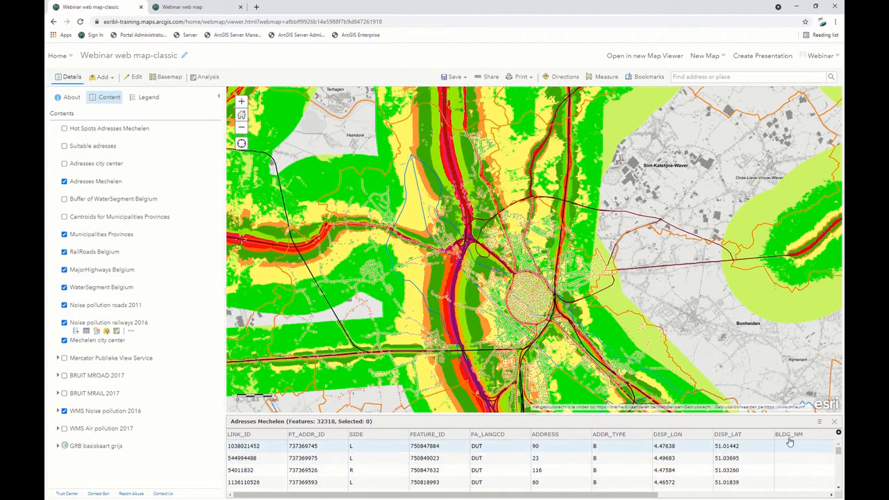
{"action": "left_click", "coordinate": [835, 422]}
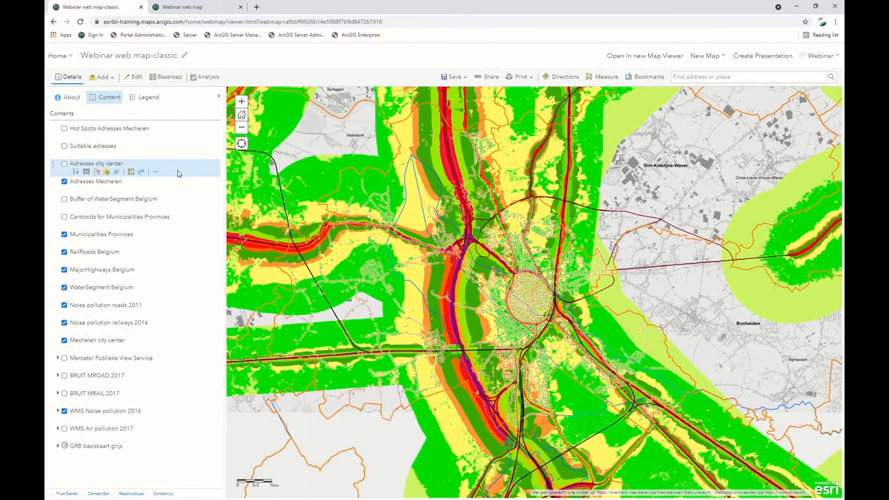
{"action": "left_click", "coordinate": [206, 82]}
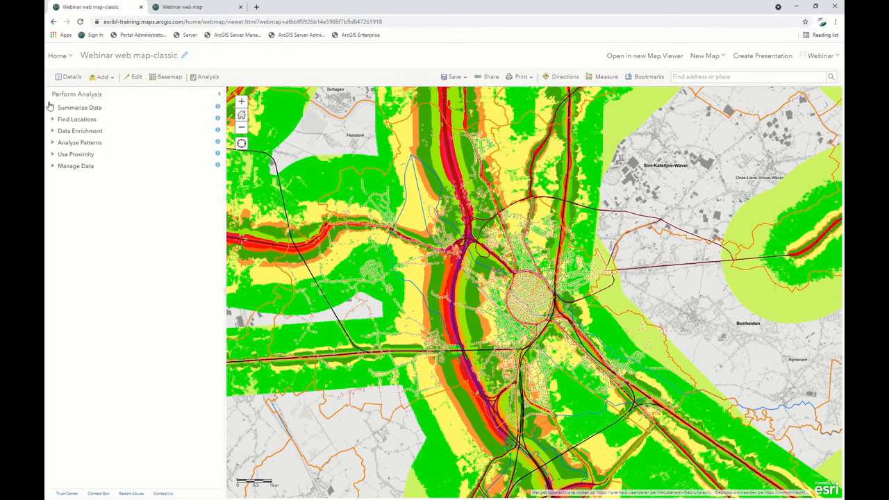
{"action": "left_click", "coordinate": [51, 107]}
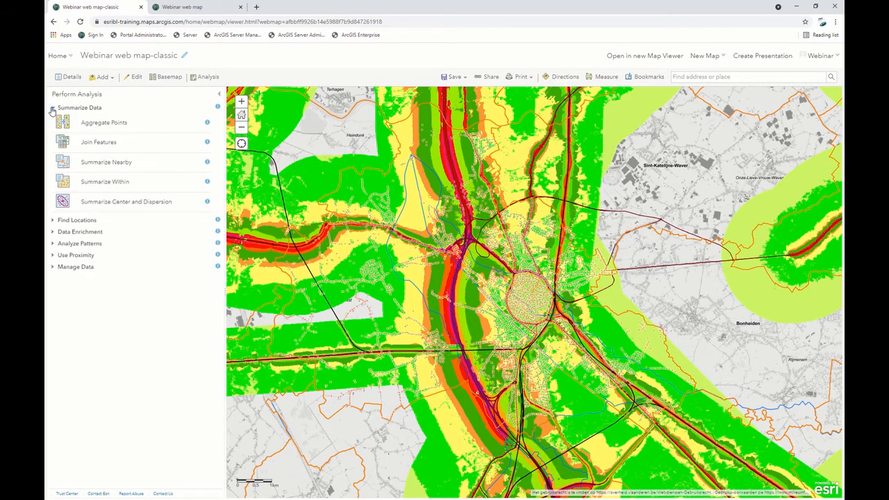
{"action": "left_click", "coordinate": [52, 220]}
{"action": "left_click", "coordinate": [50, 293]}
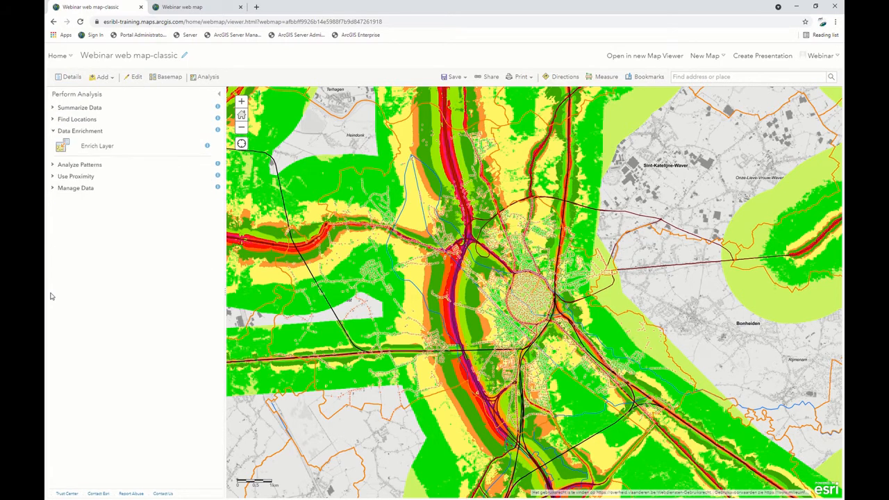
Read the description of the Aggregate Points tool, and look through the Data Enrichment and Analyze Patterns tools.
{"action": "left_click", "coordinate": [53, 109]}
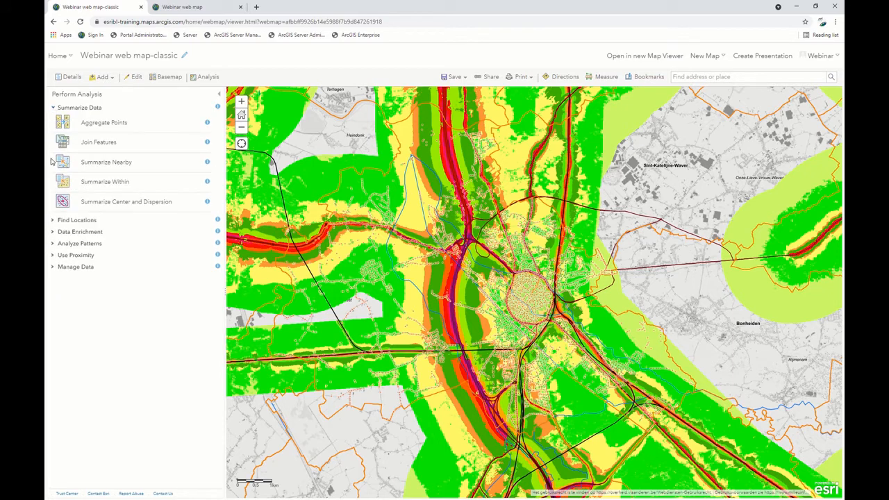
{"action": "left_click", "coordinate": [208, 124]}
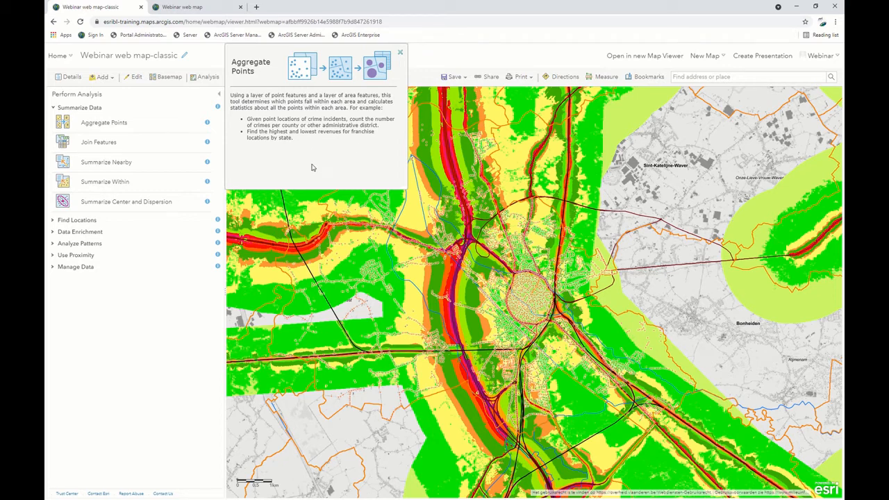
{"action": "left_click", "coordinate": [55, 232]}
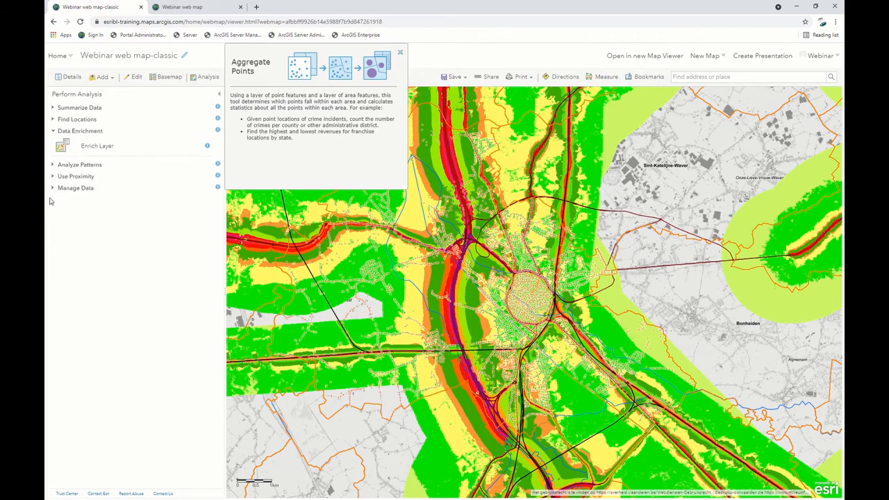
{"action": "left_click", "coordinate": [54, 165]}
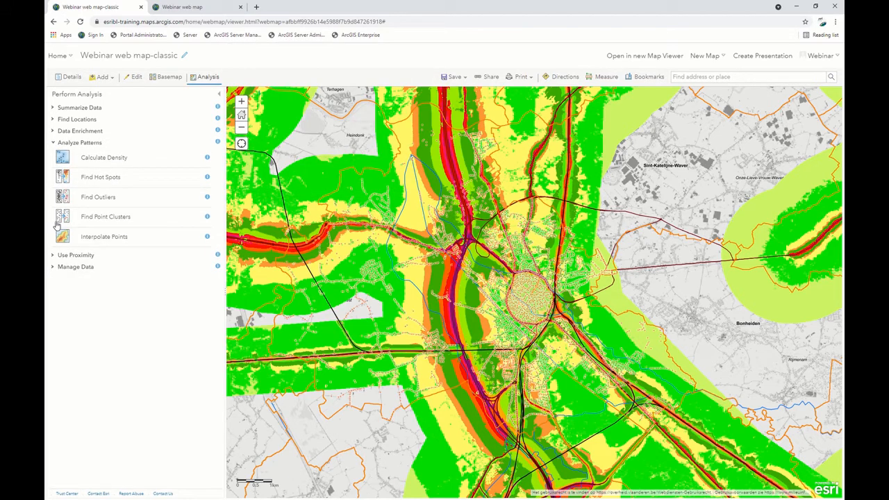
Open the Find Centroids tool, read its description, and return to the list of analysis tools.
{"action": "left_click", "coordinate": [62, 119]}
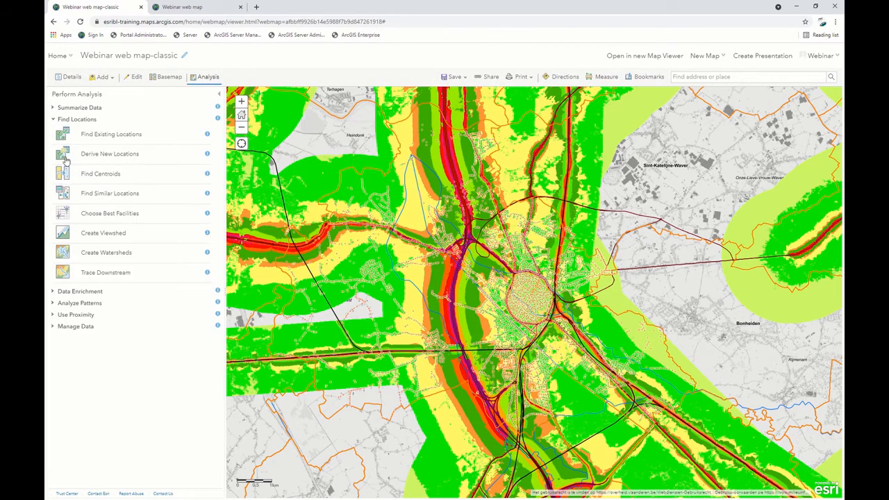
{"action": "left_click", "coordinate": [67, 180]}
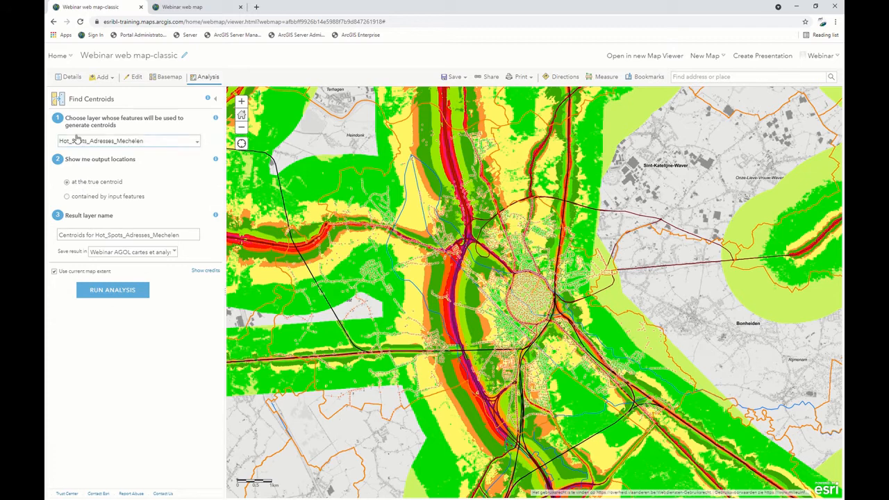
{"action": "left_click", "coordinate": [208, 100]}
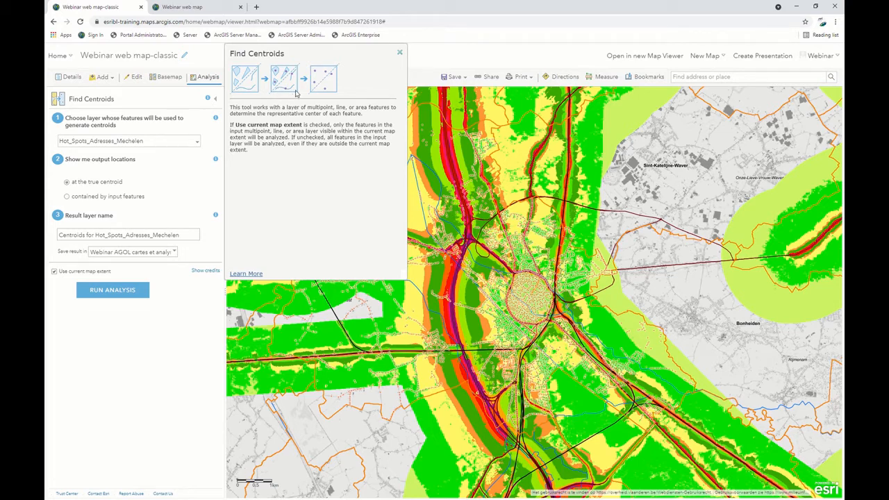
{"action": "left_click", "coordinate": [400, 52]}
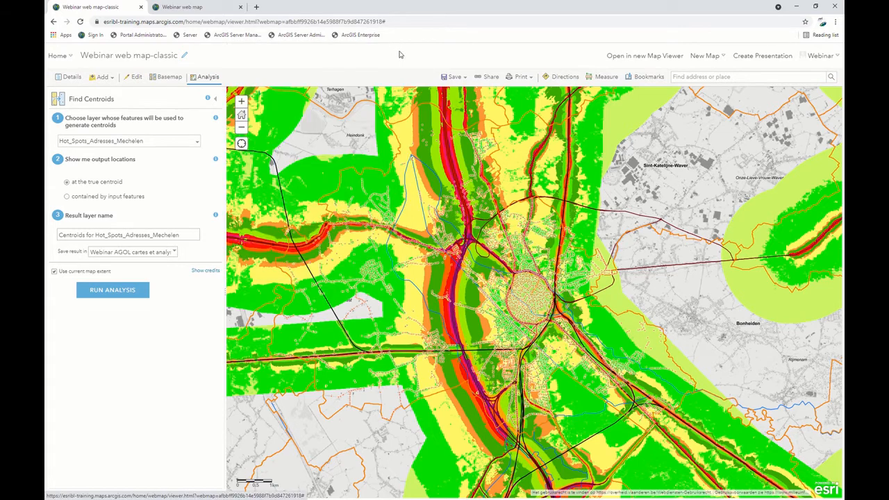
{"action": "left_click", "coordinate": [215, 99]}
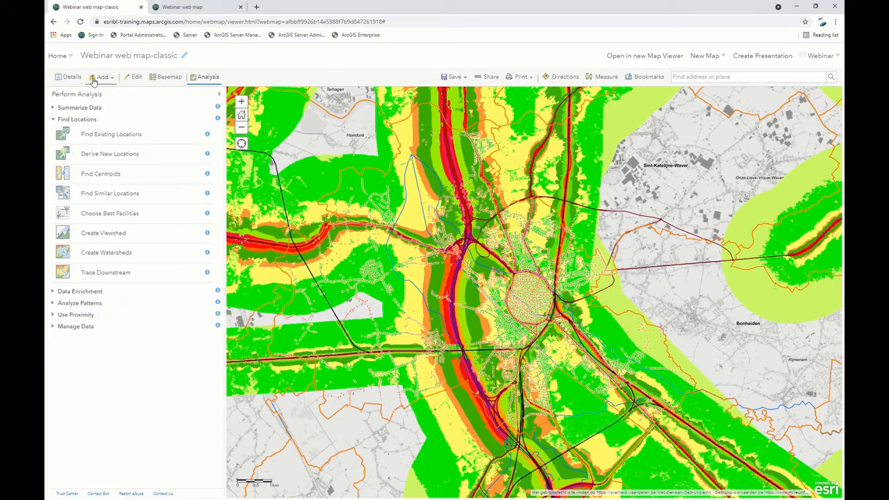
Show the Centroids for Municipalities Provinces layer, examine its points across the whole region, and hide it again.
{"action": "left_click", "coordinate": [68, 78]}
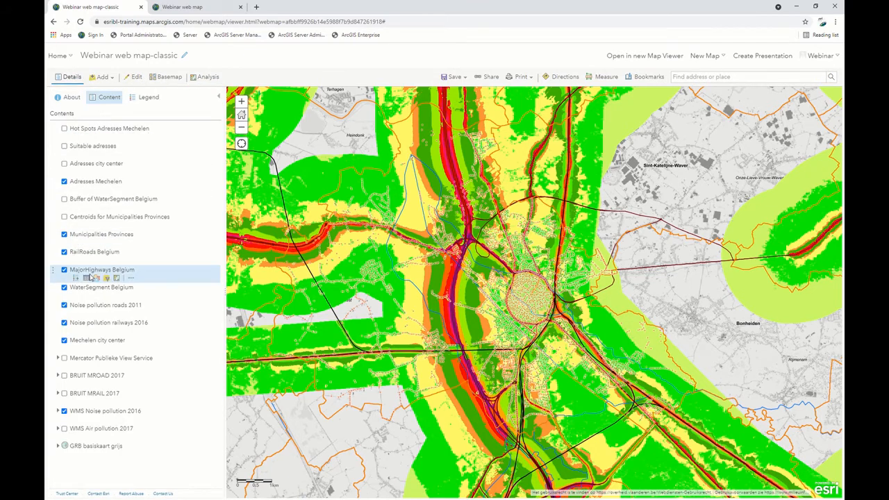
{"action": "left_click", "coordinate": [64, 216]}
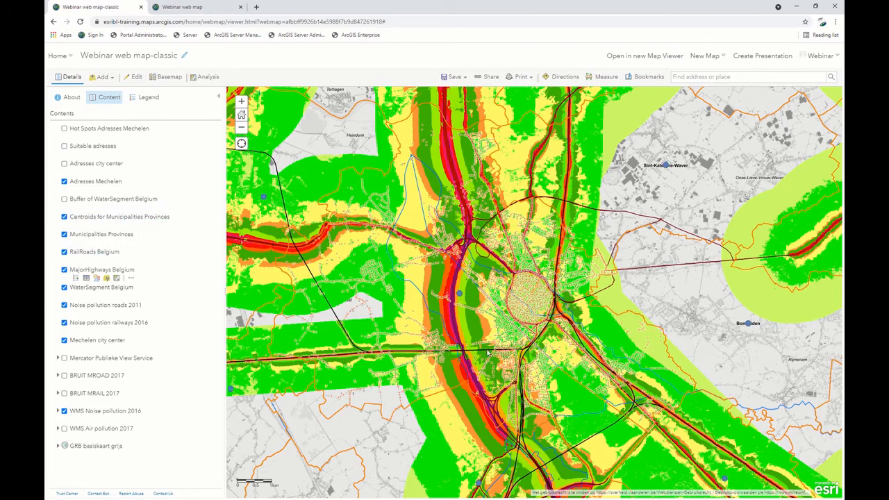
{"action": "scroll", "coordinate": [487, 342], "scroll_direction": "down", "scroll_amount": 2}
{"action": "scroll", "coordinate": [487, 342], "scroll_direction": "down", "scroll_amount": 1}
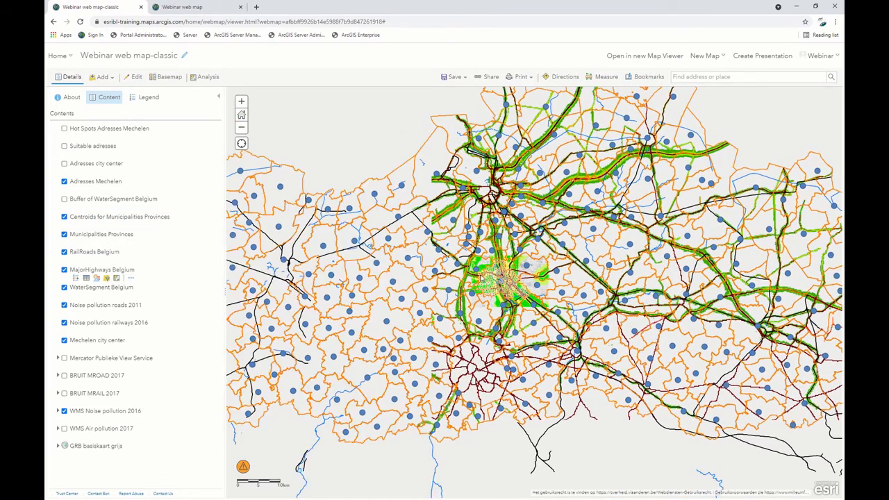
{"action": "scroll", "coordinate": [482, 276], "scroll_direction": "down", "scroll_amount": 1}
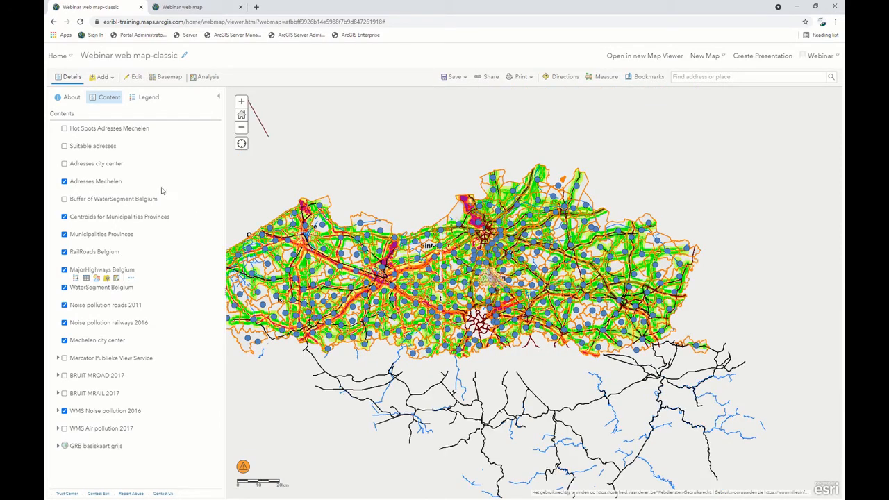
{"action": "left_click", "coordinate": [65, 217]}
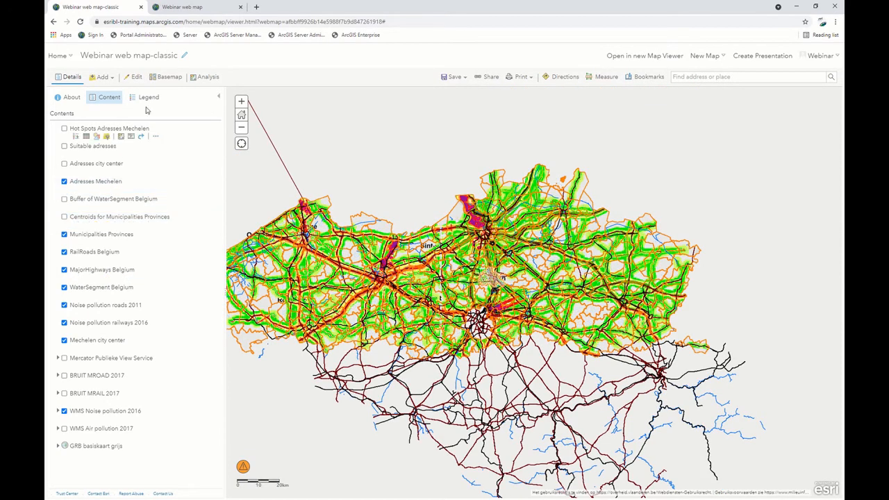
Find the Create Buffers tool among the proximity analysis tools and read its description.
{"action": "left_click", "coordinate": [195, 80]}
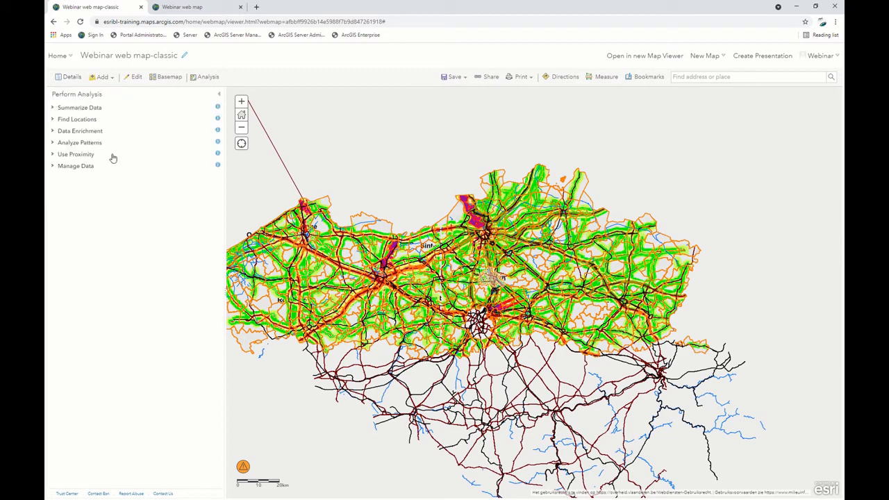
{"action": "left_click", "coordinate": [55, 155]}
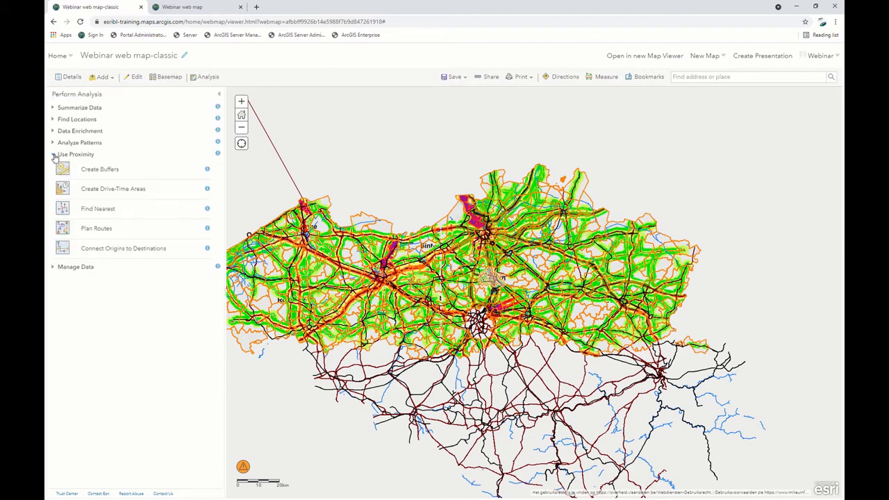
{"action": "left_click", "coordinate": [207, 171]}
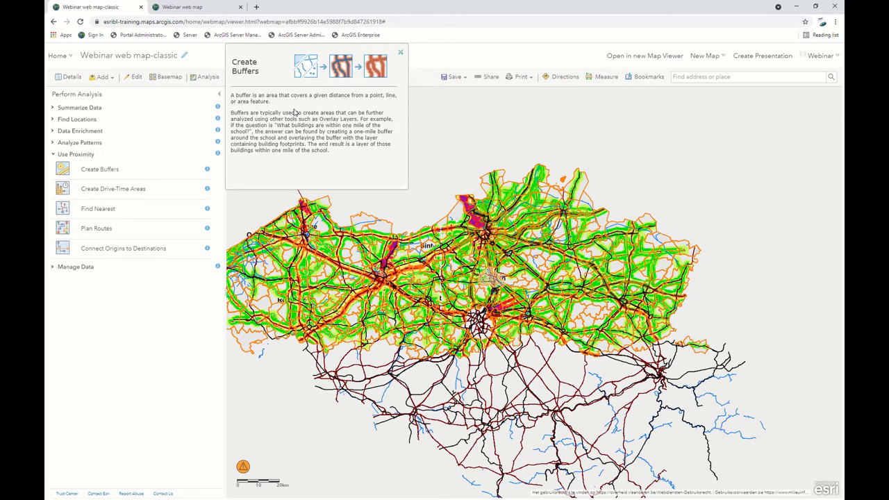
Set up a Create Buffers analysis on the WaterSegment_Belgium layer with a buffer distance of 100 meters.
{"action": "left_click", "coordinate": [100, 171]}
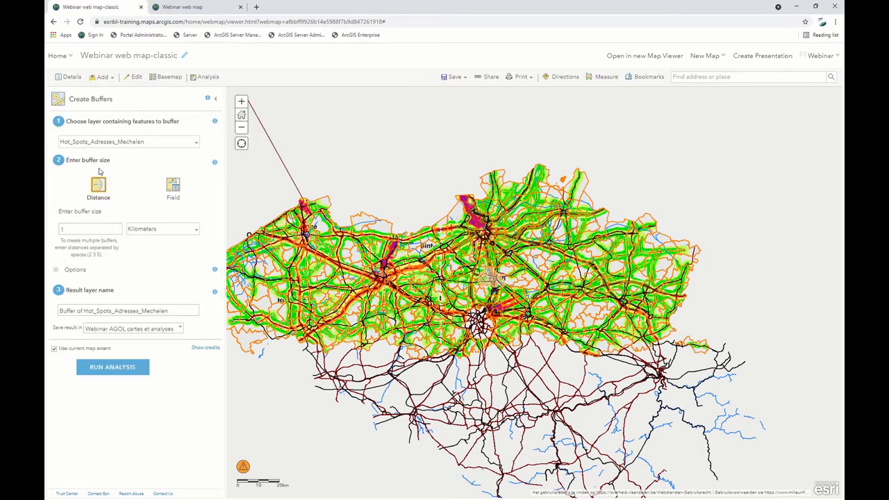
{"action": "left_click", "coordinate": [196, 145]}
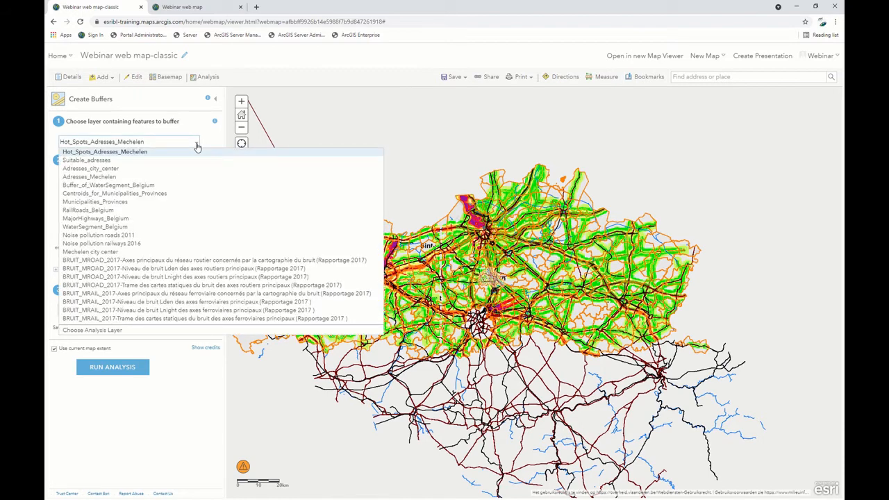
{"action": "left_click", "coordinate": [109, 227]}
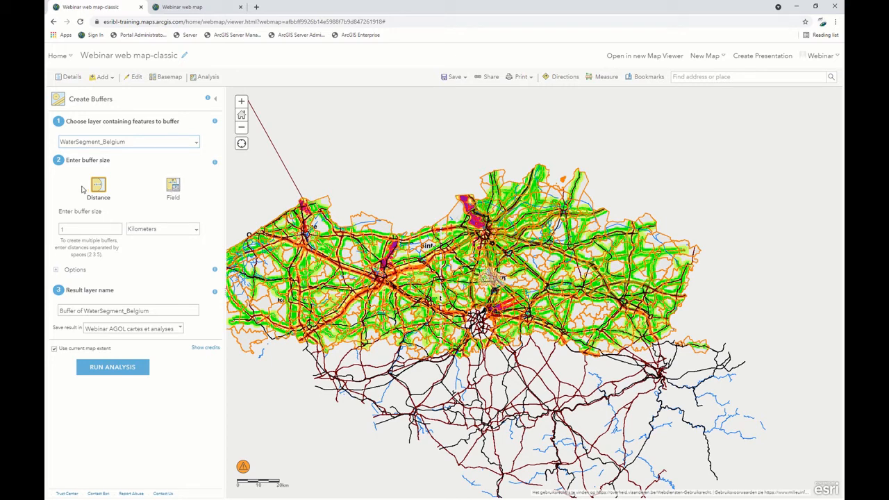
{"action": "left_click", "coordinate": [82, 229]}
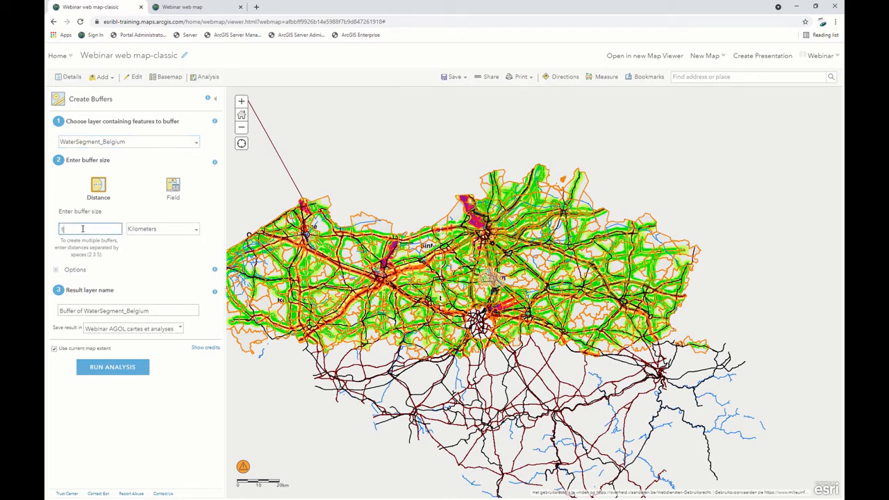
{"action": "type", "text": "00"}
{"action": "left_click", "coordinate": [165, 230]}
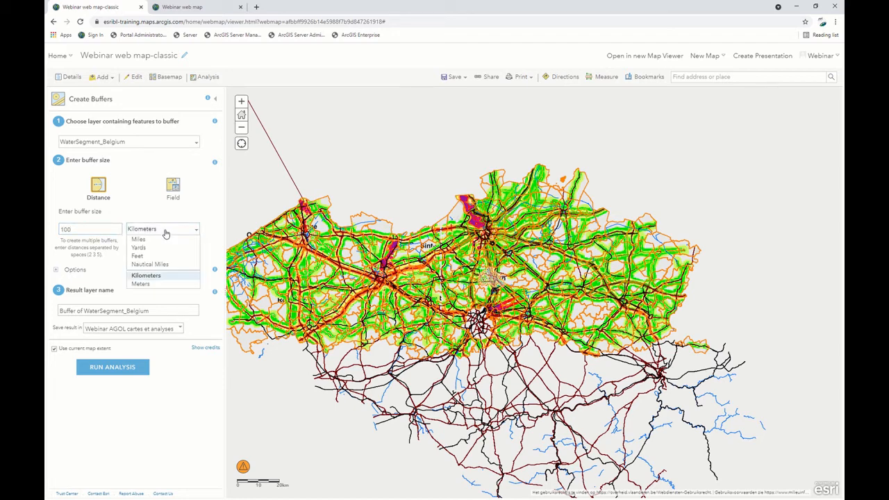
{"action": "left_click", "coordinate": [156, 284]}
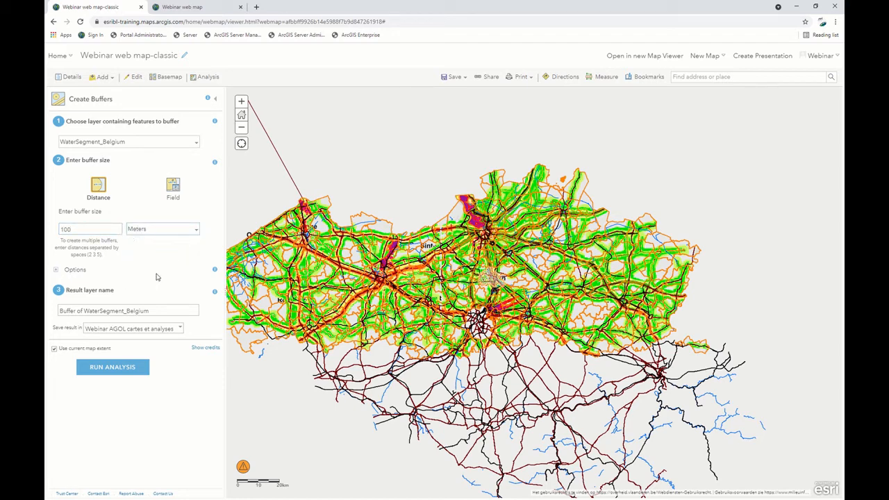
Show the additional buffer options and choose Webinar AGOL cartes et analyses as the folder for the result layer.
{"action": "left_click", "coordinate": [57, 270]}
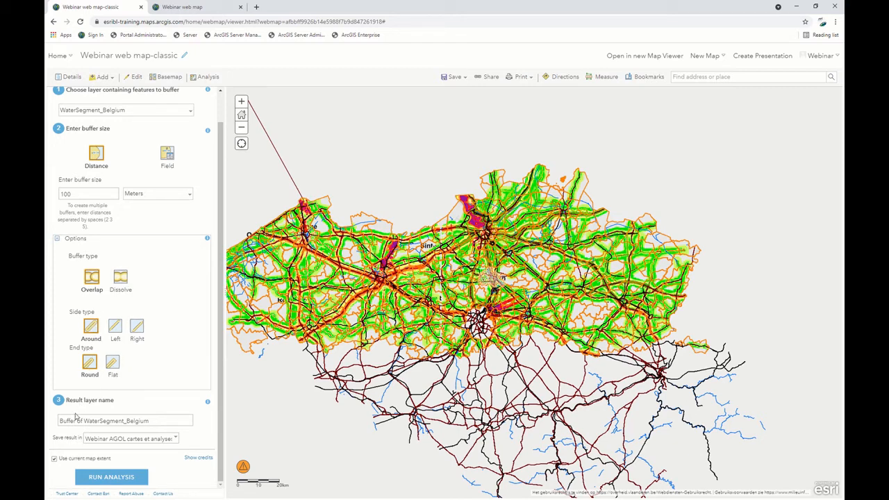
{"action": "left_click", "coordinate": [87, 422]}
{"action": "left_click_drag", "start_coordinate": [155, 421], "coordinate": [47, 423]}
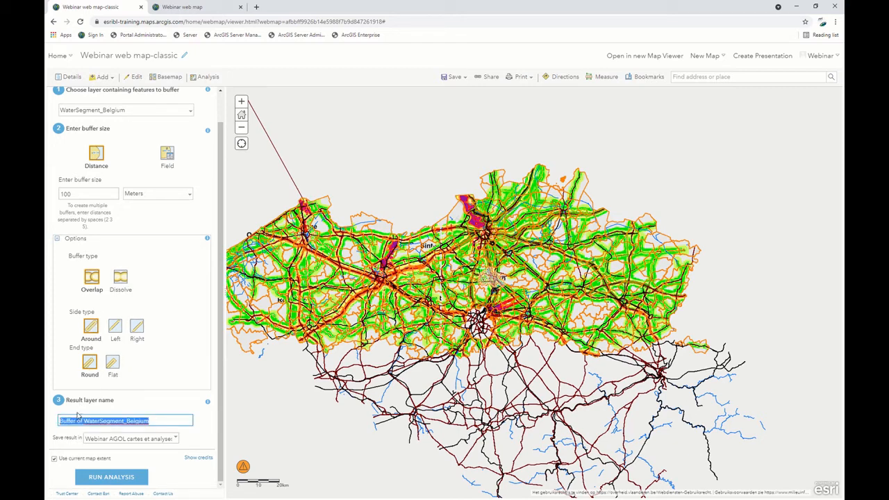
{"action": "left_click", "coordinate": [177, 440]}
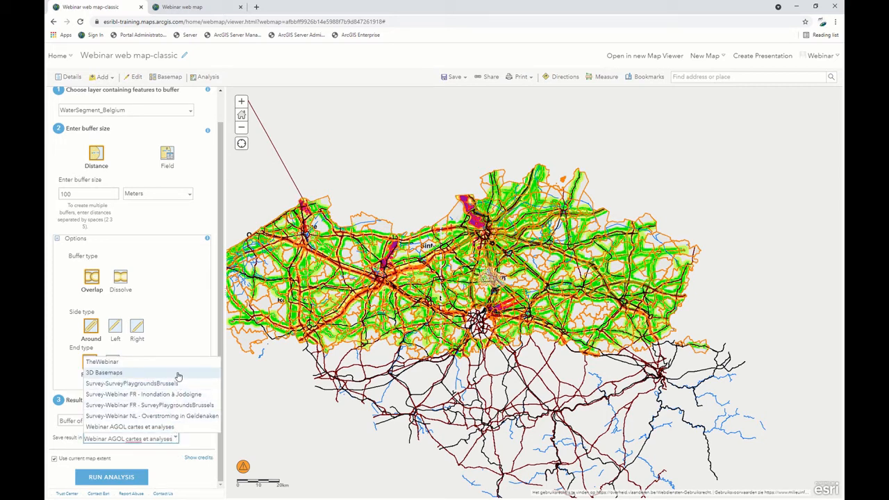
{"action": "left_click", "coordinate": [182, 426]}
{"action": "left_click", "coordinate": [192, 439]}
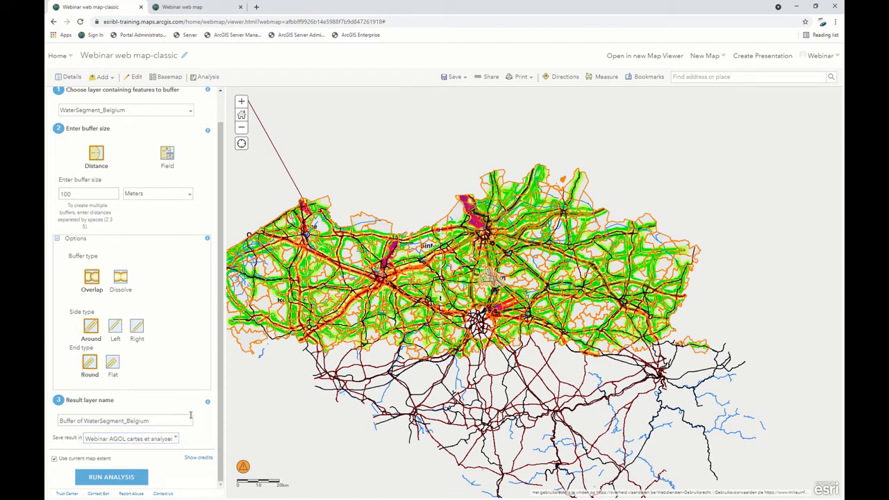
Check the credit usage report for the WaterSegment_Belgium buffer analysis and close it.
{"action": "left_click", "coordinate": [194, 458]}
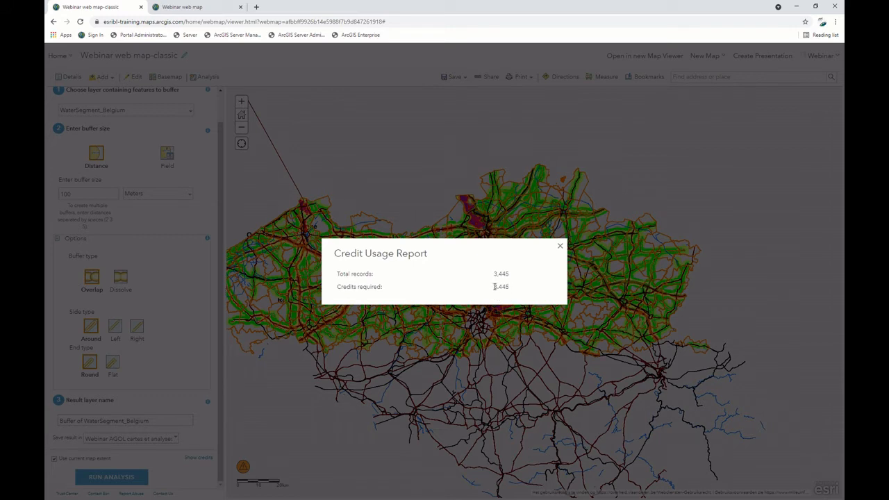
{"action": "left_click", "coordinate": [560, 249]}
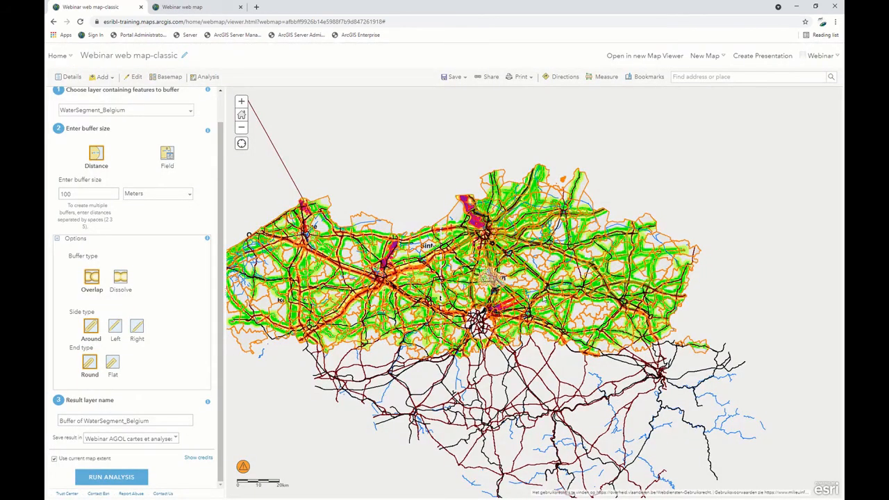
{"action": "scroll", "coordinate": [517, 249], "scroll_direction": "up", "scroll_amount": 1}
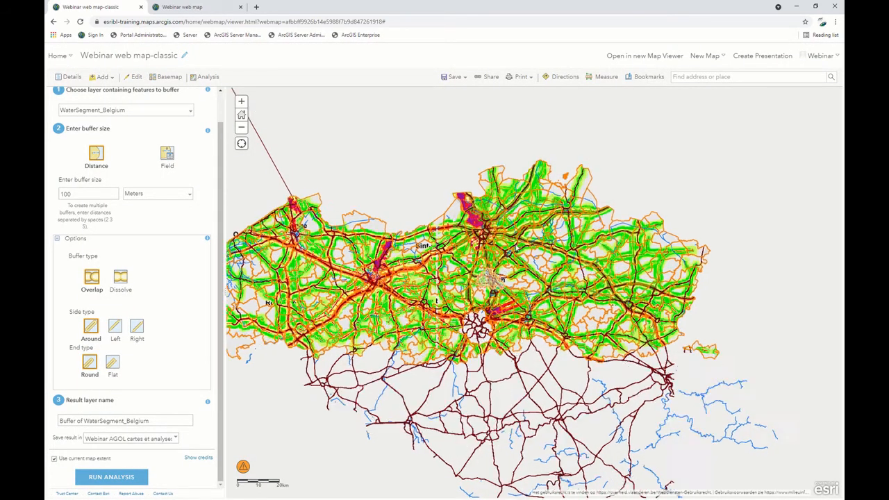
Leave the Create Buffers tool and turn on the Buffer of WaterSegment Belgium layer in the map contents.
{"action": "scroll", "coordinate": [517, 249], "scroll_direction": "up", "scroll_amount": 1}
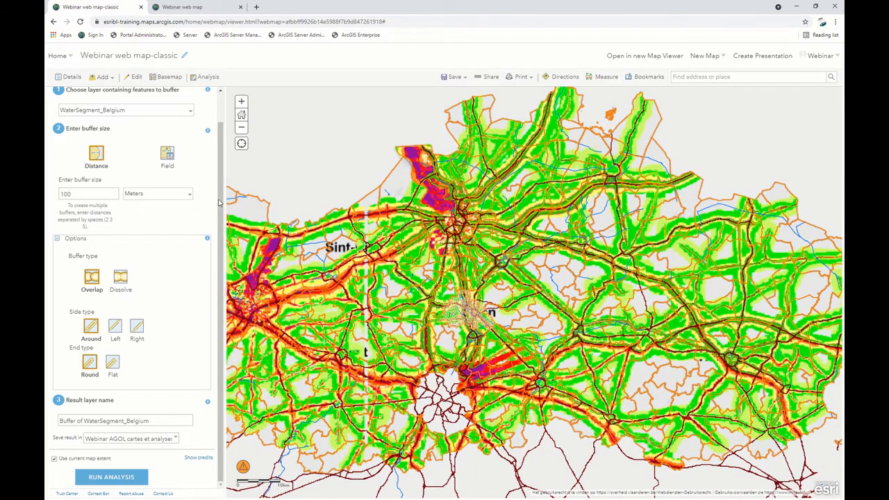
{"action": "scroll", "coordinate": [98, 159], "scroll_direction": "up", "scroll_amount": 1}
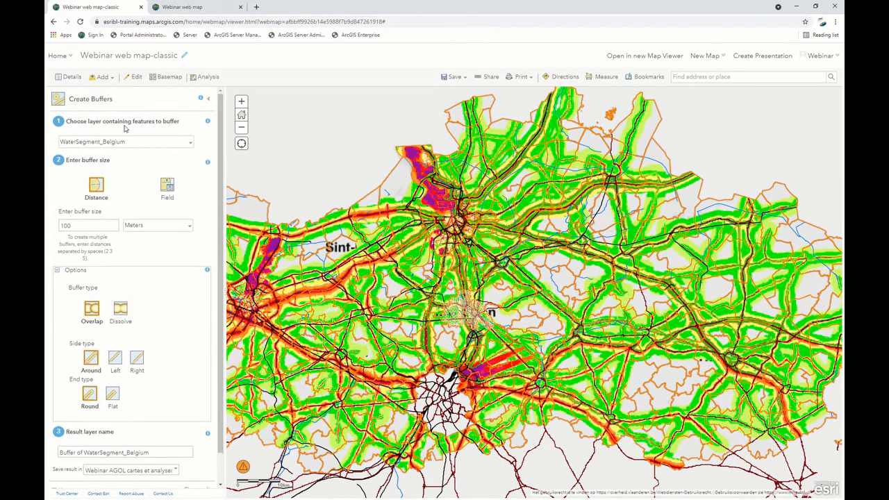
{"action": "left_click", "coordinate": [201, 100]}
{"action": "left_click", "coordinate": [70, 78]}
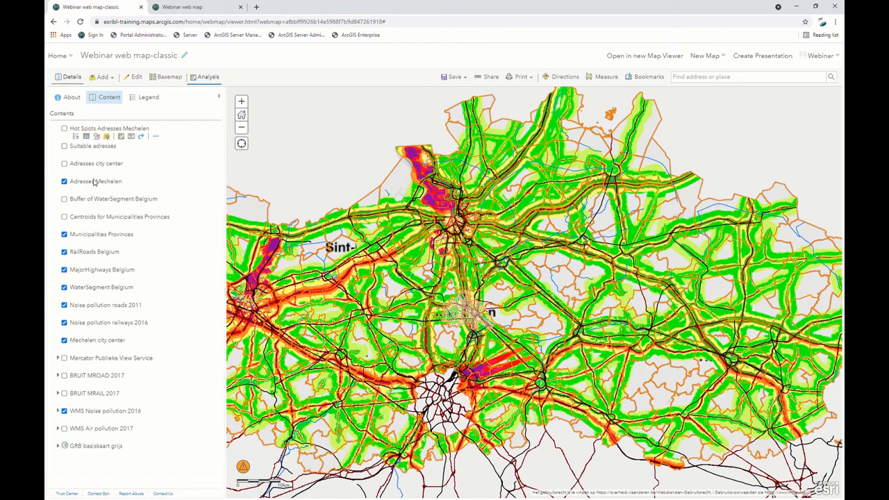
{"action": "left_click", "coordinate": [65, 200]}
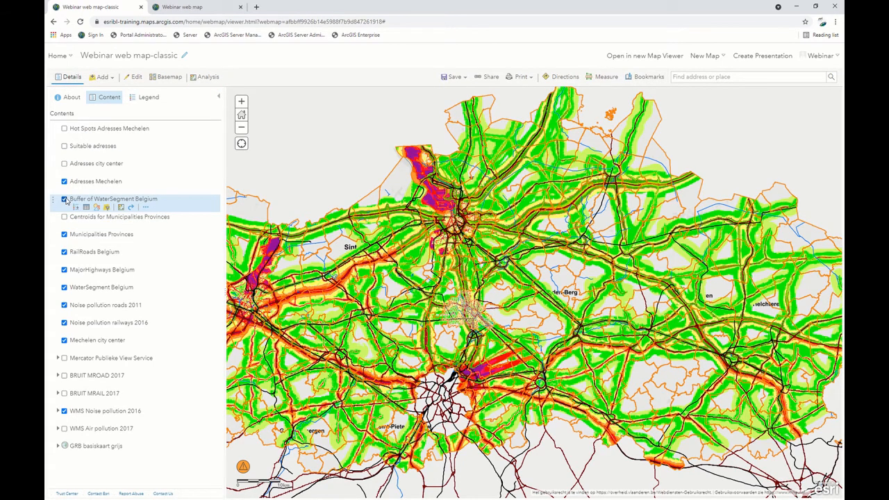
Go to the bookmarked Mechelen area and zoom in on the city center to view the water buffers.
{"action": "left_click", "coordinate": [648, 77]}
{"action": "left_click", "coordinate": [651, 113]}
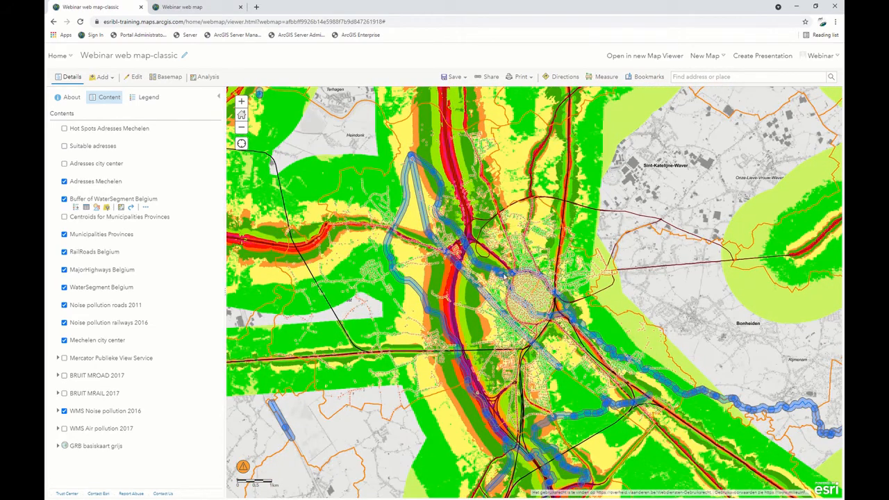
{"action": "scroll", "coordinate": [584, 309], "scroll_direction": "up", "scroll_amount": 1}
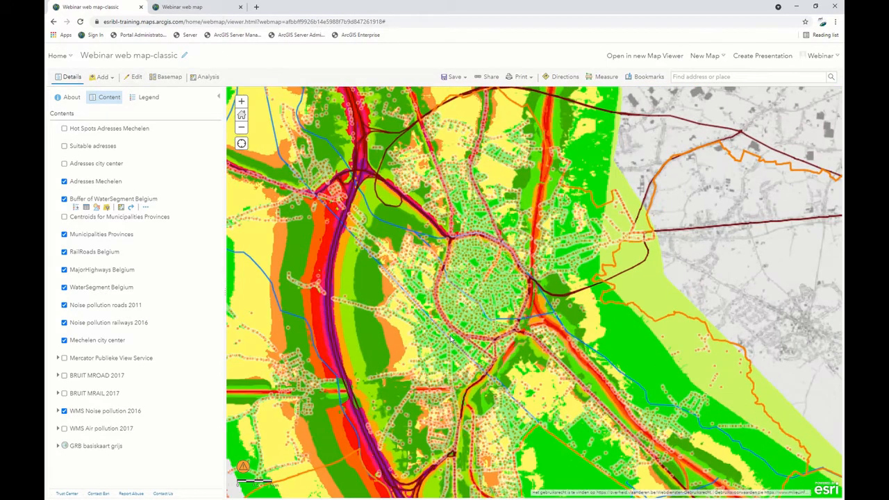
{"action": "scroll", "coordinate": [510, 318], "scroll_direction": "up", "scroll_amount": 1}
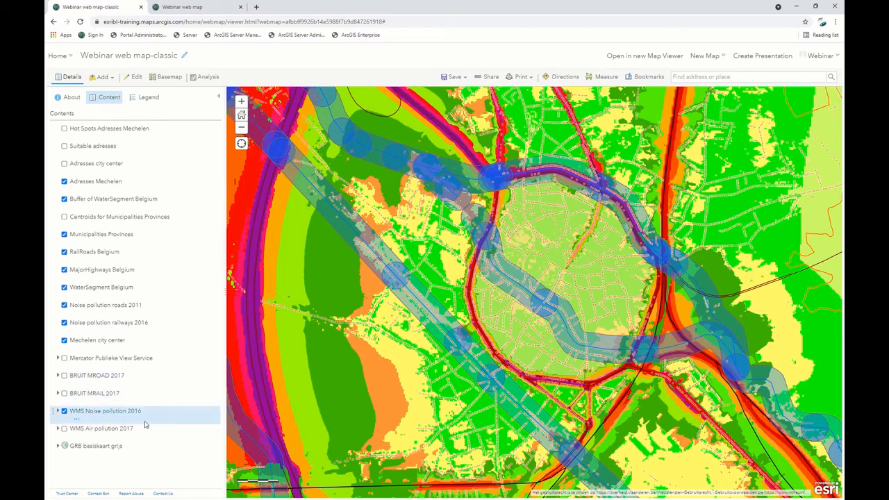
Toggle the Mechelen city center layer off and on to point out its extent, leaving it visible.
{"action": "left_click", "coordinate": [66, 341]}
{"action": "left_click", "coordinate": [66, 341]}
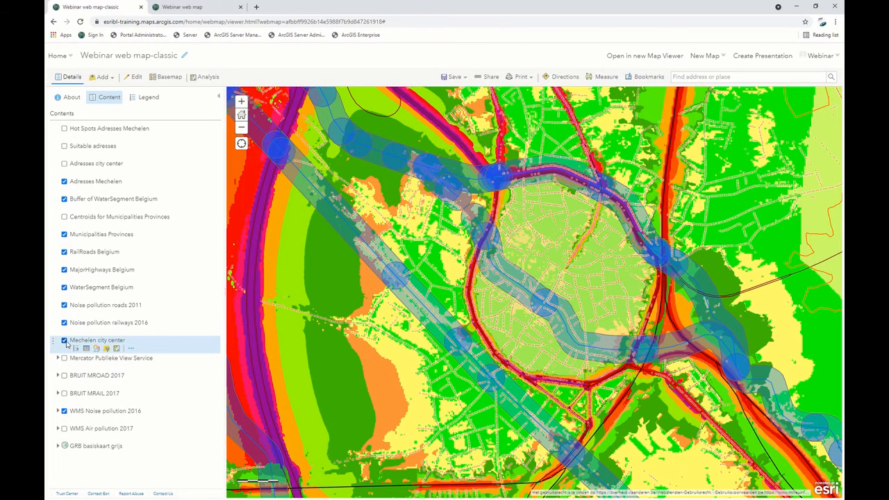
{"action": "left_click", "coordinate": [131, 350]}
{"action": "mouse_move", "coordinate": [159, 202]}
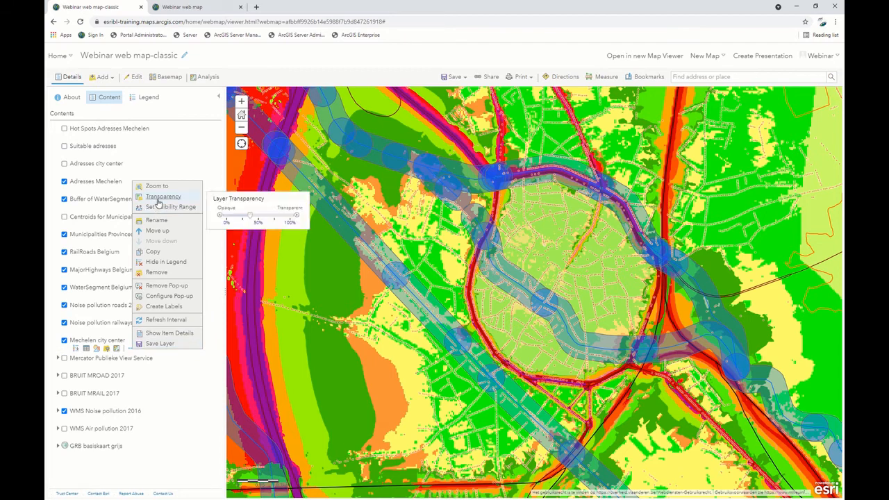
{"action": "left_click", "coordinate": [65, 342]}
{"action": "left_click", "coordinate": [65, 341]}
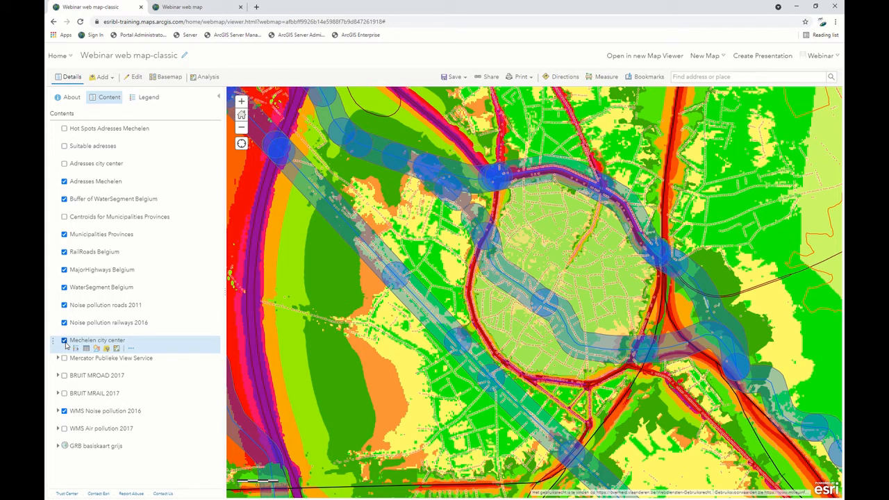
Read the descriptions of Find Existing Locations and Derive New Locations, and open the Derive New Locations analysis.
{"action": "left_click", "coordinate": [203, 78]}
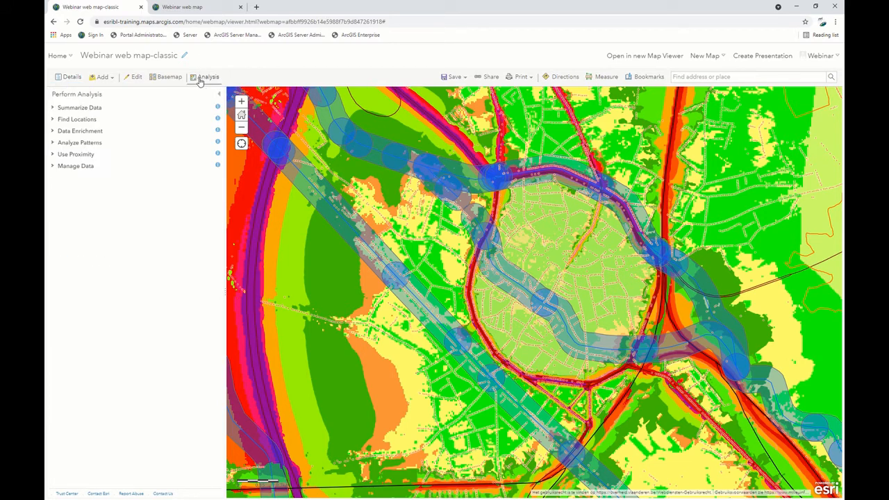
{"action": "left_click", "coordinate": [56, 121]}
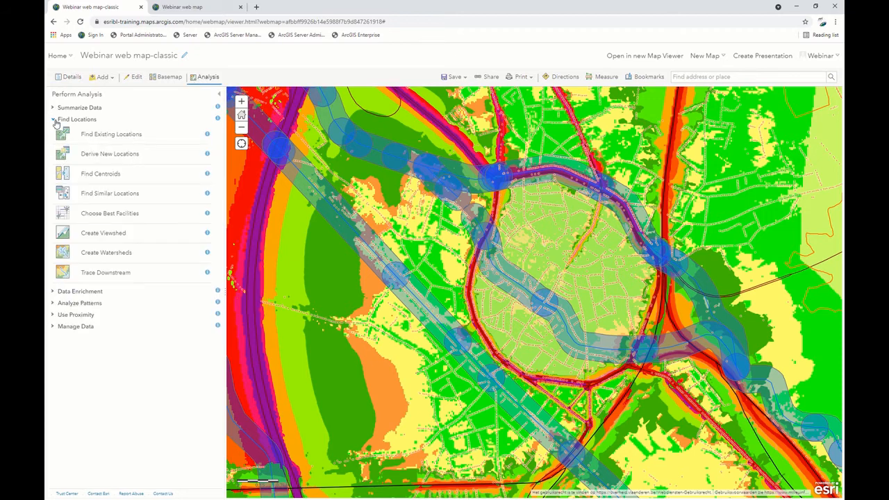
{"action": "left_click", "coordinate": [207, 135]}
{"action": "left_click", "coordinate": [206, 154]}
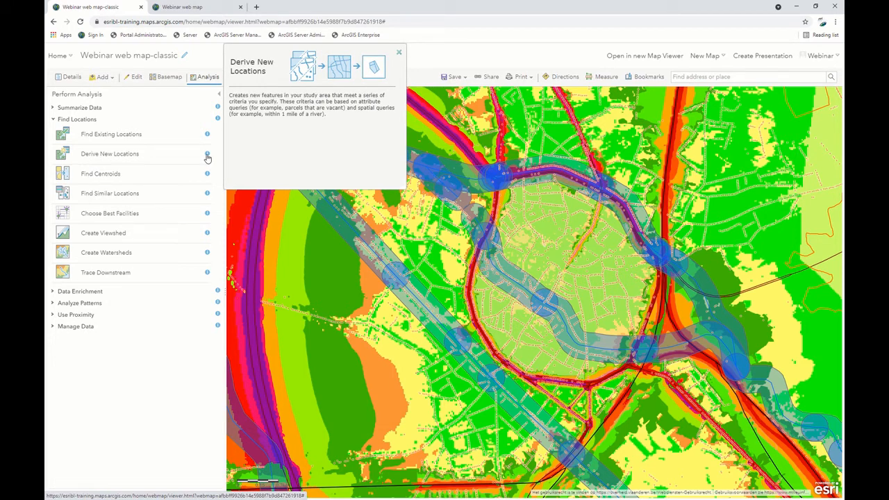
{"action": "left_click", "coordinate": [120, 157]}
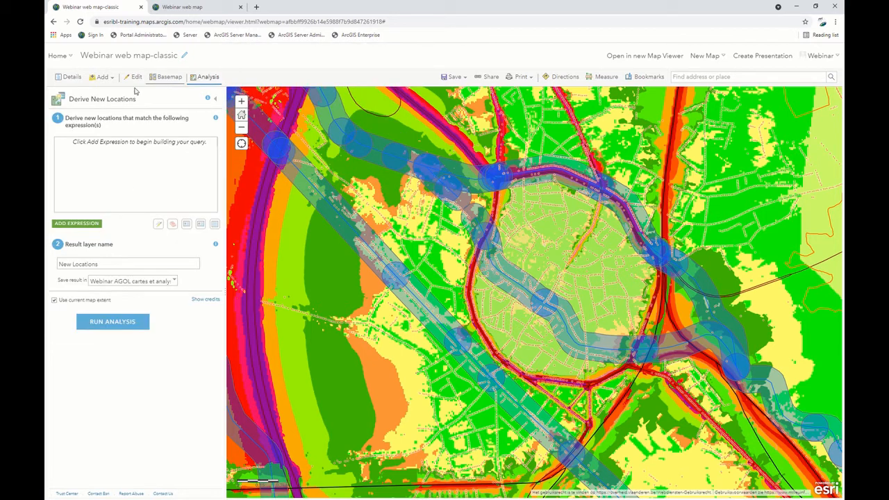
Add an expression selecting Adresses_Mechelen features completely within the Mechelen city center layer.
{"action": "left_click", "coordinate": [91, 228]}
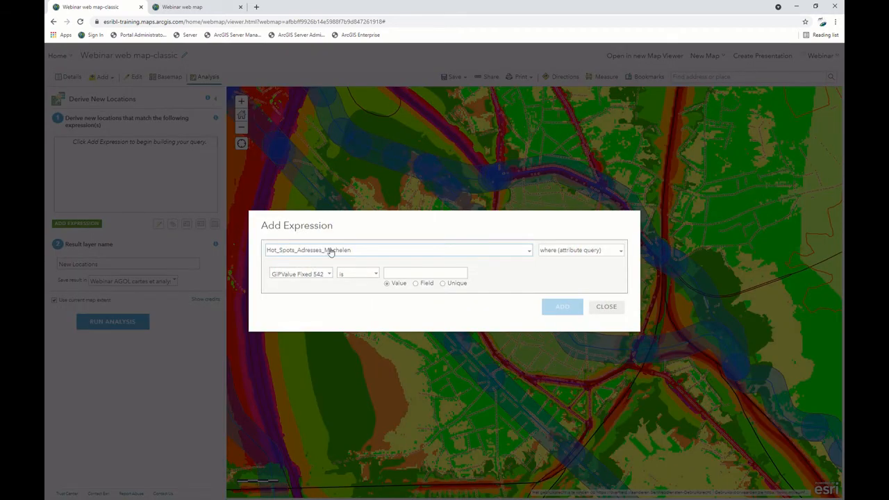
{"action": "left_click", "coordinate": [530, 253]}
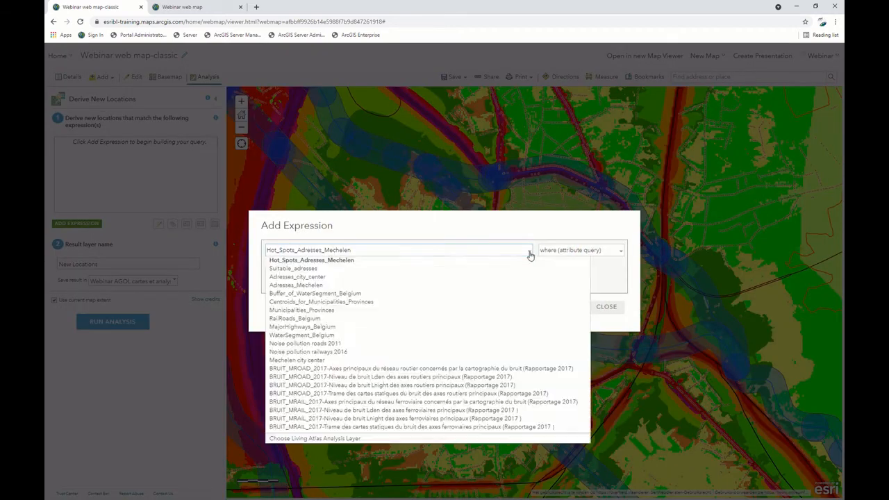
{"action": "left_click", "coordinate": [313, 286]}
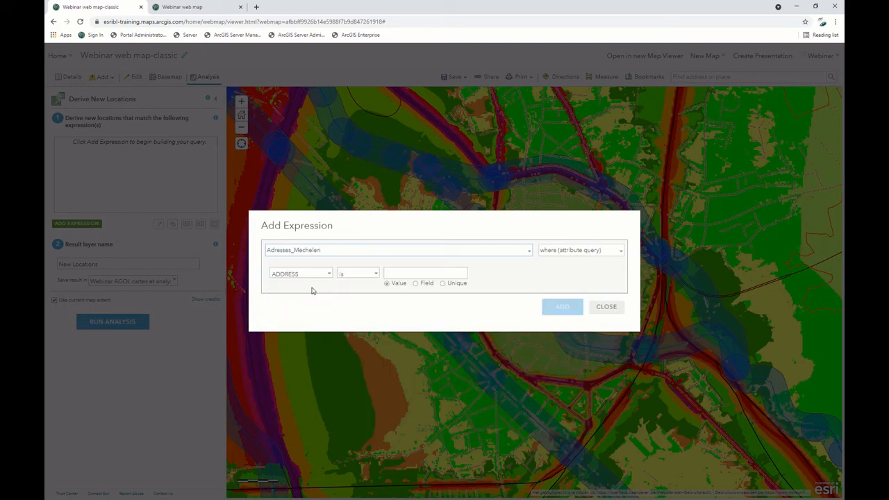
{"action": "left_click", "coordinate": [619, 255]}
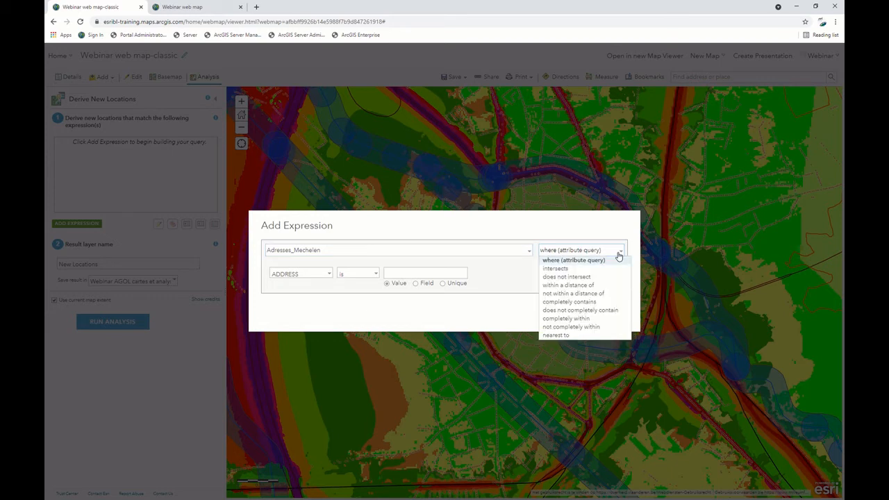
{"action": "left_click", "coordinate": [578, 319]}
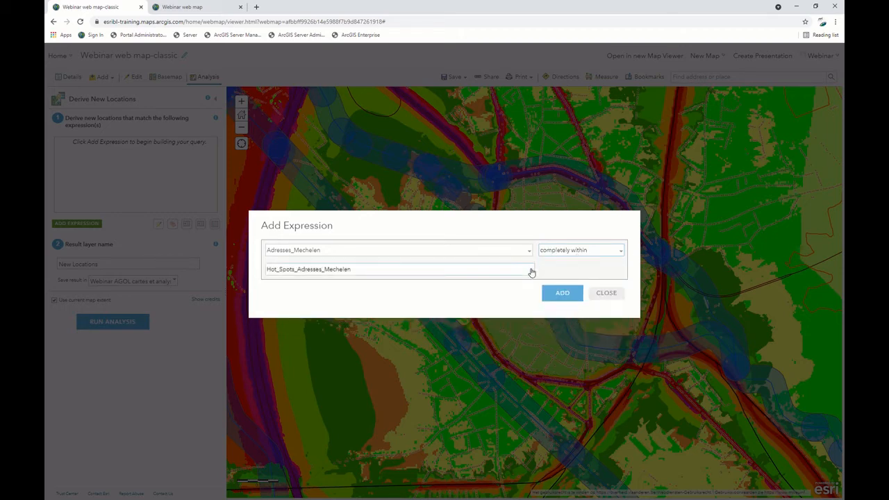
{"action": "left_click", "coordinate": [532, 272]}
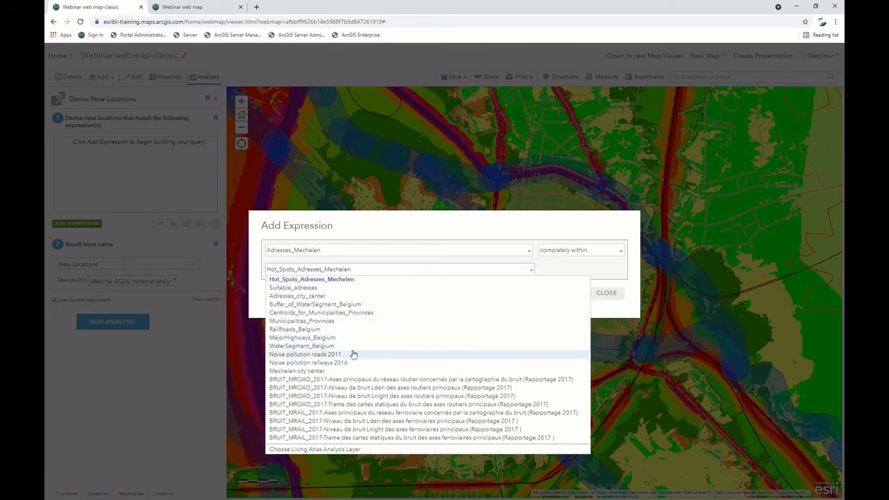
{"action": "left_click", "coordinate": [321, 373]}
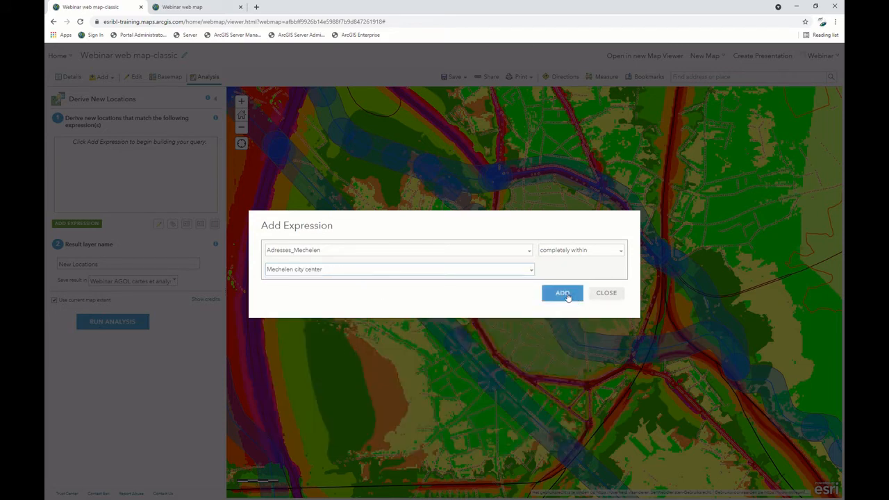
{"action": "left_click", "coordinate": [568, 294]}
Add a second expression requiring Adresses_Mechelen to be completely within Buffer_of_WaterSegment_Belgium.
{"action": "left_click", "coordinate": [97, 223]}
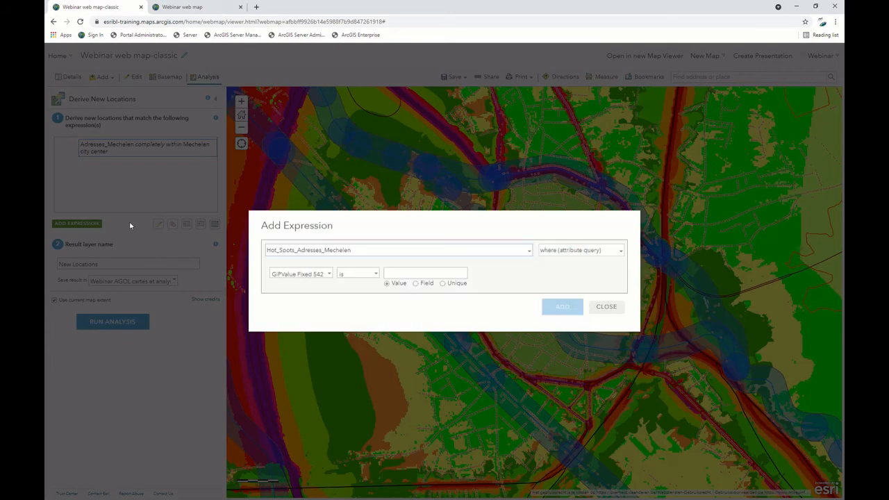
{"action": "left_click", "coordinate": [529, 252]}
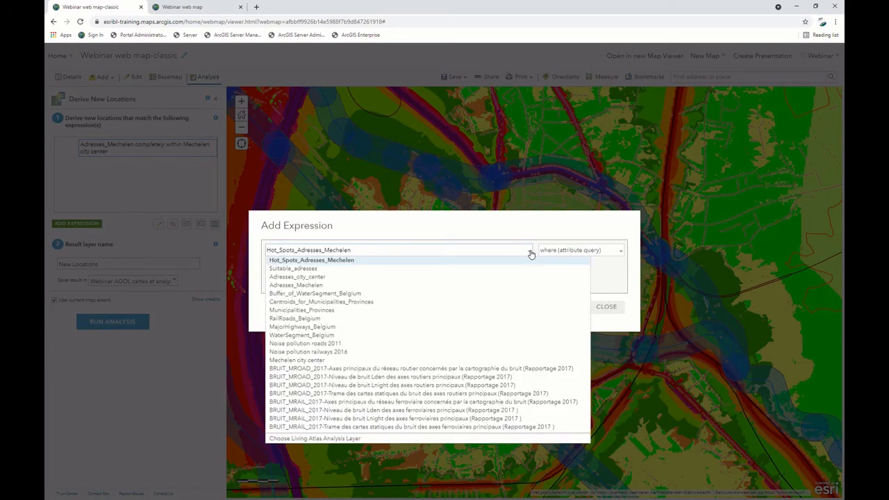
{"action": "left_click", "coordinate": [317, 285]}
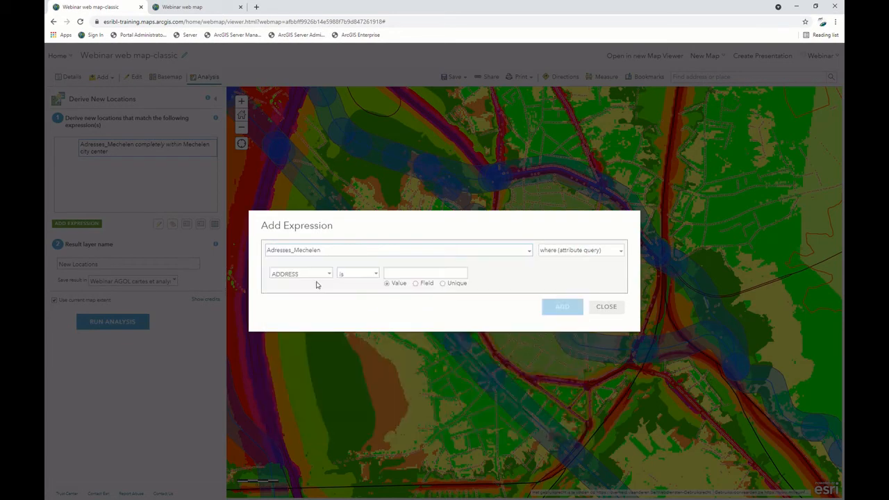
{"action": "left_click", "coordinate": [621, 252]}
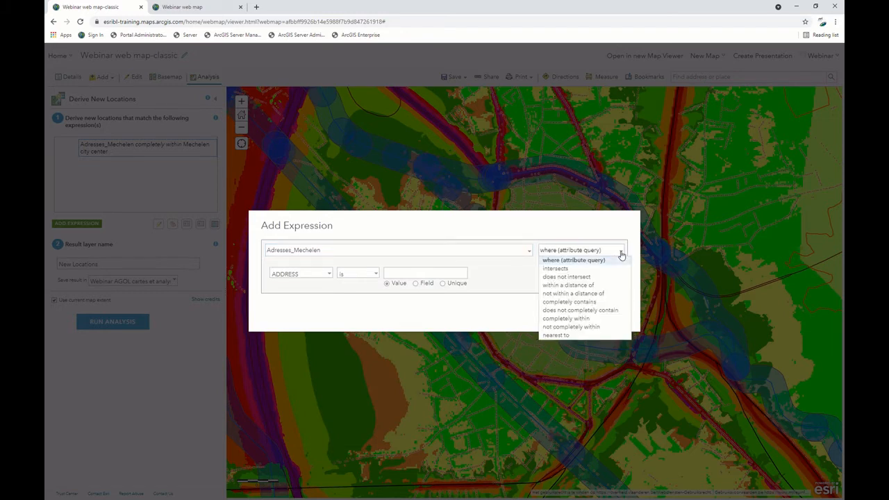
{"action": "left_click", "coordinate": [576, 319]}
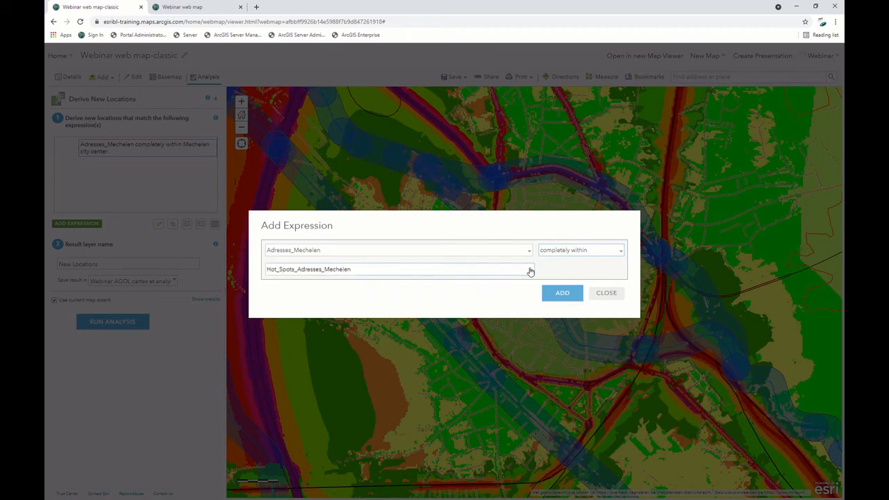
{"action": "left_click", "coordinate": [531, 271]}
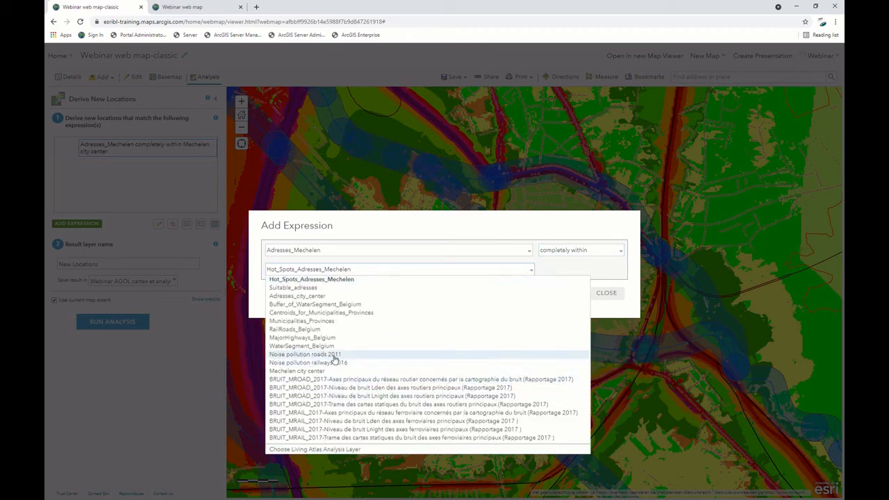
{"action": "left_click", "coordinate": [326, 305]}
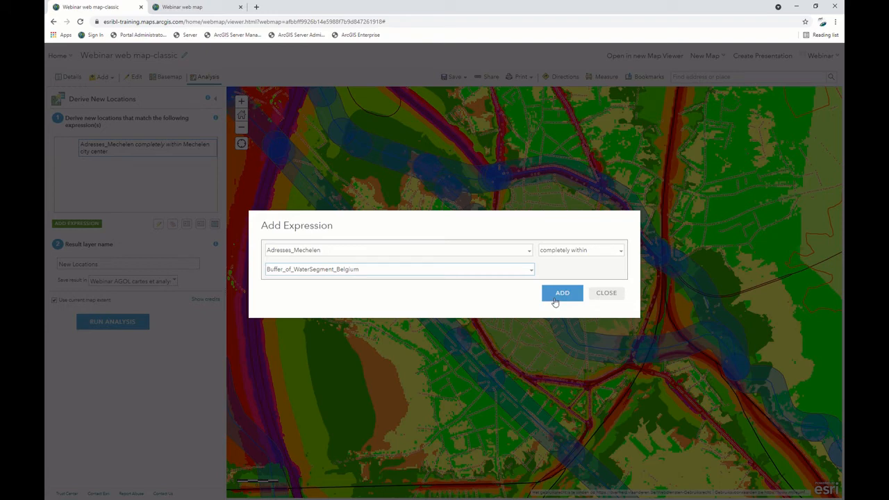
{"action": "left_click", "coordinate": [562, 293]}
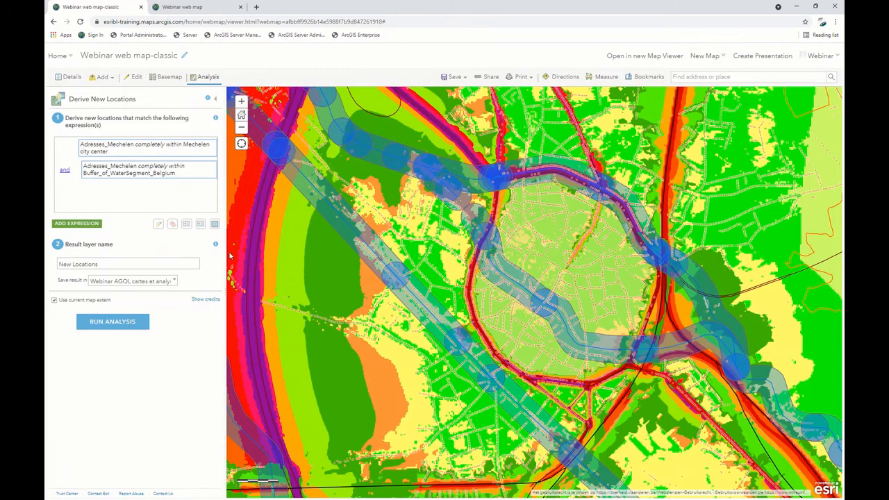
Add a third expression requiring Adresses_Mechelen to be not within a distance of 100 meters from Noise pollution roads 2011.
{"action": "left_click", "coordinate": [83, 226]}
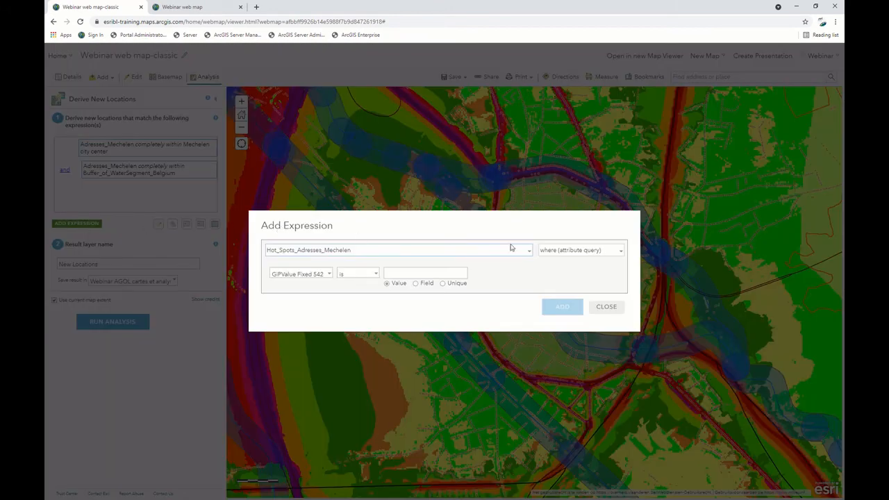
{"action": "left_click", "coordinate": [530, 251]}
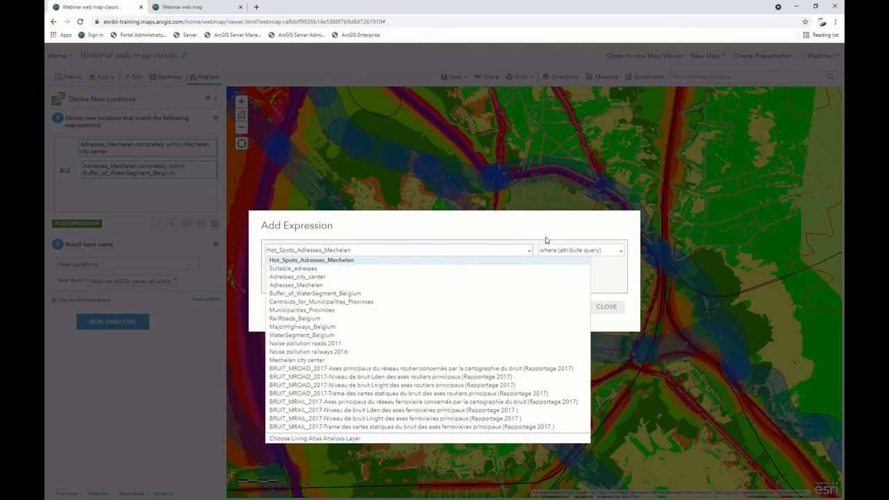
{"action": "left_click", "coordinate": [324, 286]}
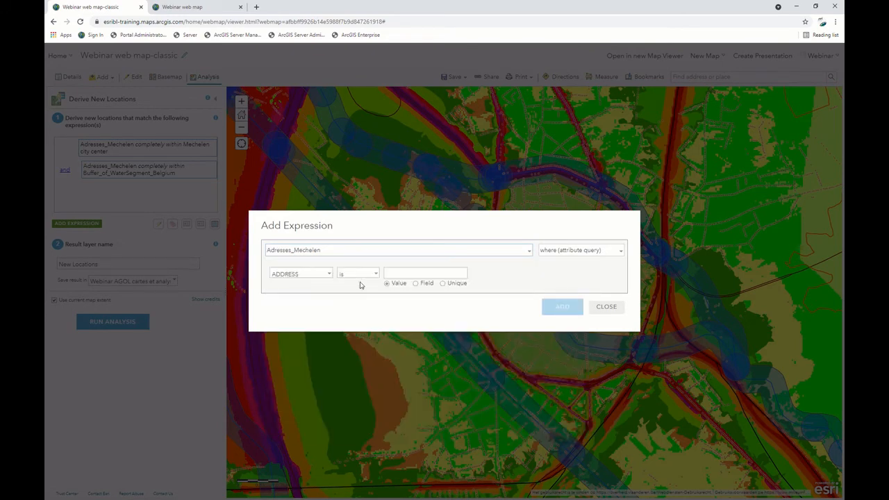
{"action": "left_click", "coordinate": [591, 253]}
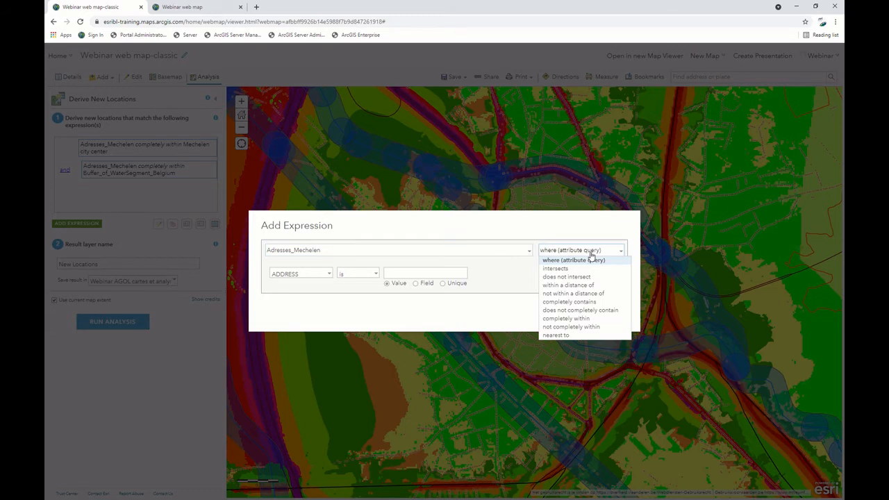
{"action": "left_click", "coordinate": [573, 293]}
{"action": "left_click", "coordinate": [287, 268]}
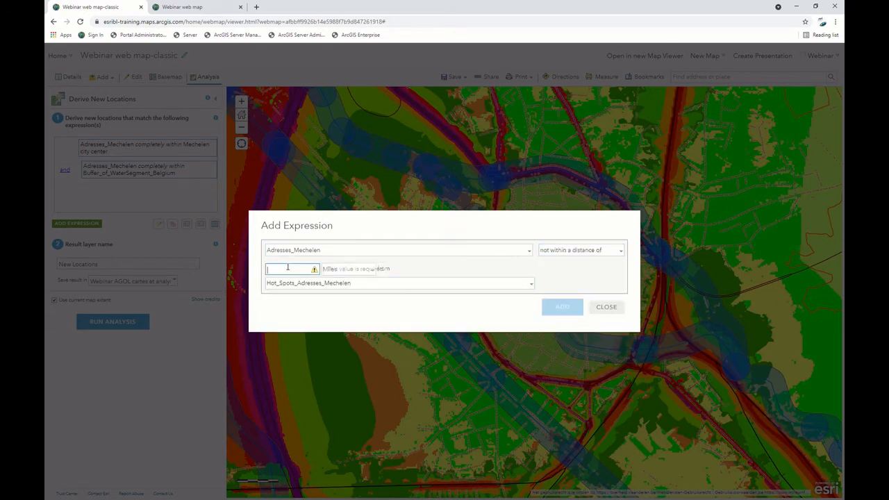
{"action": "type", "text": "100"}
{"action": "left_click", "coordinate": [341, 271]}
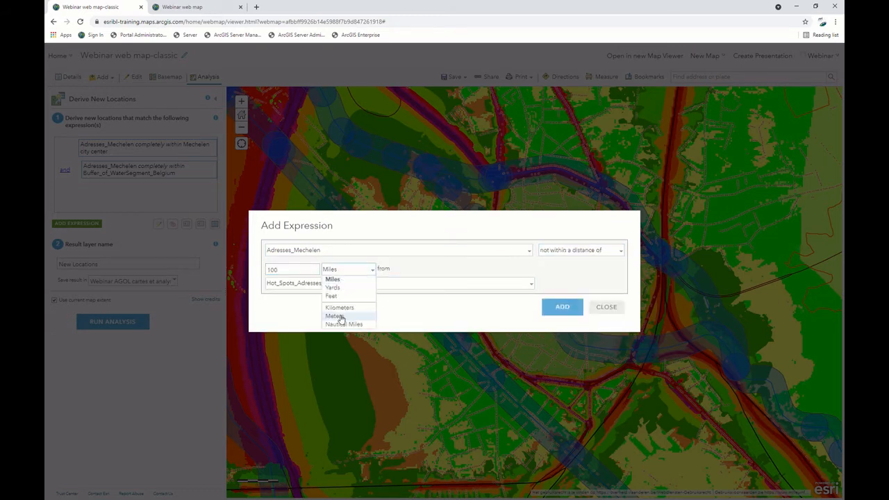
{"action": "left_click", "coordinate": [336, 316]}
{"action": "left_click", "coordinate": [425, 285]}
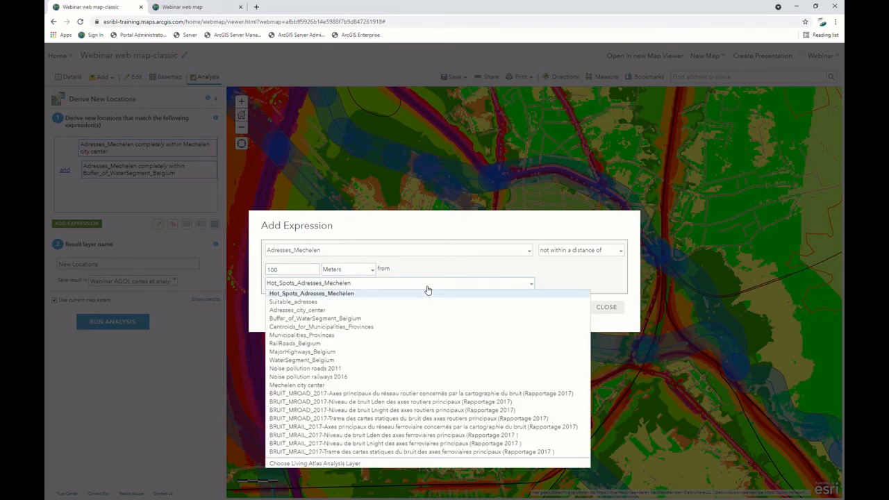
{"action": "left_click", "coordinate": [335, 370]}
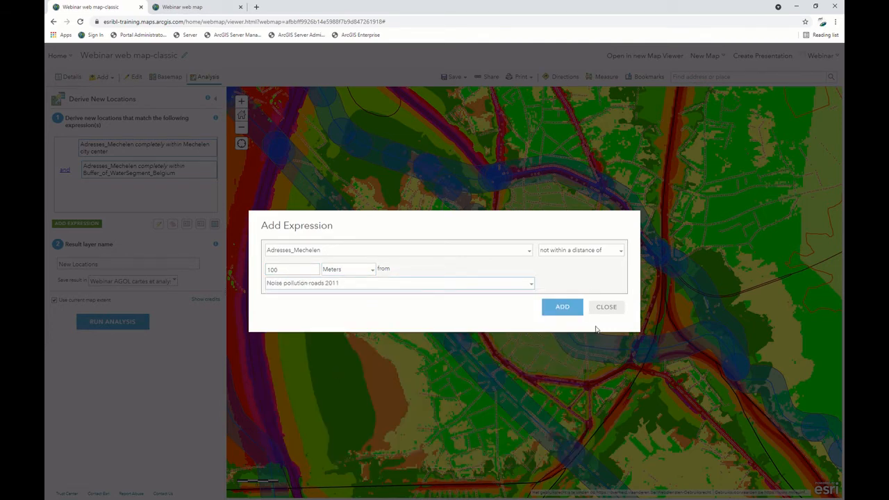
{"action": "left_click", "coordinate": [563, 307]}
Add a fourth expression requiring Adresses_Mechelen to be not within a distance of 100 meters from Noise pollution railways 2016.
{"action": "left_click", "coordinate": [78, 223]}
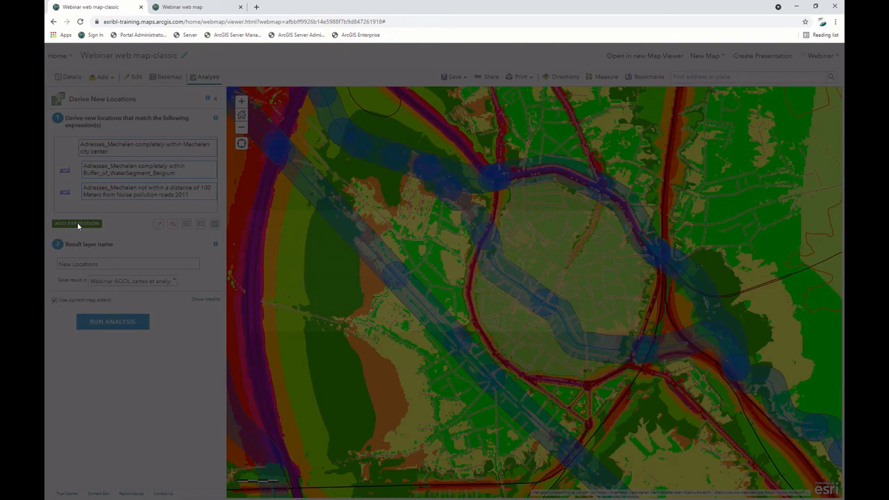
{"action": "left_click", "coordinate": [344, 250]}
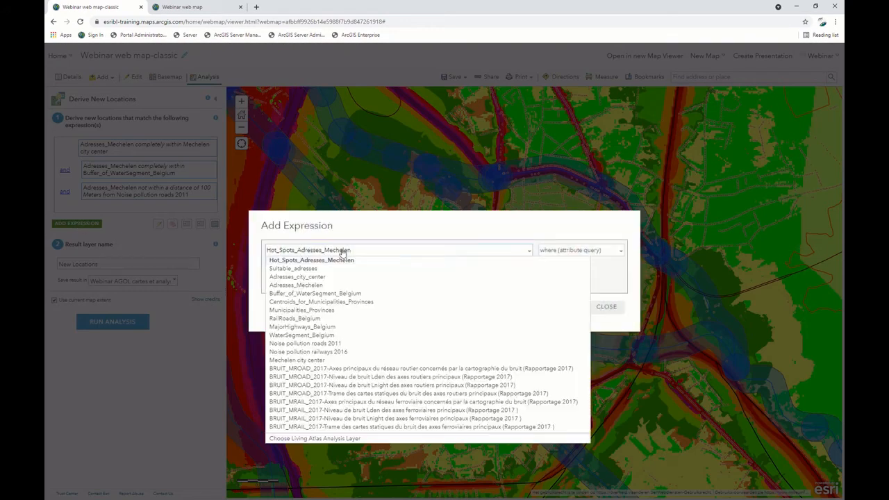
{"action": "left_click", "coordinate": [325, 285]}
{"action": "left_click", "coordinate": [596, 251]}
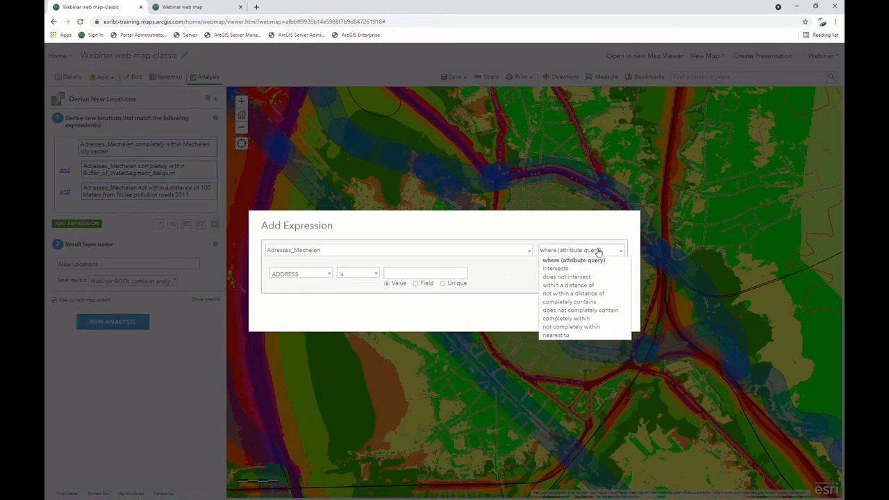
{"action": "left_click", "coordinate": [587, 293]}
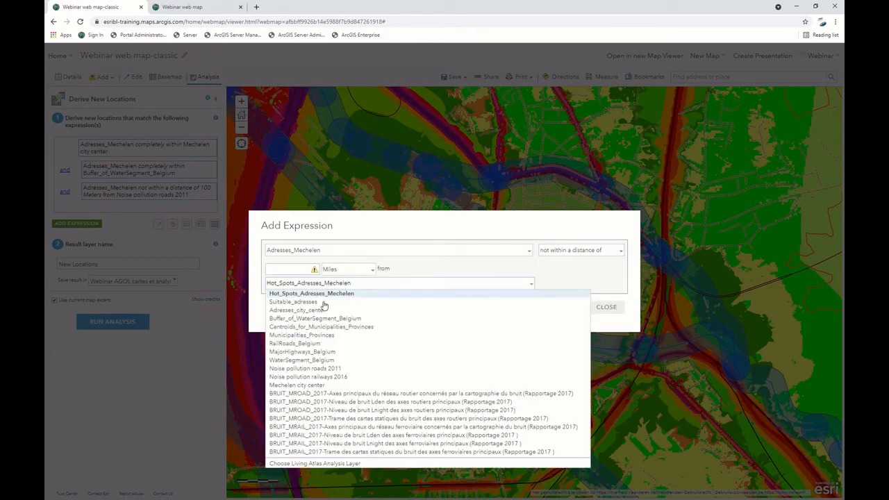
{"action": "left_click", "coordinate": [318, 286]}
{"action": "left_click", "coordinate": [338, 375]}
{"action": "left_click", "coordinate": [291, 270]}
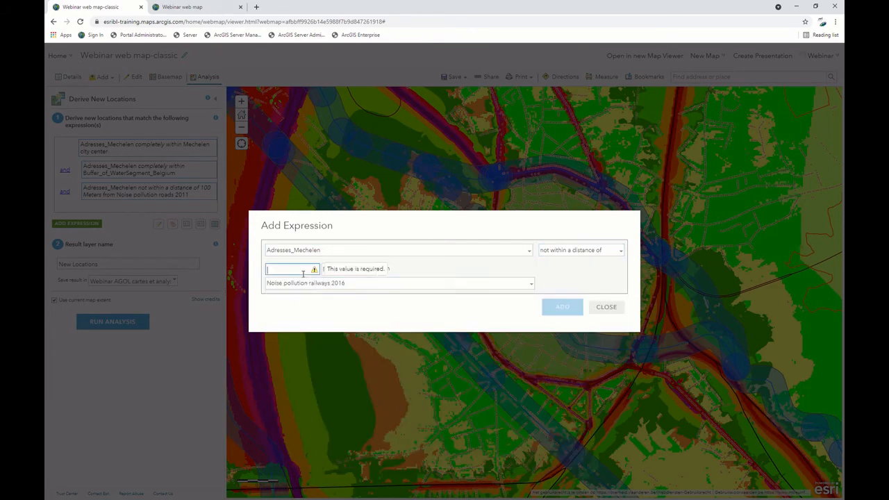
{"action": "type", "text": "100"}
{"action": "left_click", "coordinate": [344, 271]}
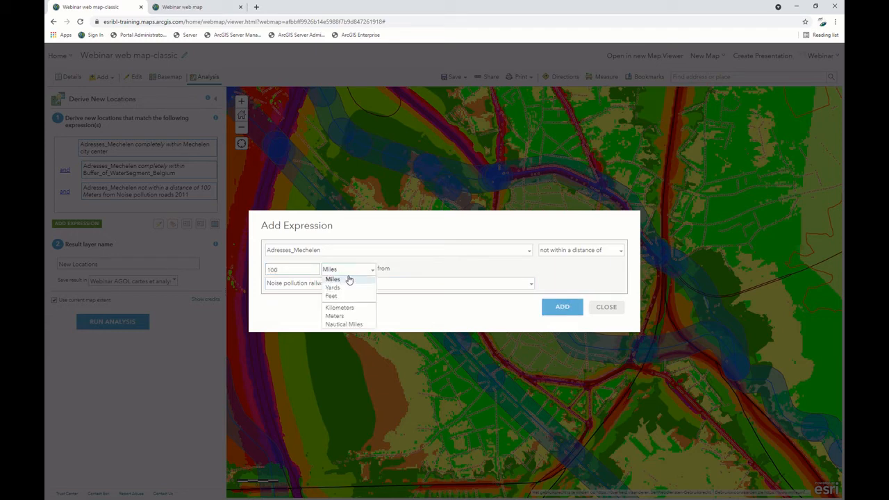
{"action": "left_click", "coordinate": [347, 316]}
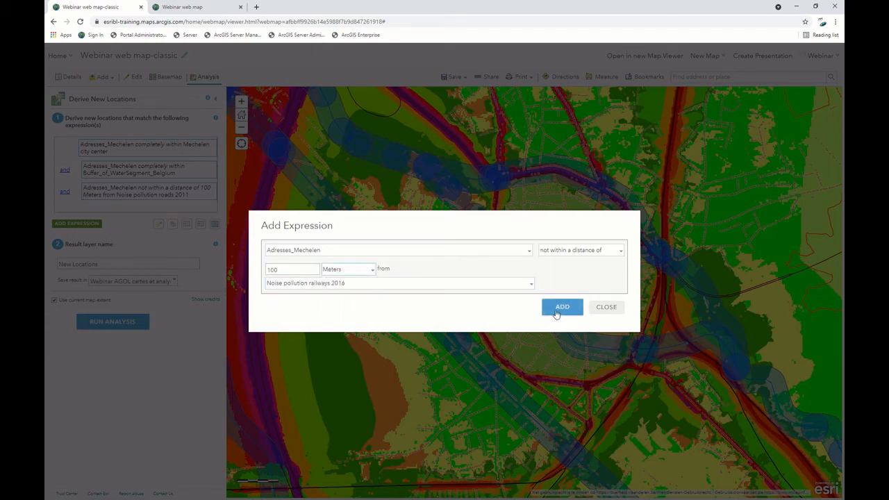
{"action": "left_click", "coordinate": [557, 308]}
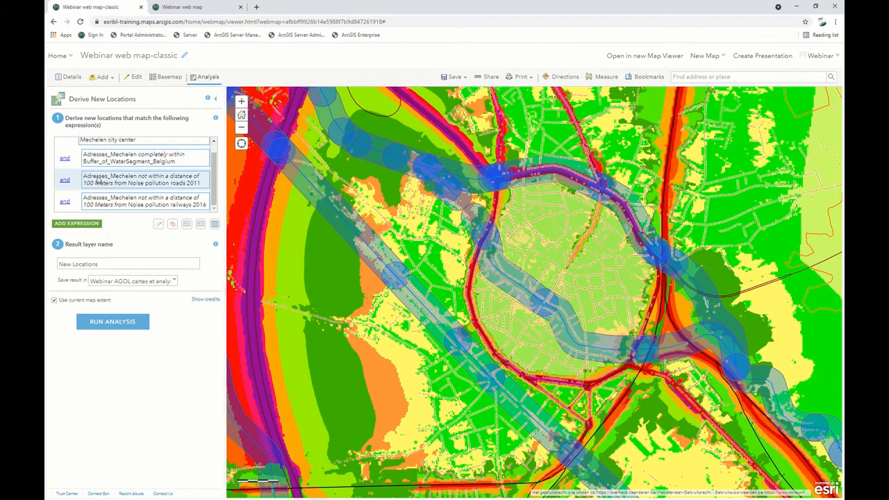
Review the expression list, name the result layer "Adresses sympa pour vivre", and keep Webinar AGOL cartes et analyses as its save folder.
{"action": "left_click", "coordinate": [65, 191]}
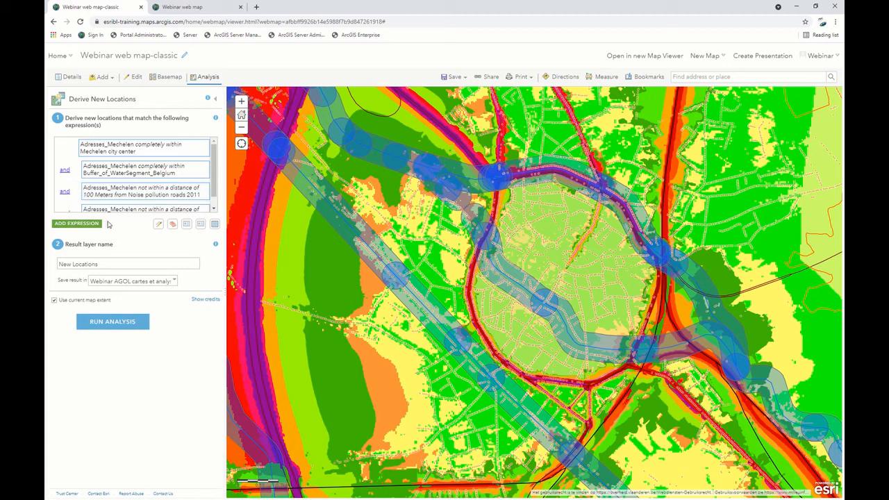
{"action": "left_click_drag", "start_coordinate": [150, 266], "coordinate": [45, 263]}
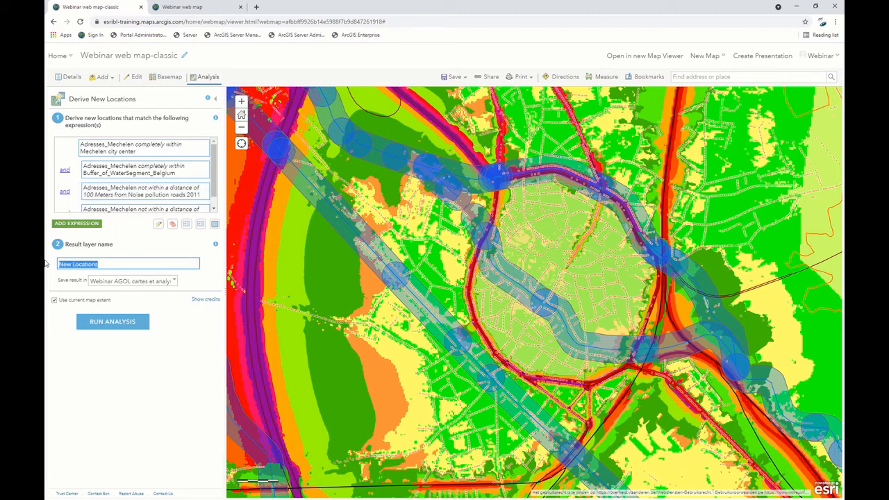
{"action": "type", "text": "Ad"}
{"action": "type", "text": "resses ym"}
{"action": "type", "text": "s"}
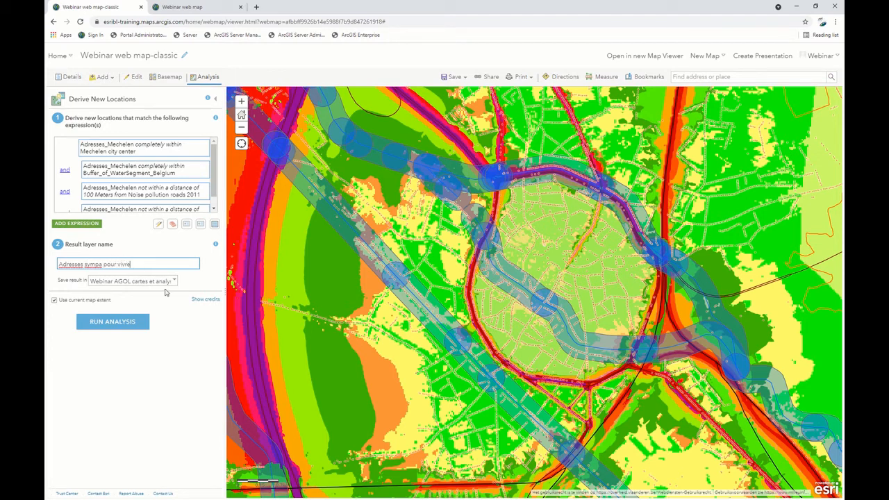
{"action": "left_click", "coordinate": [174, 281]}
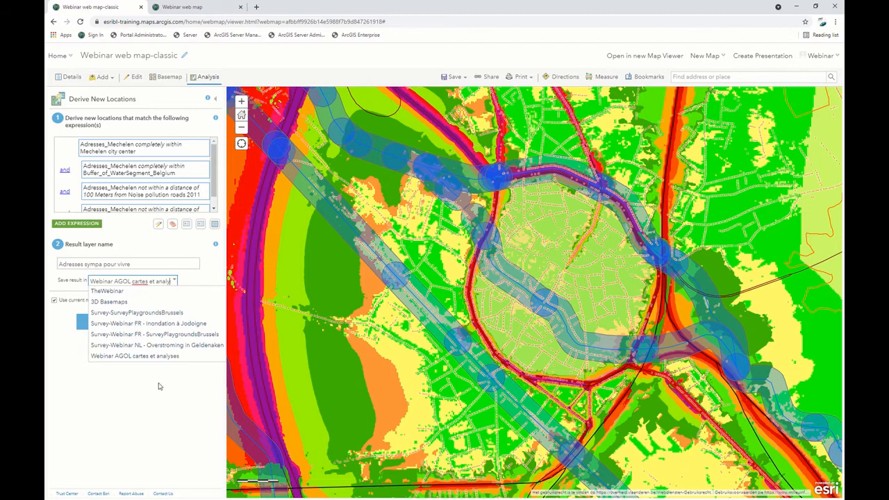
{"action": "left_click", "coordinate": [116, 409]}
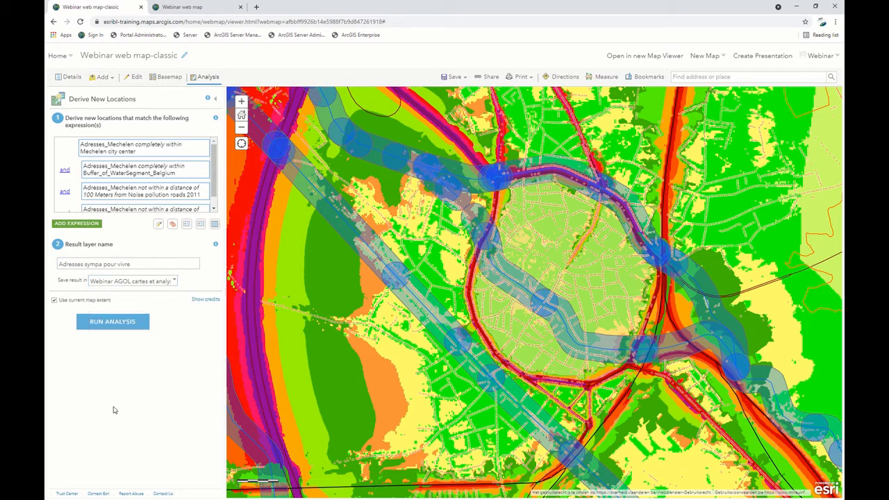
Check the credit usage report for the Derive New Locations analysis, pointing out the records and credits required, and close it.
{"action": "left_click", "coordinate": [207, 299]}
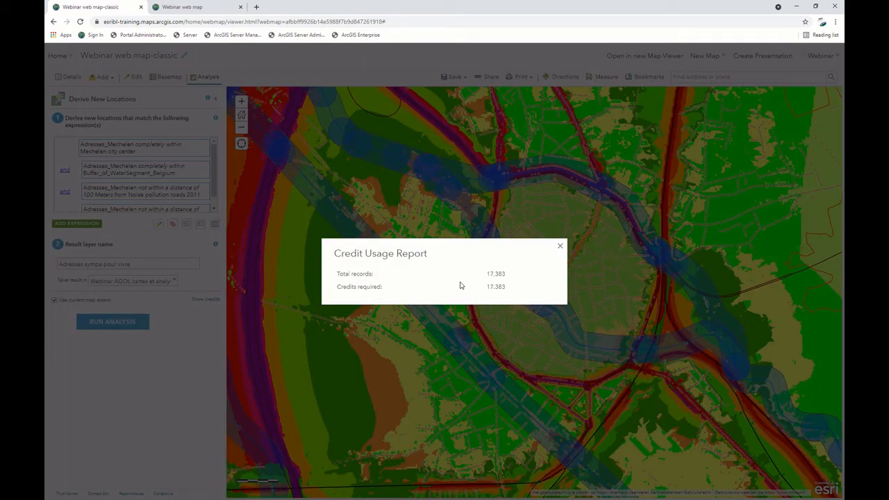
{"action": "double_click", "coordinate": [489, 278]}
{"action": "triple_click", "coordinate": [472, 288]}
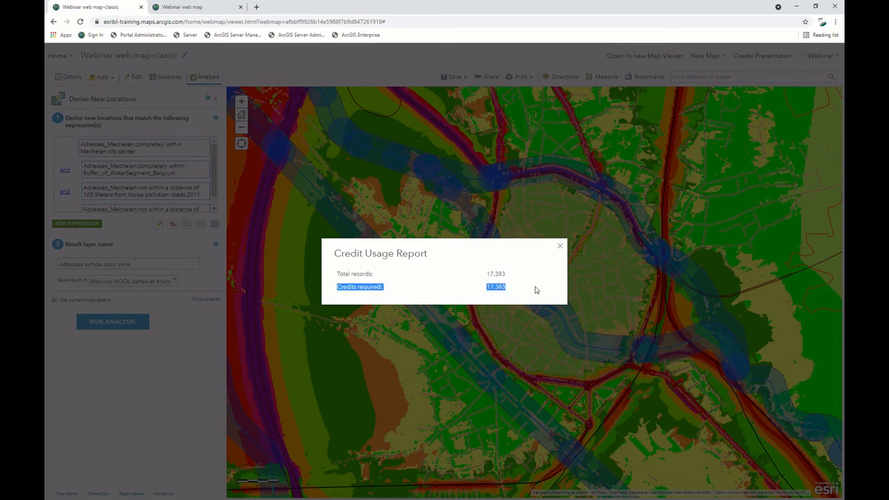
{"action": "left_click", "coordinate": [561, 247]}
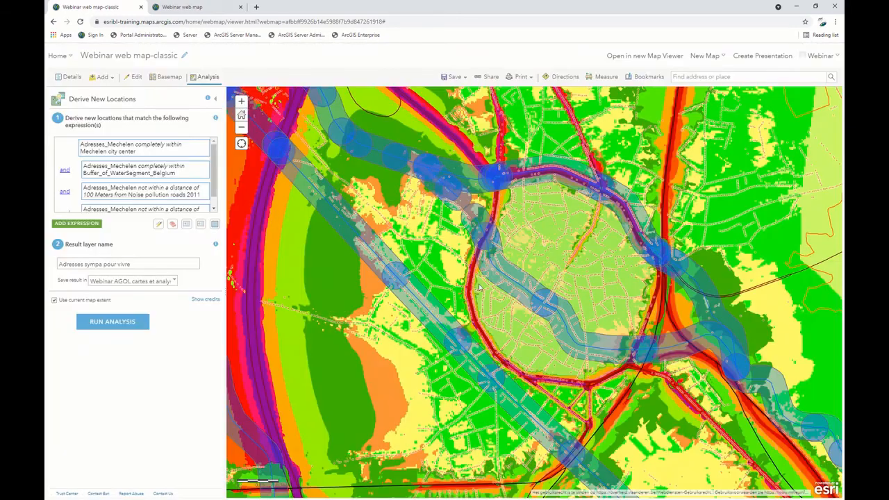
Leave Derive New Locations without running it and show the Suitable adresses layer on the map, examining its points around the city center.
{"action": "left_click", "coordinate": [215, 99]}
{"action": "left_click", "coordinate": [69, 77]}
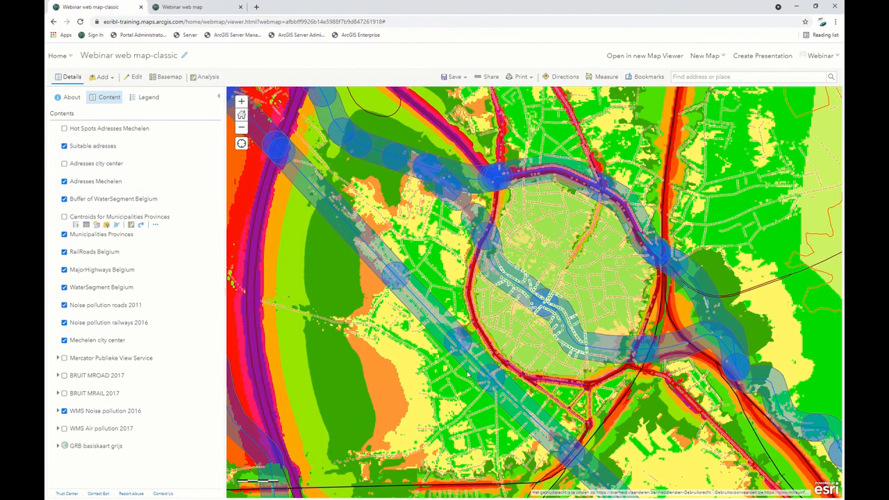
{"action": "scroll", "coordinate": [568, 334], "scroll_direction": "up", "scroll_amount": 1}
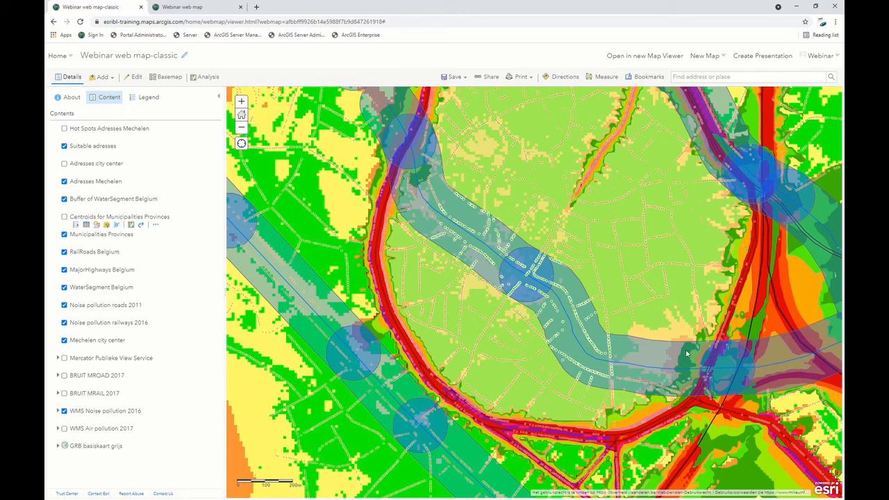
{"action": "scroll", "coordinate": [685, 355], "scroll_direction": "down", "scroll_amount": 1}
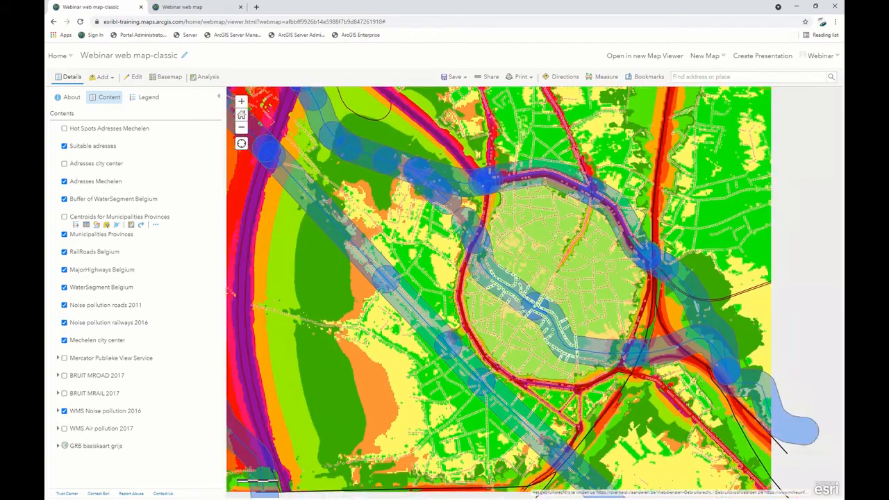
{"action": "scroll", "coordinate": [563, 312], "scroll_direction": "down", "scroll_amount": 1}
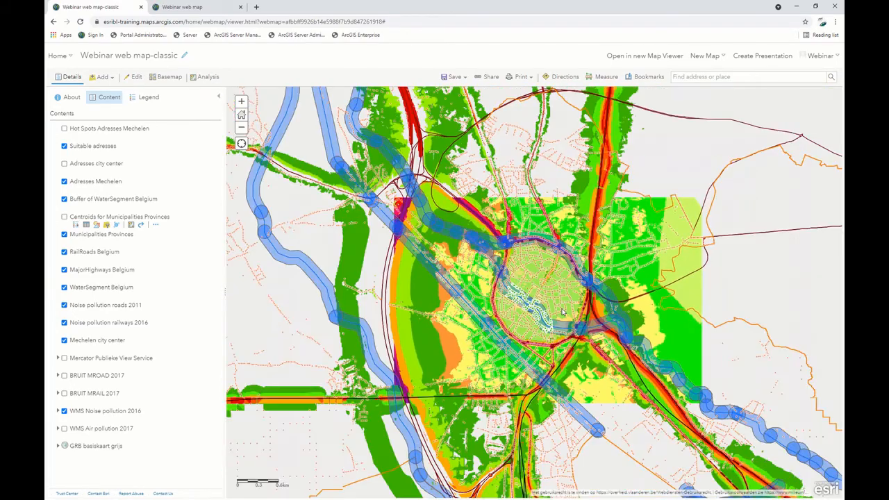
{"action": "scroll", "coordinate": [563, 312], "scroll_direction": "up", "scroll_amount": 1}
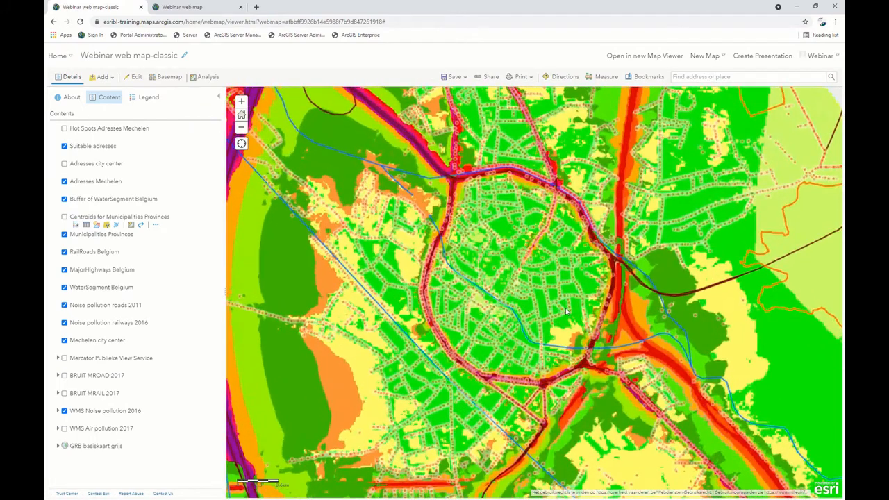
Browse the Manage Data, Use Proximity, Data Enrichment and Find Locations analysis tools, and read the Create Drive-Time Areas description.
{"action": "left_click", "coordinate": [205, 77]}
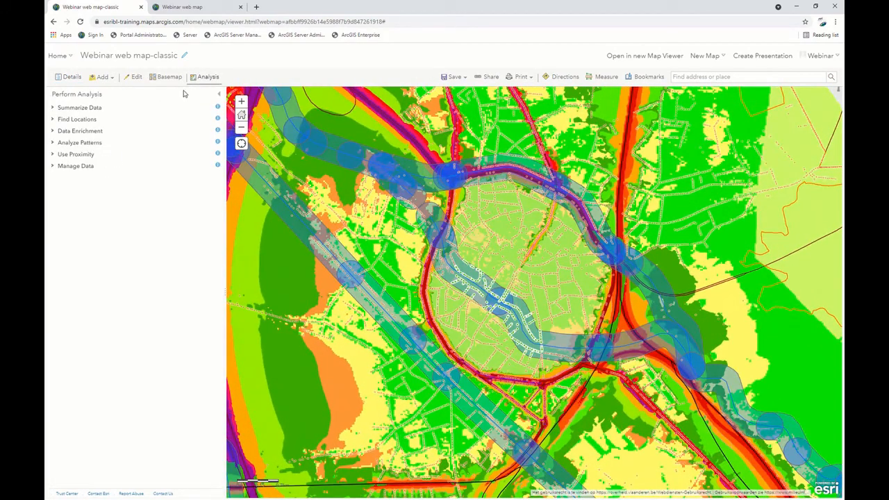
{"action": "left_click", "coordinate": [54, 167]}
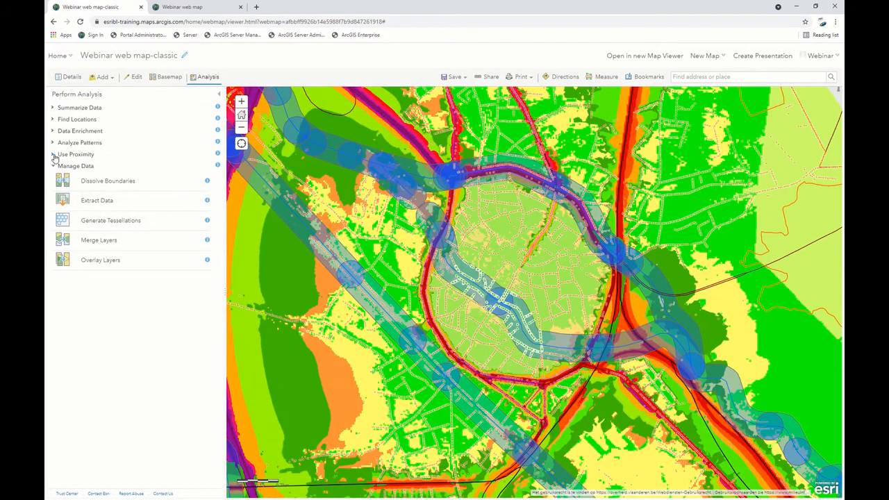
{"action": "left_click", "coordinate": [54, 155]}
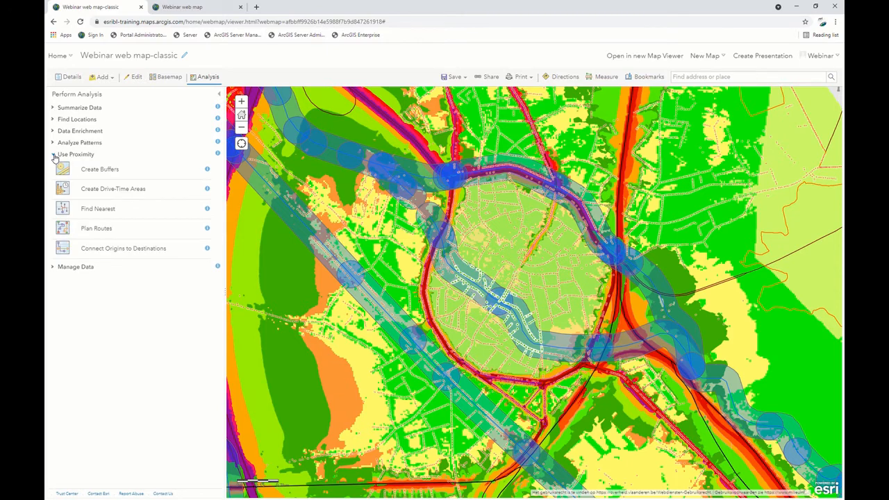
{"action": "left_click", "coordinate": [208, 189]}
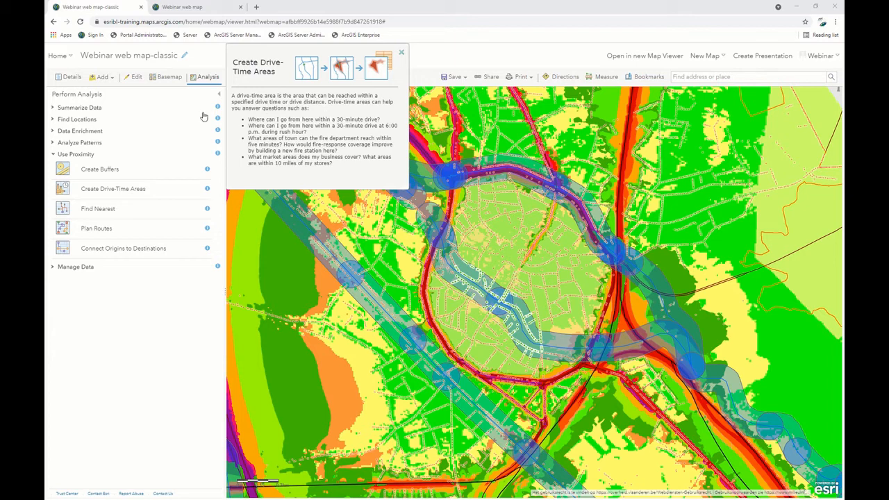
{"action": "left_click", "coordinate": [61, 132]}
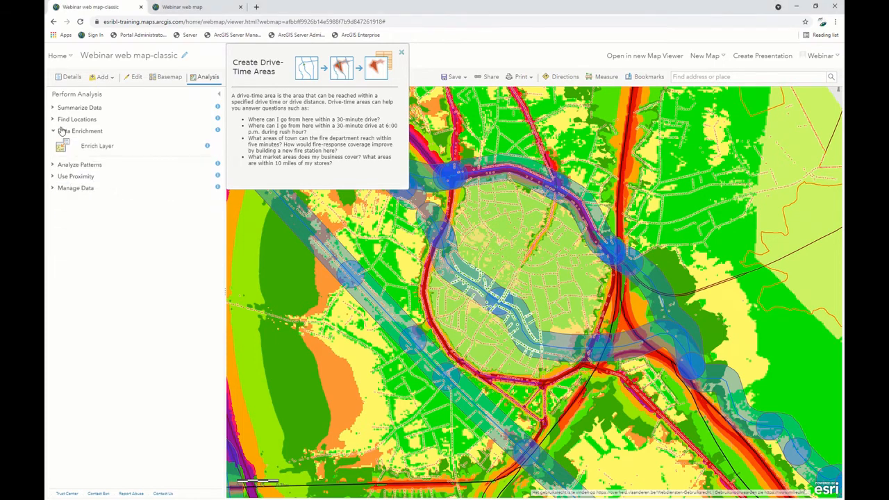
{"action": "left_click", "coordinate": [62, 120]}
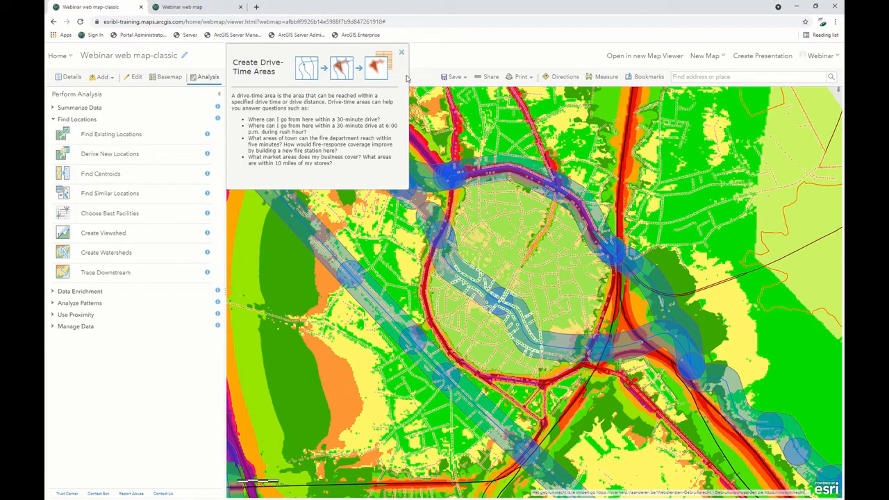
Close the tool description, swap the Suitable adresses layer for Hot Spots Adresses Mechelen, and examine the hot spot pattern across Mechelen.
{"action": "left_click", "coordinate": [402, 54]}
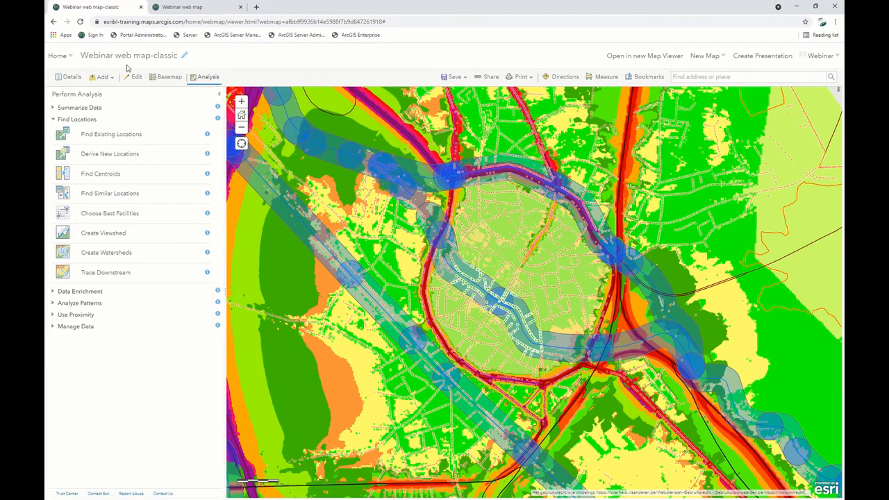
{"action": "left_click", "coordinate": [221, 96]}
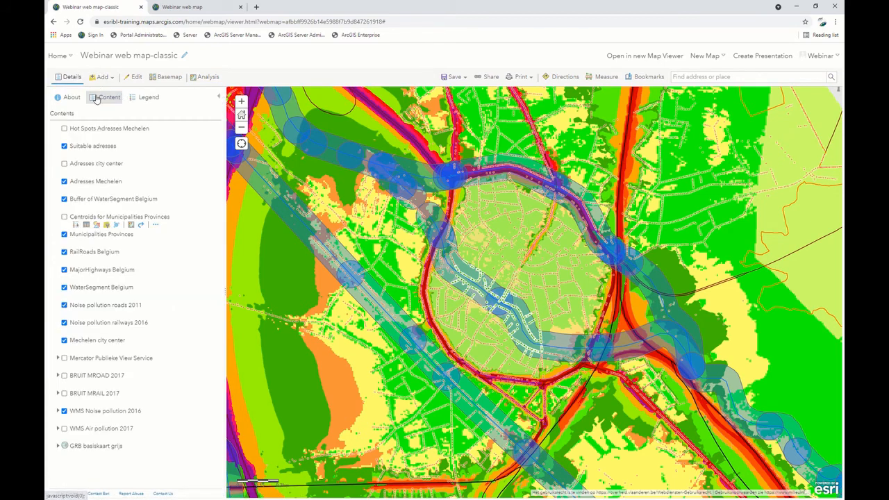
{"action": "left_click", "coordinate": [64, 146]}
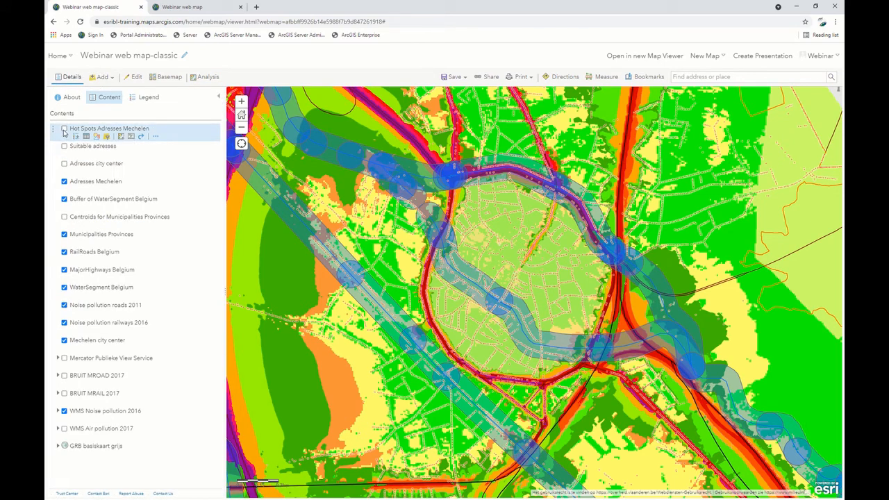
{"action": "left_click", "coordinate": [64, 129]}
{"action": "scroll", "coordinate": [505, 171], "scroll_direction": "down", "scroll_amount": 2}
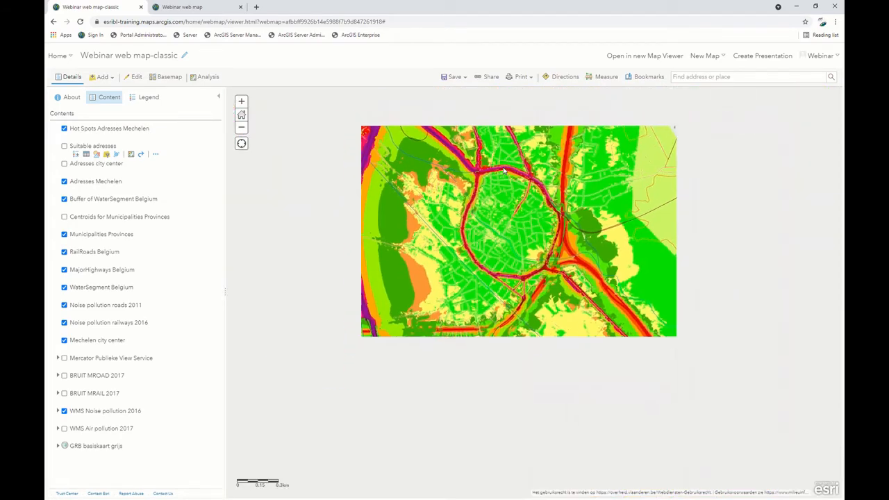
{"action": "scroll", "coordinate": [497, 171], "scroll_direction": "up", "scroll_amount": 2}
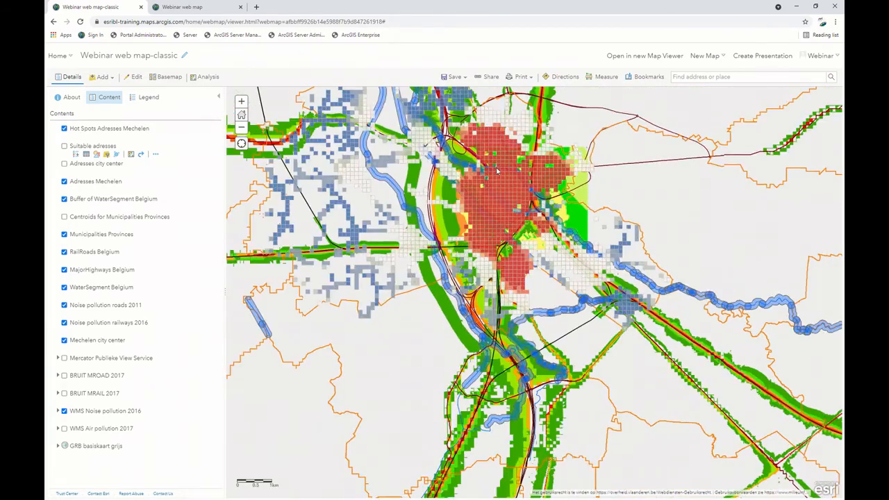
{"action": "left_click_drag", "start_coordinate": [498, 171], "coordinate": [490, 269]}
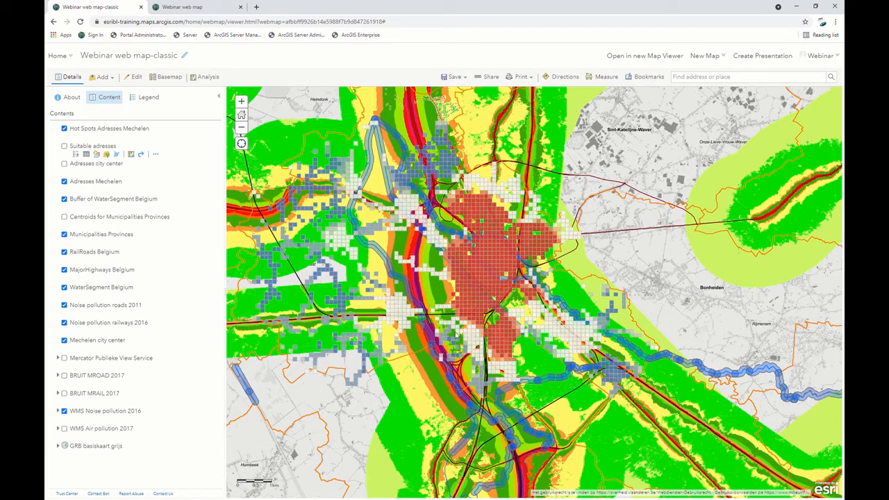
{"action": "scroll", "coordinate": [384, 267], "scroll_direction": "up", "scroll_amount": 2}
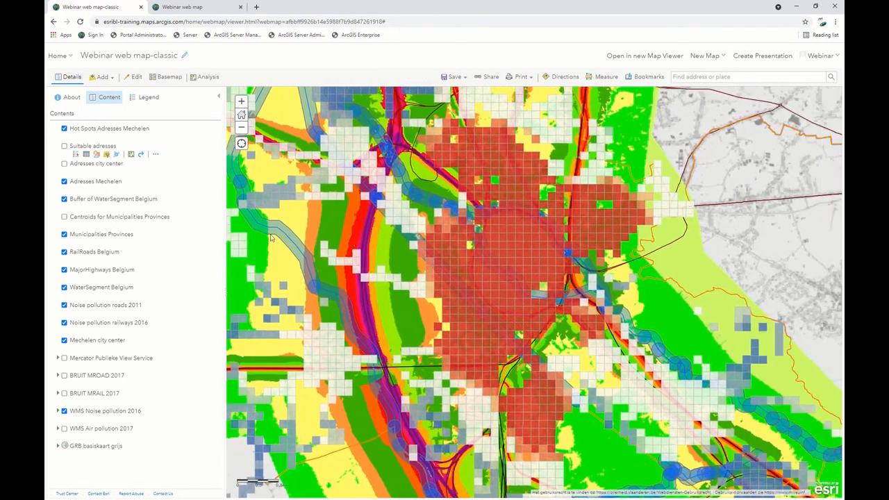
Hide Hot Spots Adresses Mechelen and WMS Noise pollution 2016, and show the Suitable adresses layer around the city center.
{"action": "left_click", "coordinate": [64, 128]}
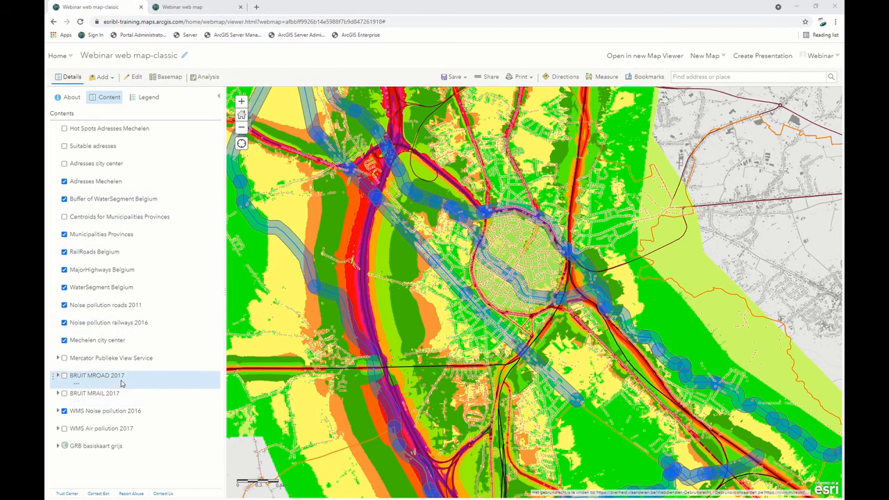
{"action": "left_click", "coordinate": [64, 411]}
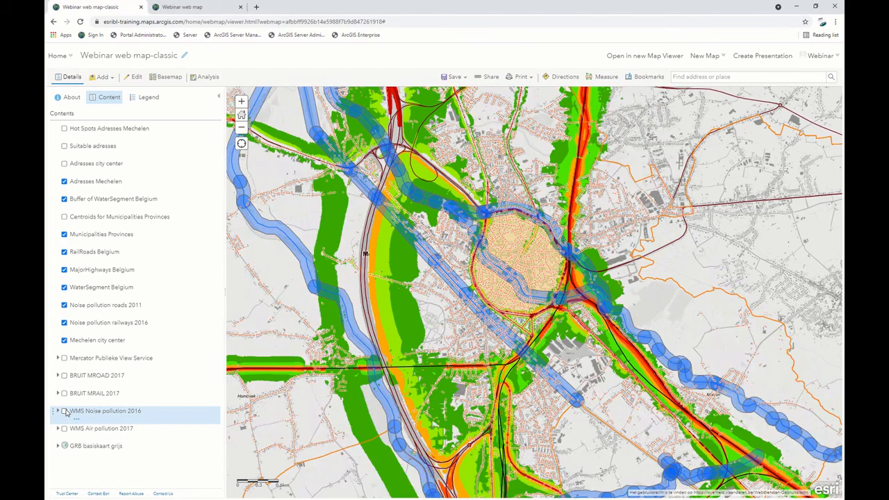
{"action": "left_click", "coordinate": [64, 147]}
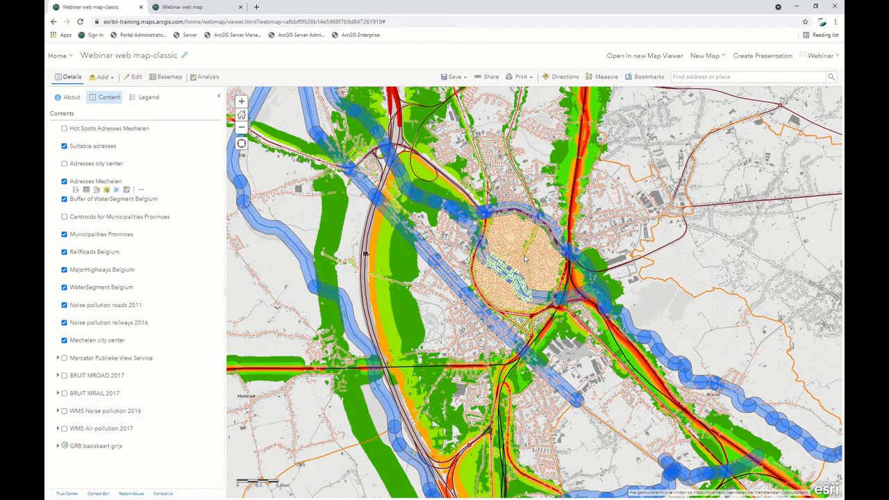
{"action": "left_click_drag", "start_coordinate": [522, 260], "coordinate": [510, 278]}
{"action": "scroll", "coordinate": [510, 279], "scroll_direction": "up", "scroll_amount": 2}
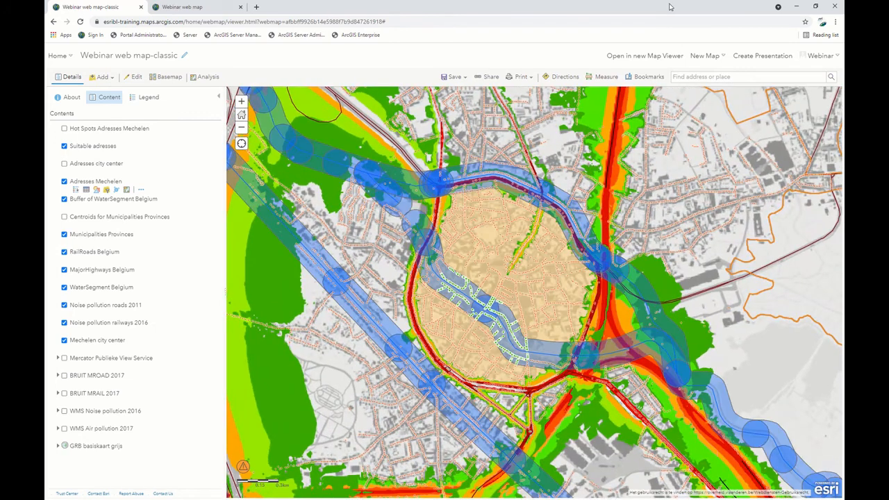
Try generating a printable page of the map with its legend, and return to the classic web map.
{"action": "left_click", "coordinate": [521, 77]}
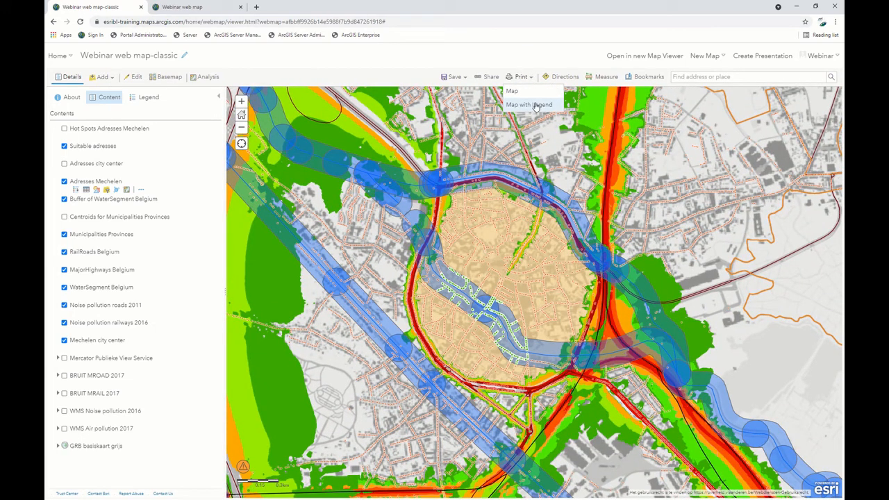
{"action": "left_click", "coordinate": [534, 105]}
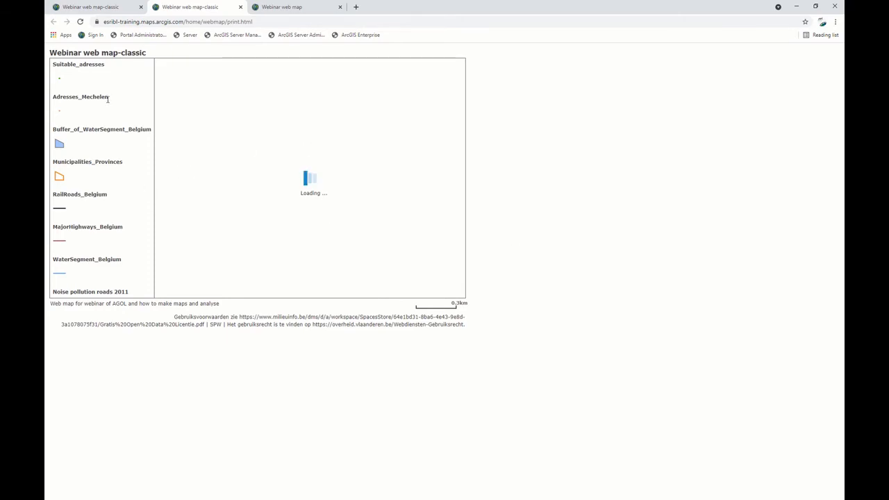
{"action": "left_click", "coordinate": [91, 7]}
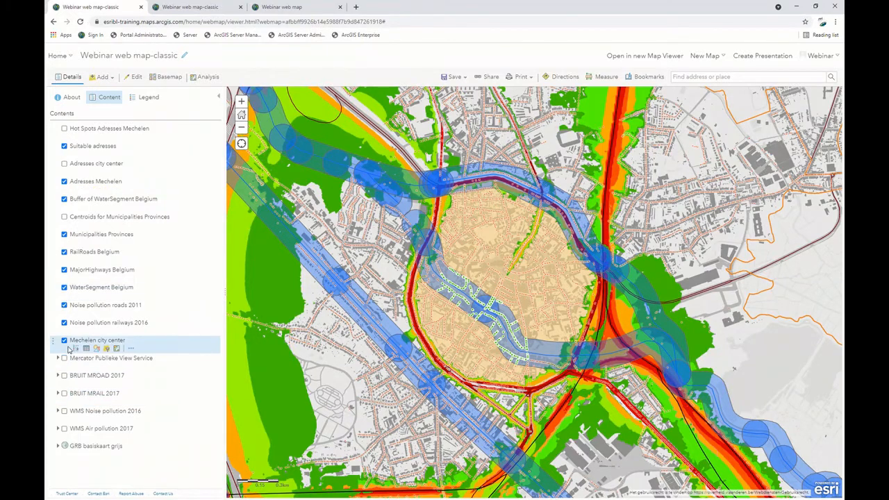
Hide the Noise pollution railways 2016 and Noise pollution roads 2011 layers, and generate a printable map with legend.
{"action": "left_click", "coordinate": [64, 323]}
{"action": "left_click", "coordinate": [64, 305]}
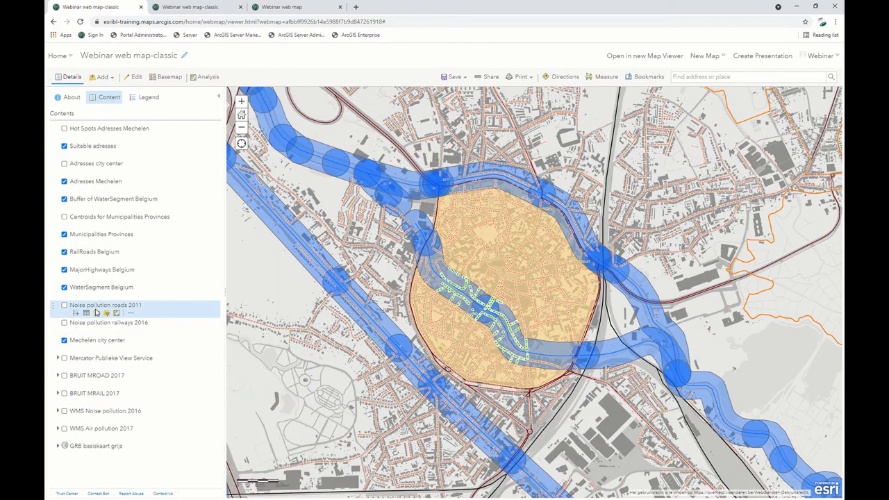
{"action": "left_click", "coordinate": [521, 76]}
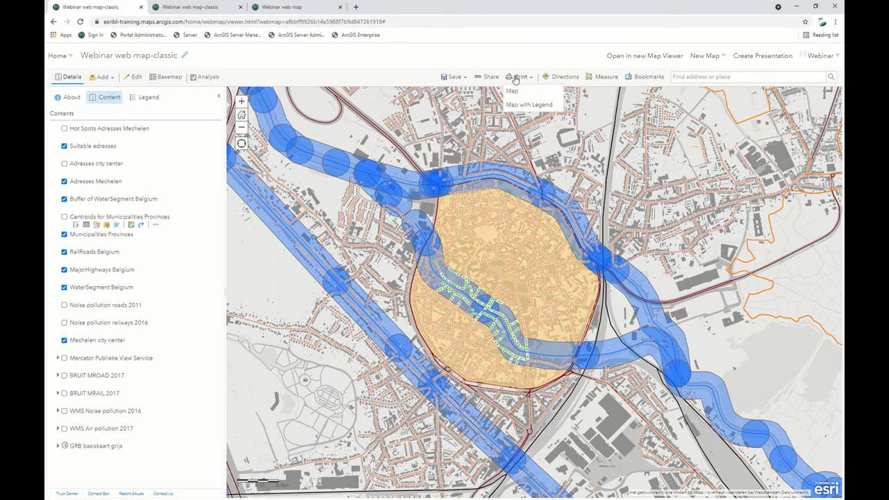
{"action": "left_click", "coordinate": [528, 103]}
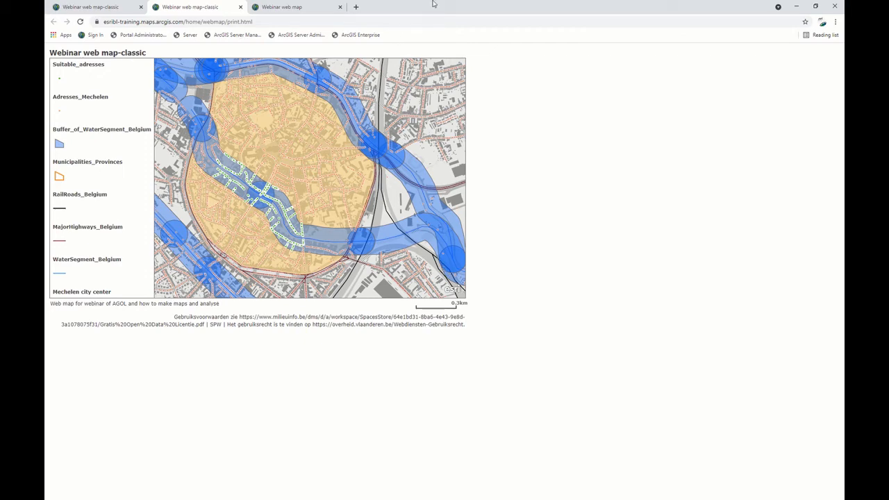
Switch to the Webinar web map in the new Map Viewer and close the settings pane for CRAB_adresses_Mechelen.
{"action": "left_click", "coordinate": [269, 6]}
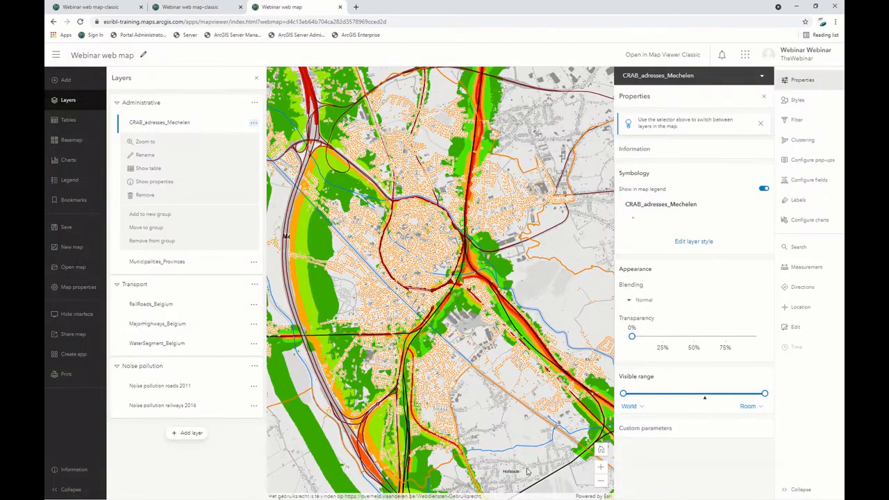
{"action": "left_click", "coordinate": [797, 101]}
{"action": "left_click", "coordinate": [803, 142]}
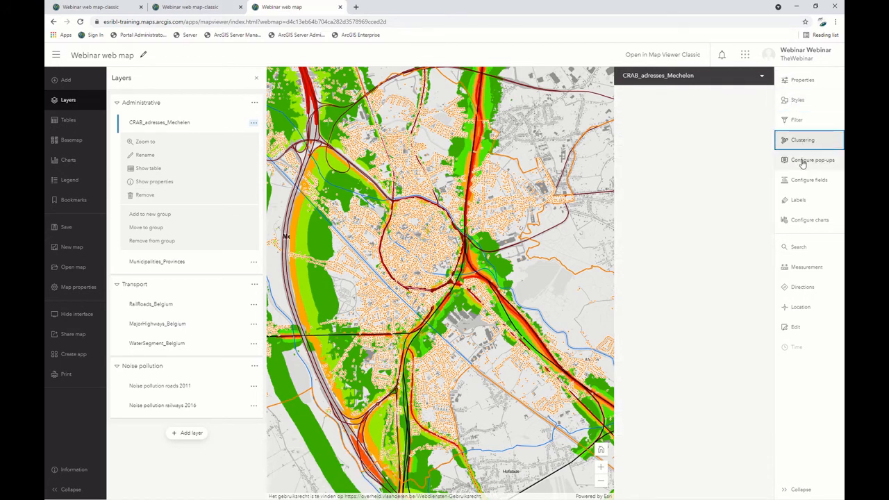
{"action": "left_click", "coordinate": [765, 96]}
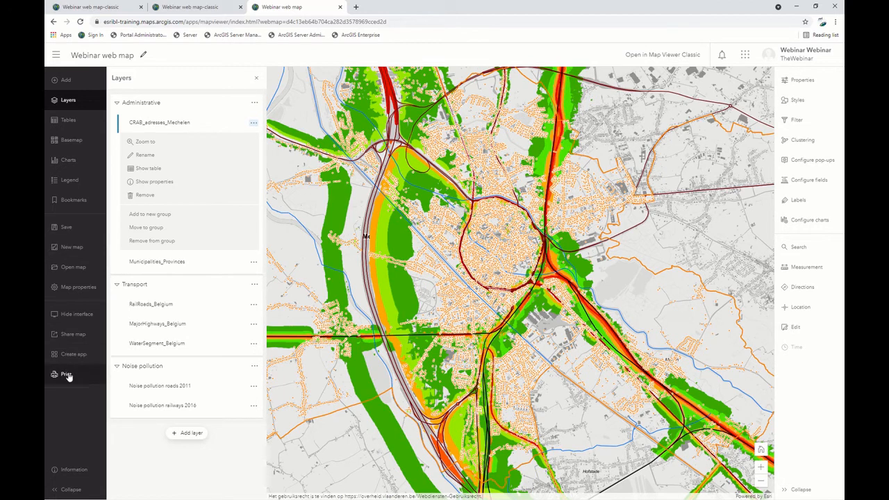
Add the Suitable_adresses layer from My Content to the map and bring its points in the city center into view.
{"action": "left_click", "coordinate": [65, 80]}
{"action": "left_click", "coordinate": [133, 79]}
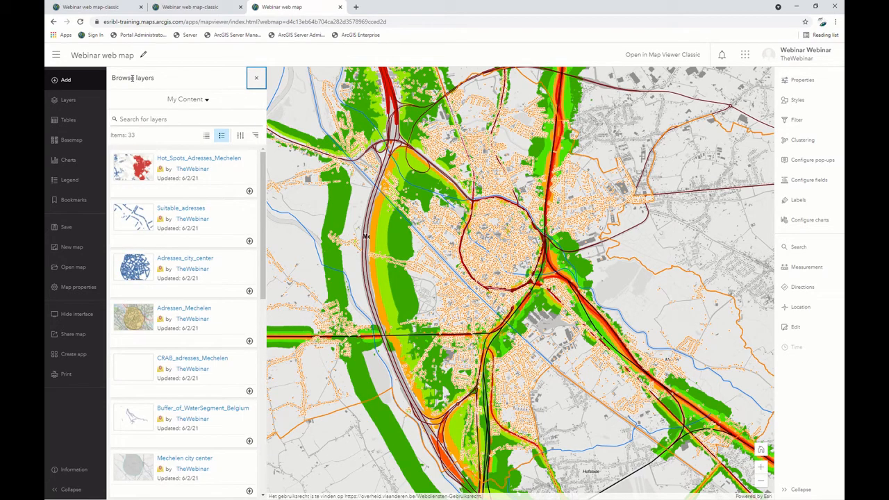
{"action": "left_click", "coordinate": [250, 241]}
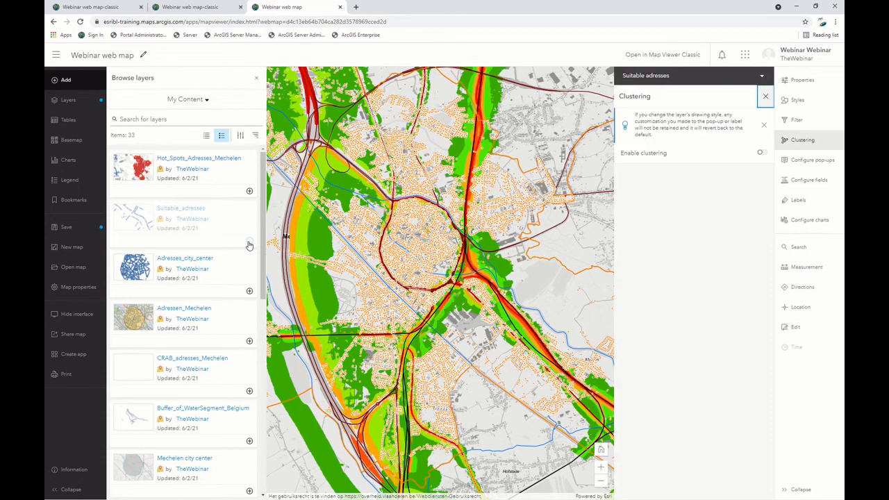
{"action": "scroll", "coordinate": [421, 263], "scroll_direction": "up", "scroll_amount": 4}
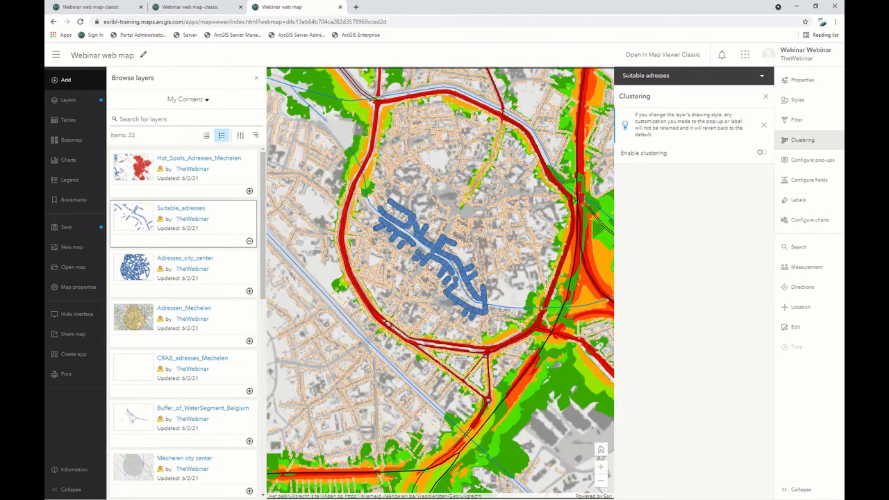
{"action": "left_click_drag", "start_coordinate": [431, 263], "coordinate": [417, 288]}
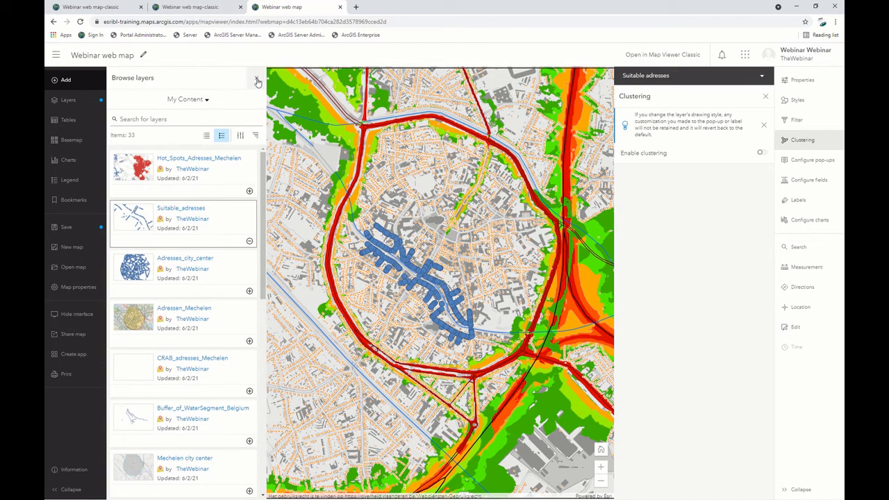
Set up the print layout with the title "Webinar web map_AT", A4 landscape page setup and PDF file format.
{"action": "left_click", "coordinate": [66, 375]}
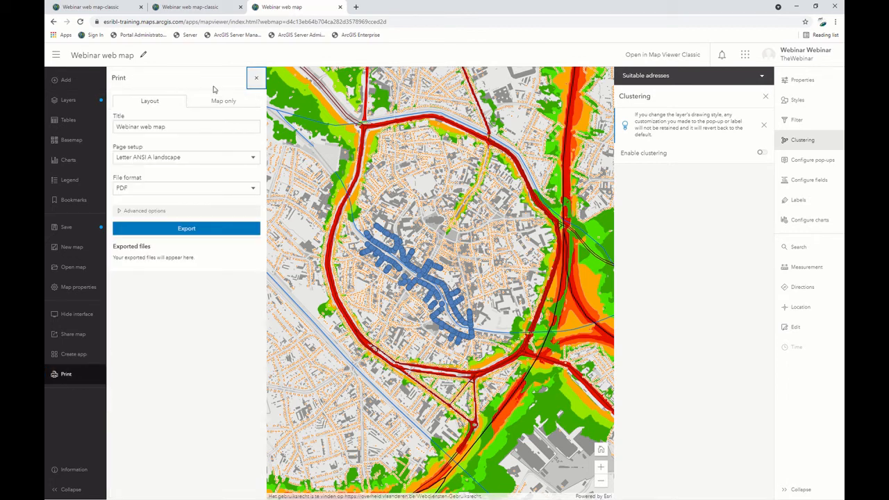
{"action": "left_click", "coordinate": [189, 126]}
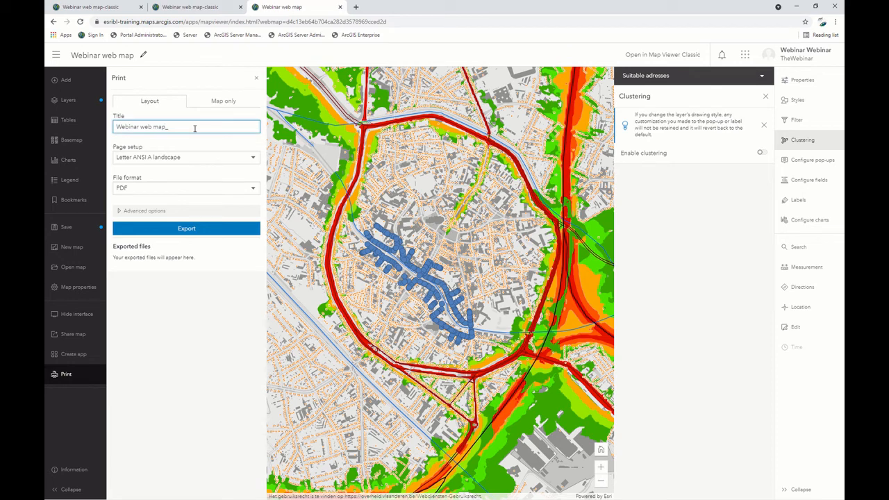
{"action": "left_click", "coordinate": [200, 157]}
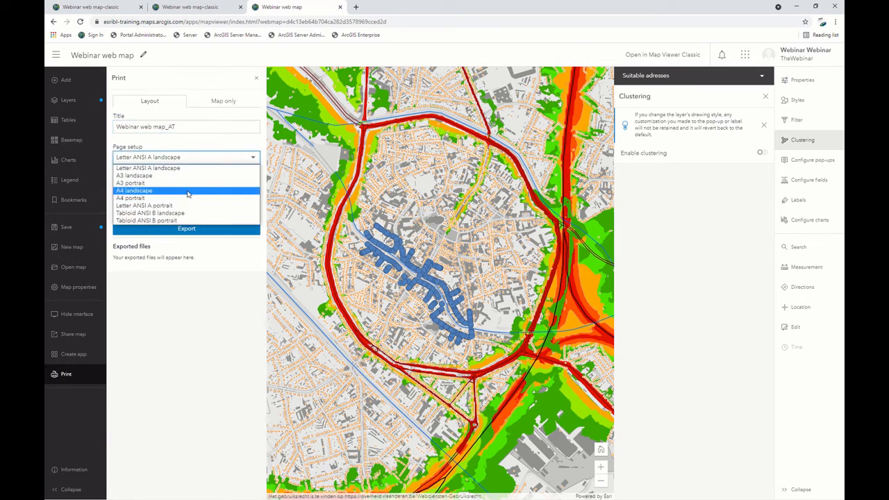
{"action": "left_click", "coordinate": [187, 192]}
{"action": "left_click", "coordinate": [188, 189]}
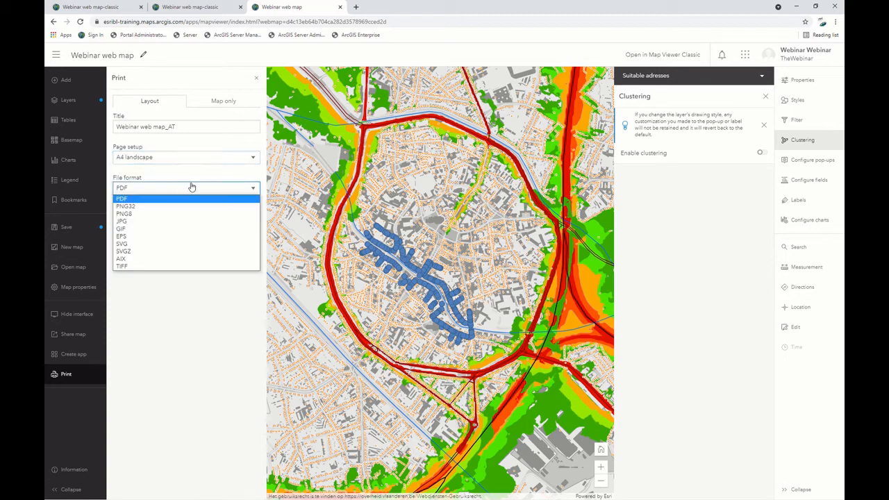
{"action": "left_click", "coordinate": [175, 199]}
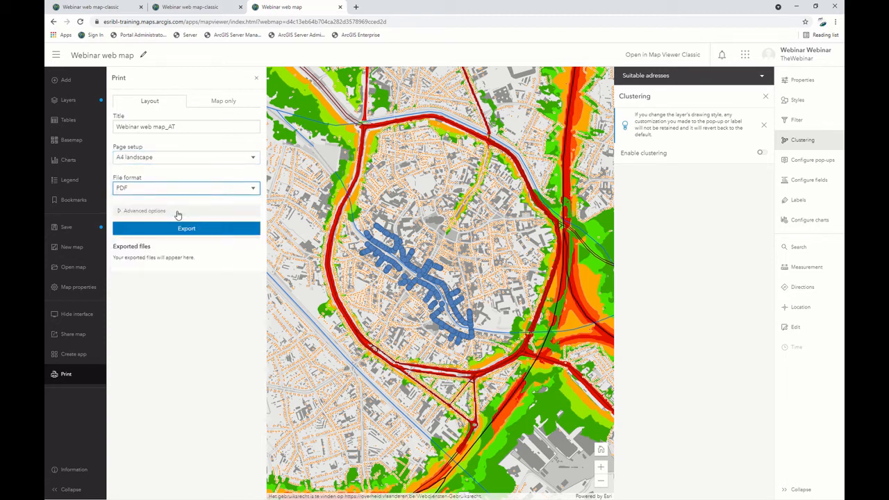
In the advanced print options, enter the author's initials, set the copyright to "Esri Belux", and include the legend.
{"action": "left_click", "coordinate": [163, 211]}
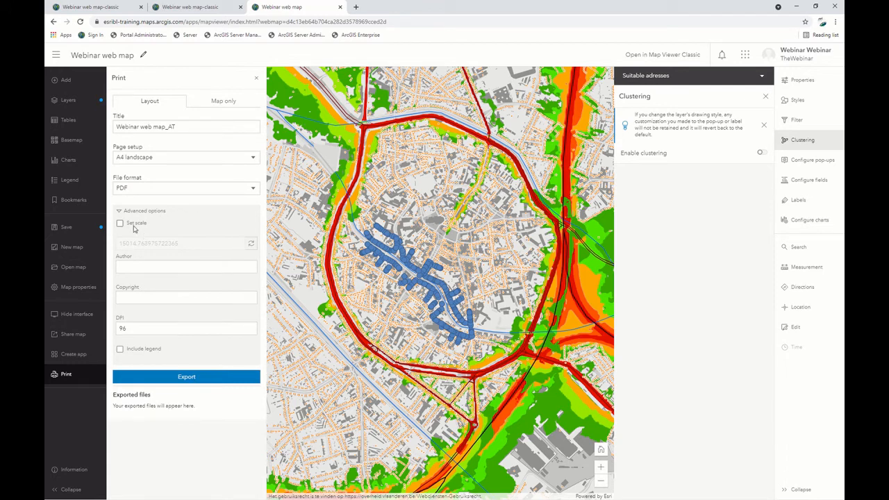
{"action": "left_click", "coordinate": [143, 265]}
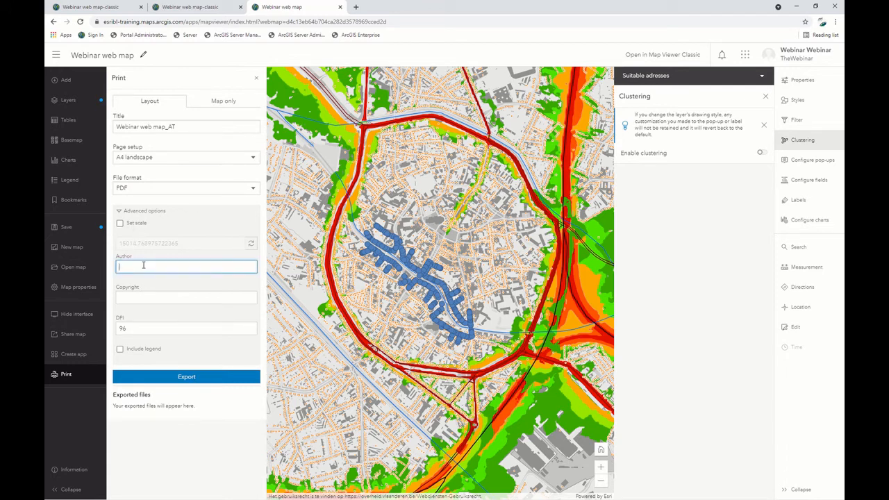
{"action": "type", "text": "AT"}
{"action": "left_click", "coordinate": [145, 297]}
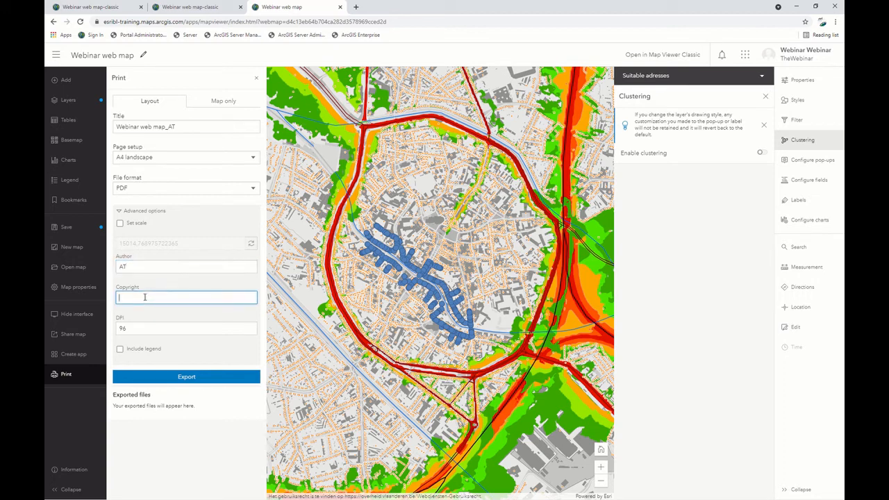
{"action": "left_click", "coordinate": [141, 352]}
Export the print layout, close the Clustering settings, and open the exported file Webinar web map_AT.pdf.
{"action": "left_click", "coordinate": [146, 377]}
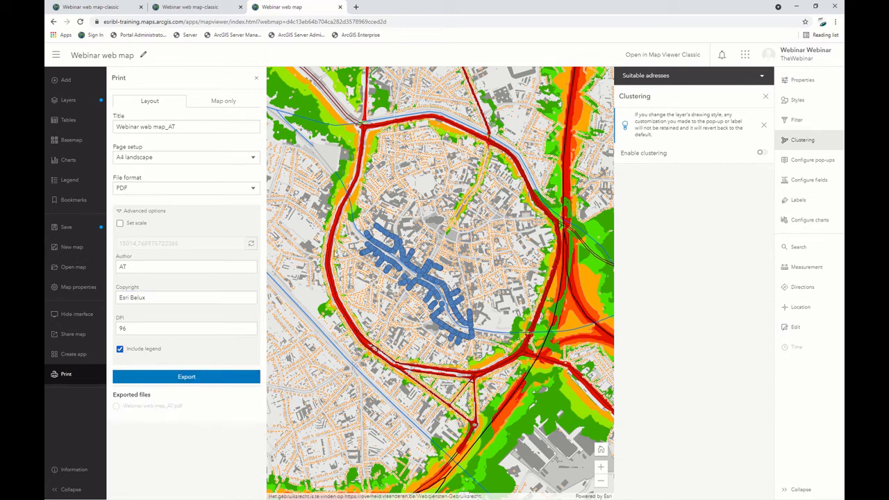
{"action": "left_click", "coordinate": [767, 98]}
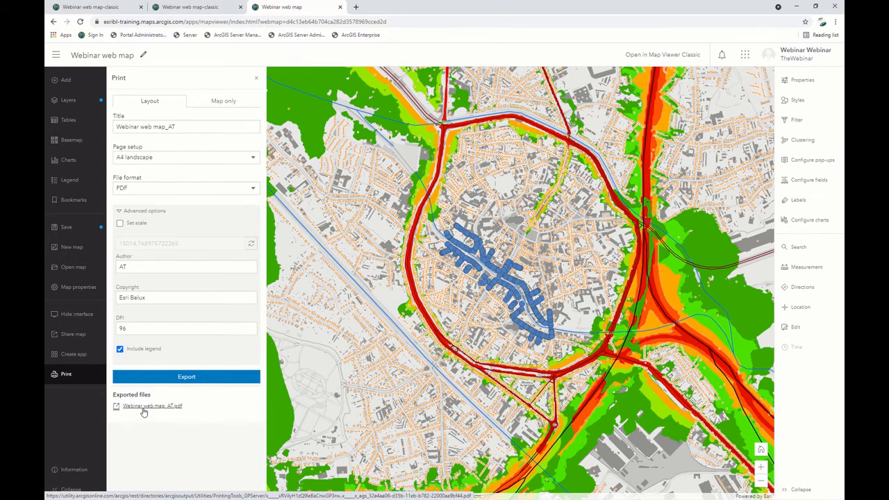
{"action": "left_click", "coordinate": [144, 411]}
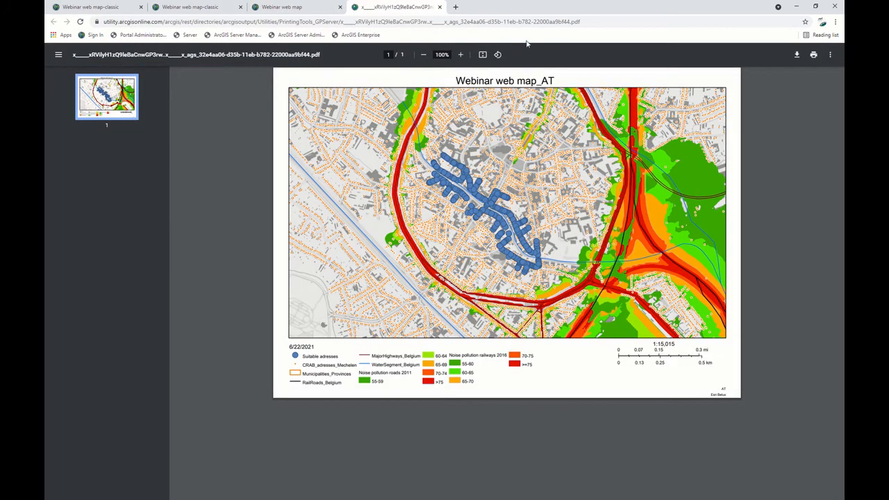
Compare the classic map printout with the exported PDF, and close the Print pane of Webinar web map.
{"action": "left_click", "coordinate": [198, 3]}
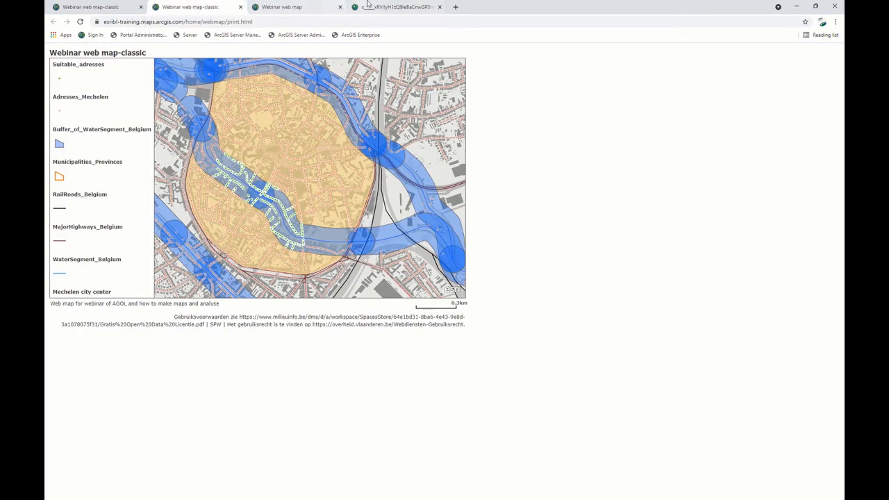
{"action": "left_click", "coordinate": [389, 7]}
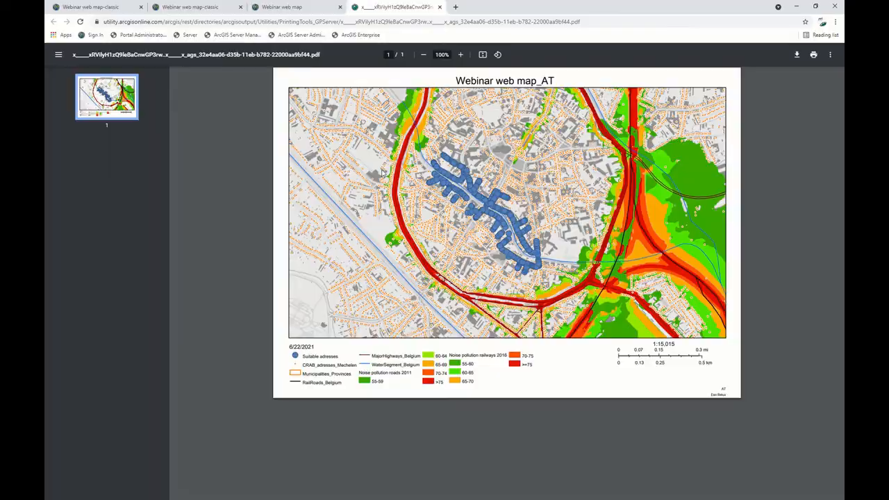
{"action": "left_click", "coordinate": [306, 7]}
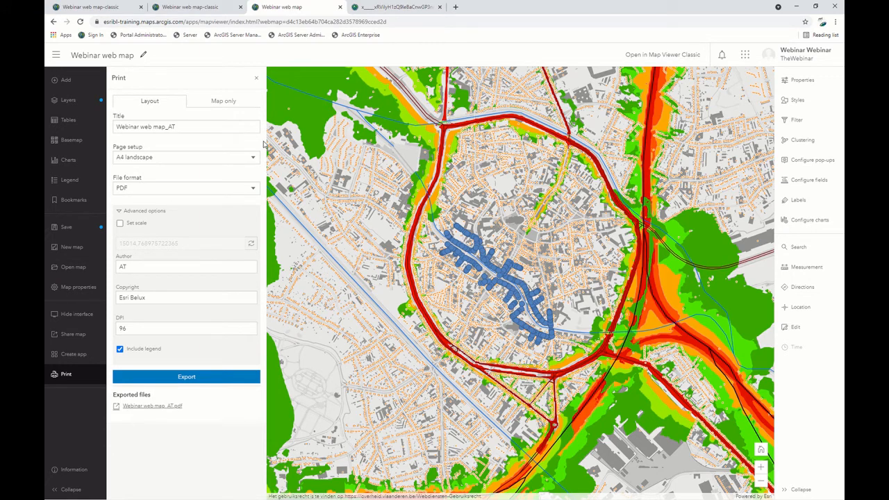
{"action": "left_click", "coordinate": [255, 81]}
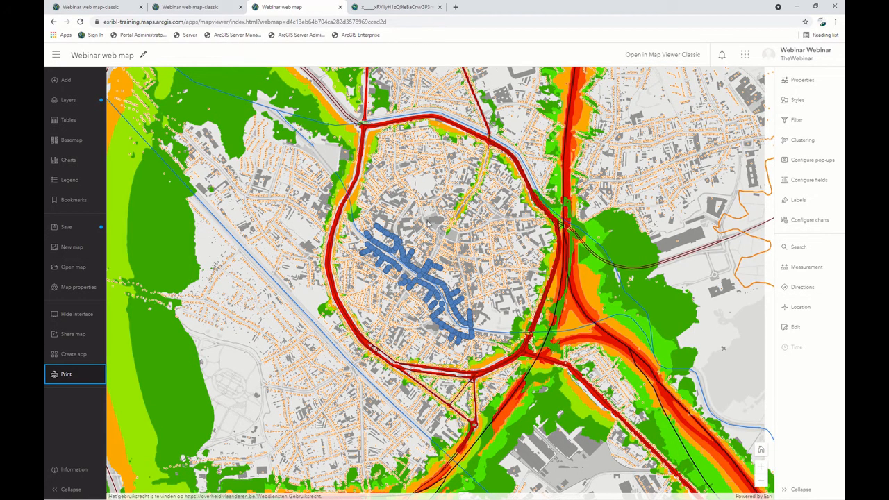
{"action": "left_click_drag", "start_coordinate": [422, 219], "coordinate": [409, 241]}
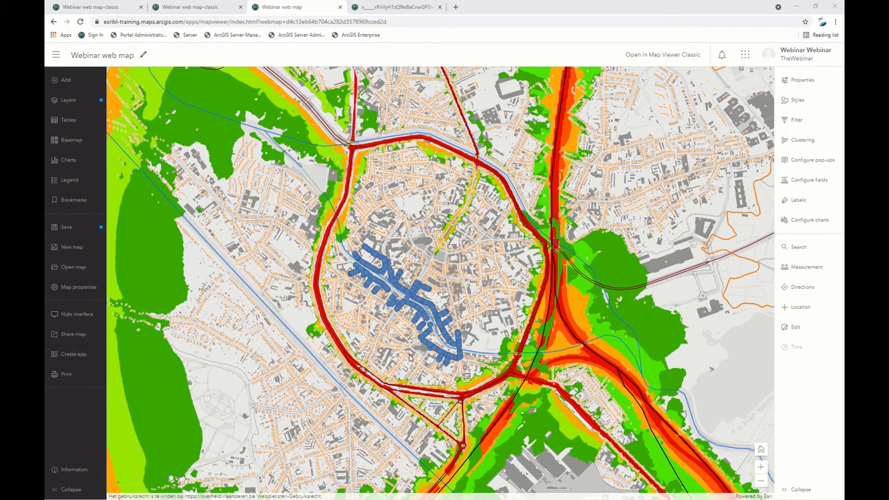
Open the Instant Apps gallery for creating an app from Webinar web map, and preview the Interactive Legend template.
{"action": "left_click", "coordinate": [78, 357]}
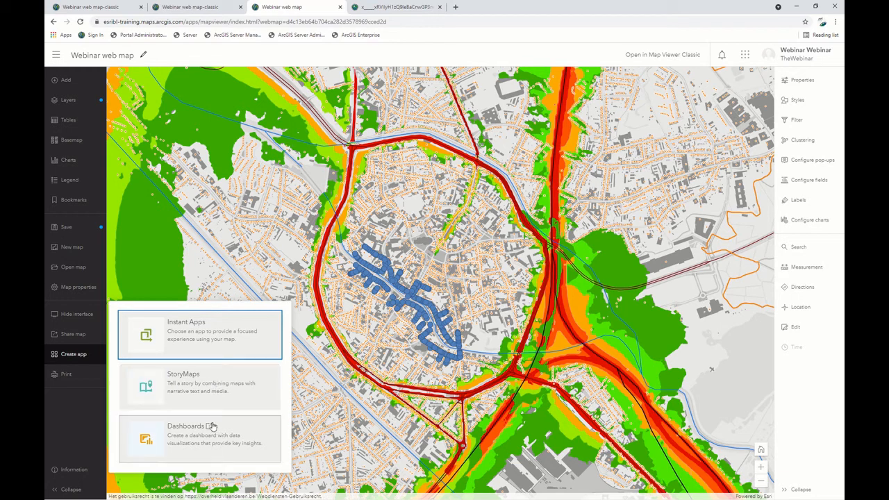
{"action": "left_click", "coordinate": [151, 340]}
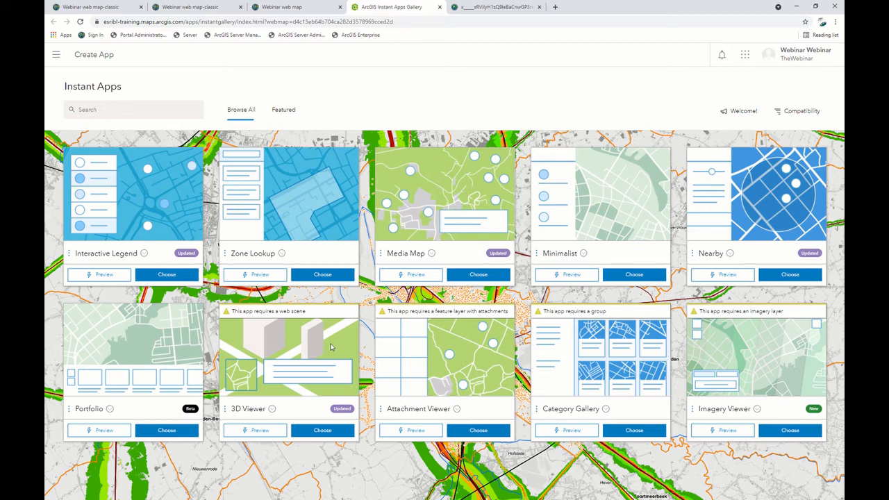
{"action": "left_click", "coordinate": [113, 276]}
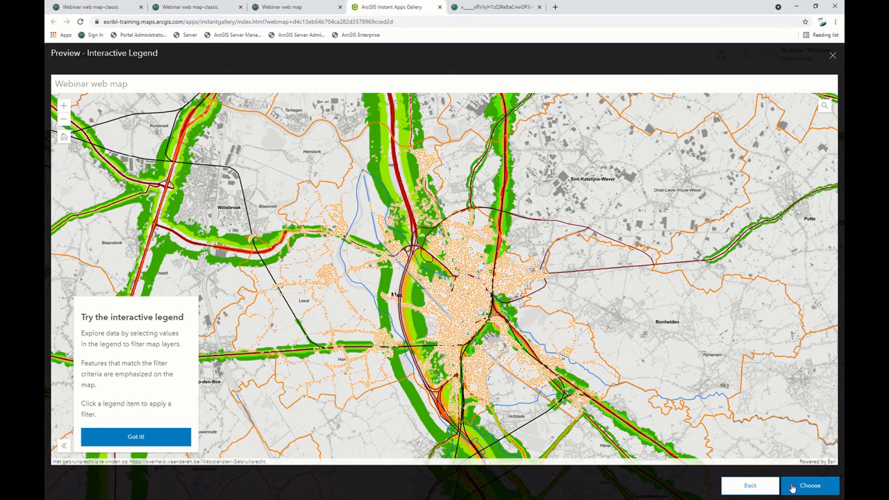
{"action": "left_click", "coordinate": [831, 57]}
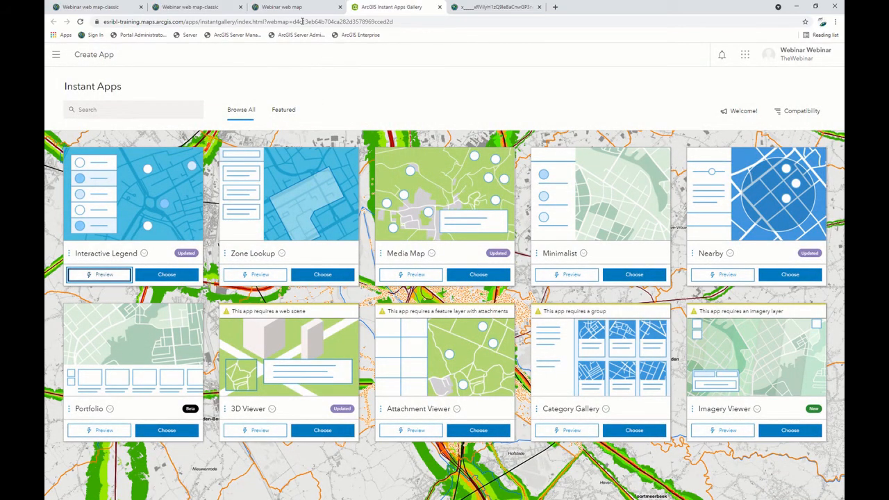
Close the print page of Webinar web map-classic and return to the classic map.
{"action": "left_click", "coordinate": [281, 7]}
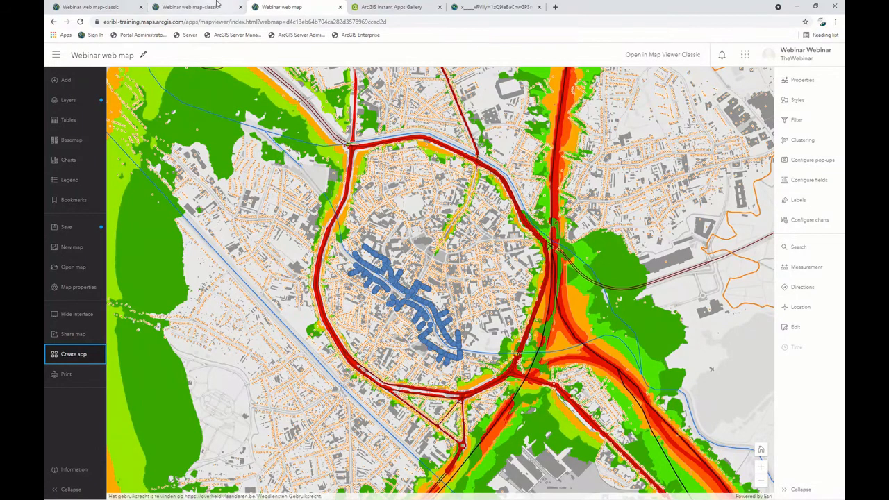
{"action": "left_click", "coordinate": [191, 5]}
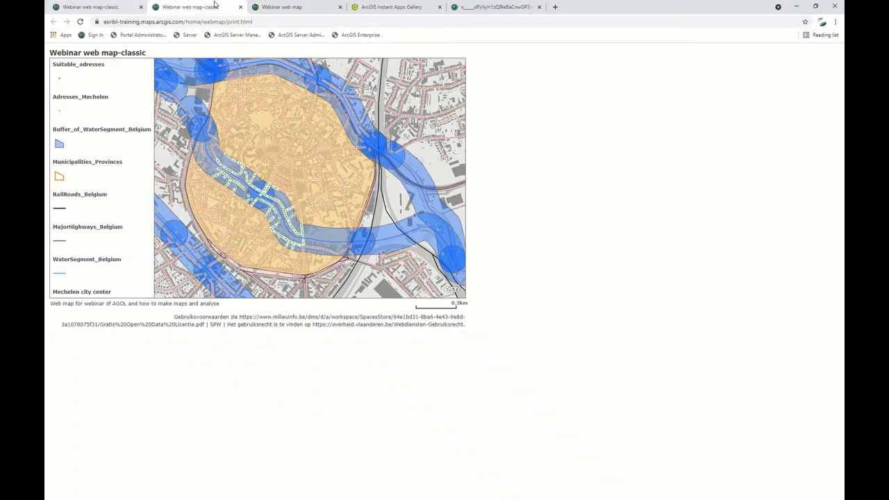
{"action": "left_click", "coordinate": [242, 7]}
{"action": "left_click", "coordinate": [91, 7]}
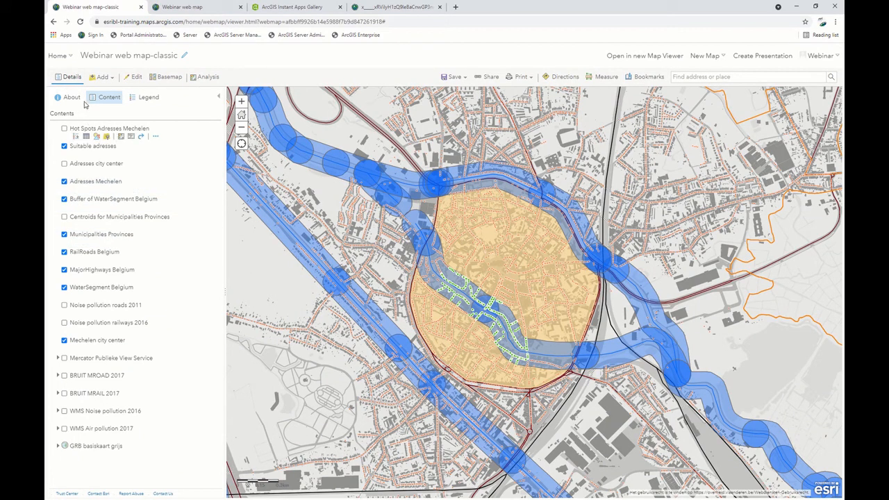
Open the item details of Webinar web map-classic from the Content page.
{"action": "left_click", "coordinate": [58, 56]}
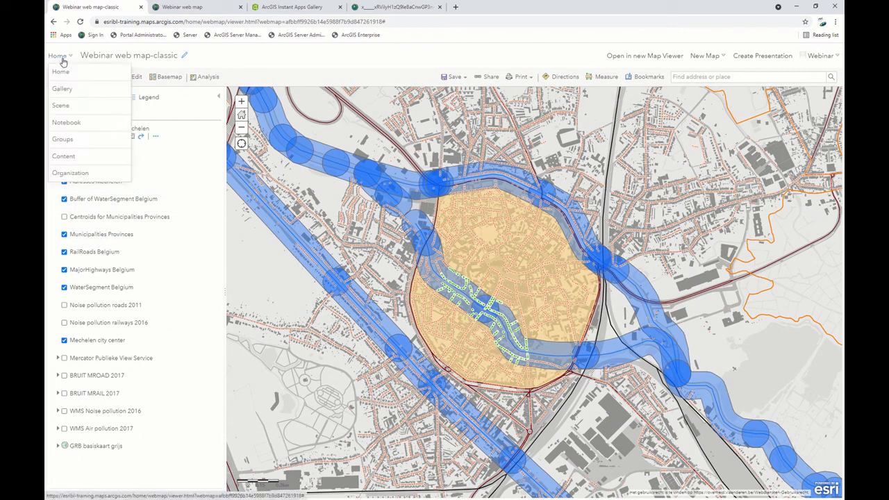
{"action": "left_click", "coordinate": [63, 158]}
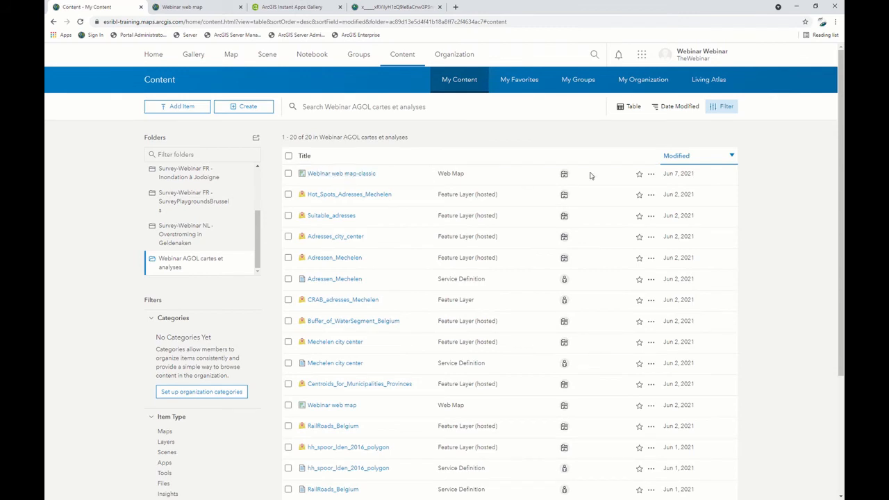
{"action": "left_click", "coordinate": [651, 175]}
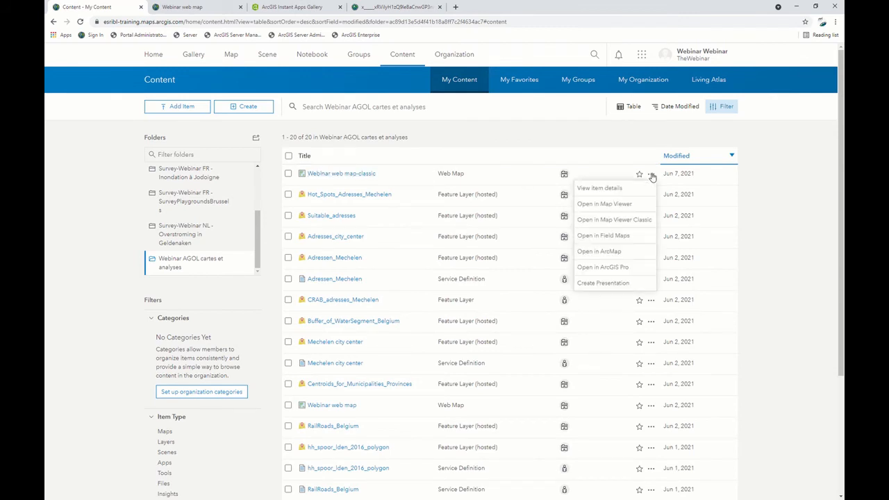
{"action": "left_click", "coordinate": [640, 188]}
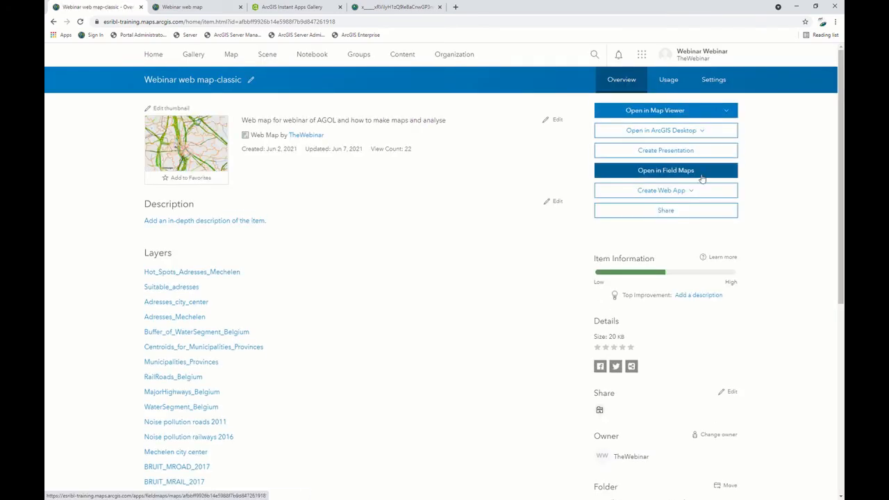
View the Configurable Apps templates for creating a web app from the map, and dismiss the dialog.
{"action": "left_click", "coordinate": [692, 193]}
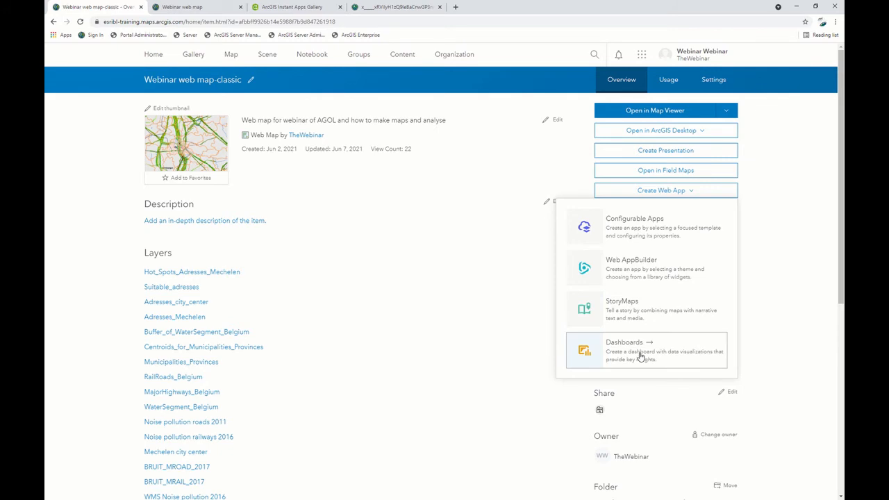
{"action": "left_click", "coordinate": [609, 234]}
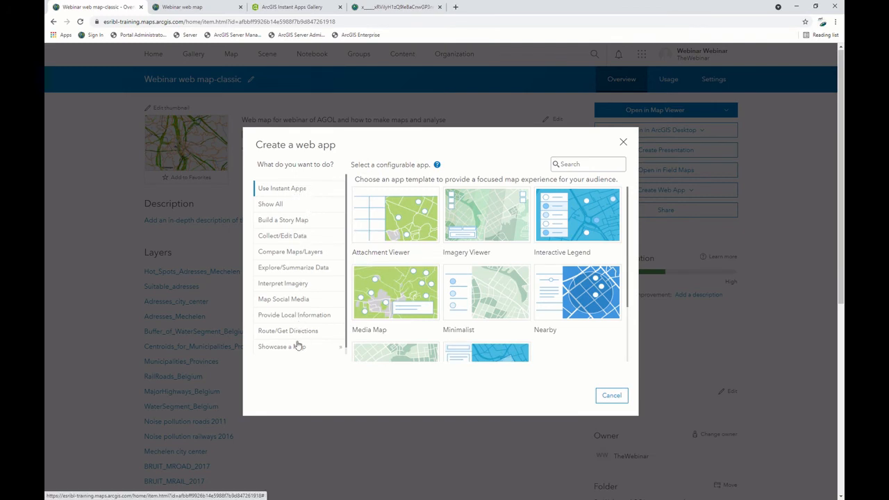
{"action": "left_click", "coordinate": [624, 142]}
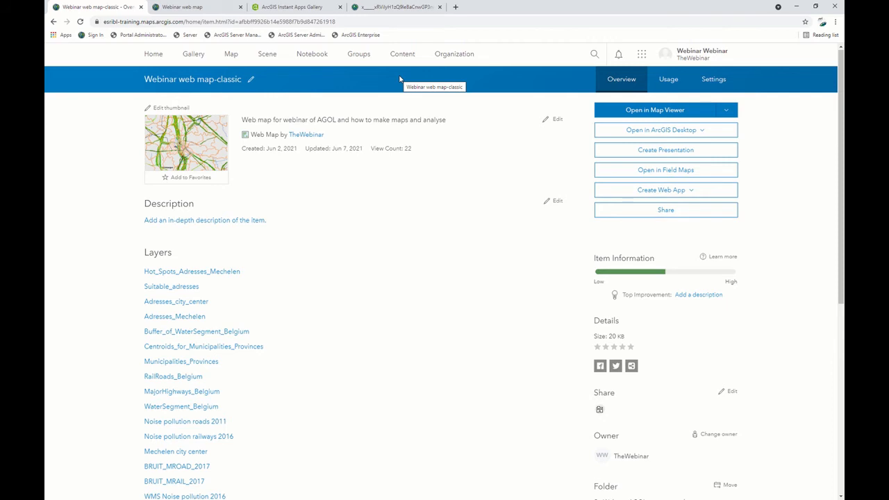
Open the organization's credit status dashboard and view the calendars for the report's start and end dates.
{"action": "left_click", "coordinate": [450, 61]}
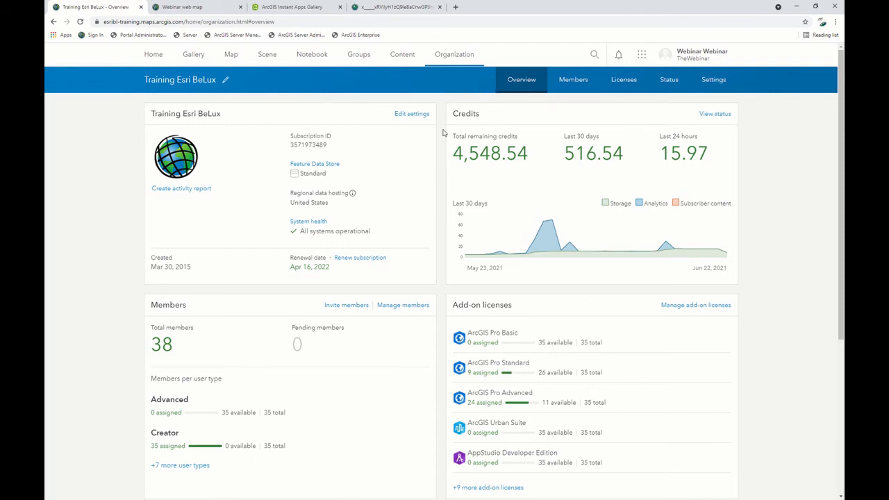
{"action": "left_click", "coordinate": [723, 114]}
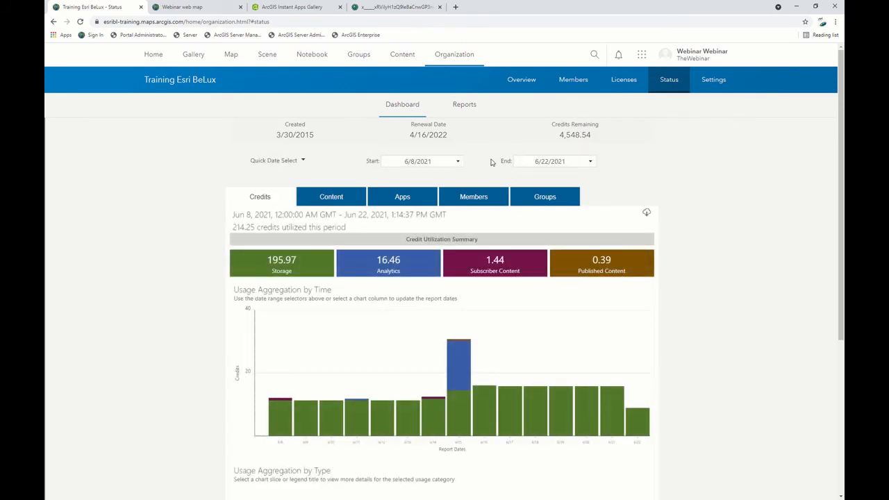
{"action": "left_click", "coordinate": [457, 163]}
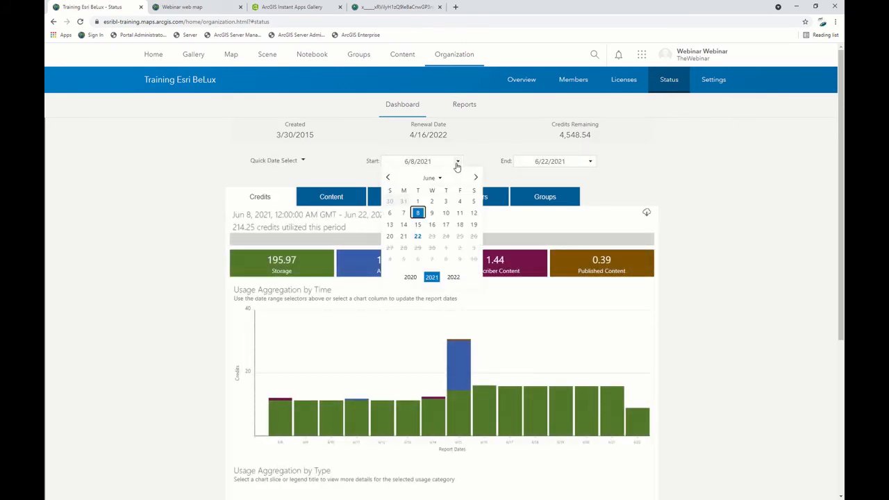
{"action": "left_click", "coordinate": [457, 164]}
{"action": "left_click", "coordinate": [591, 162]}
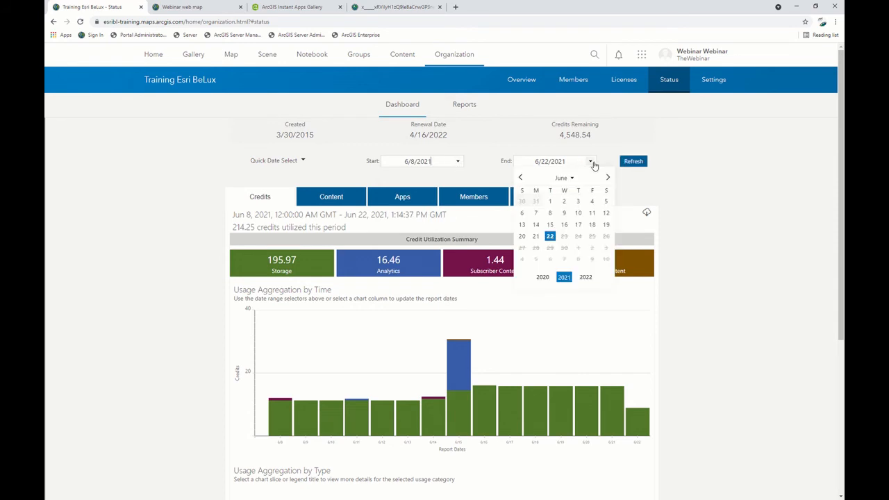
{"action": "left_click", "coordinate": [591, 162]}
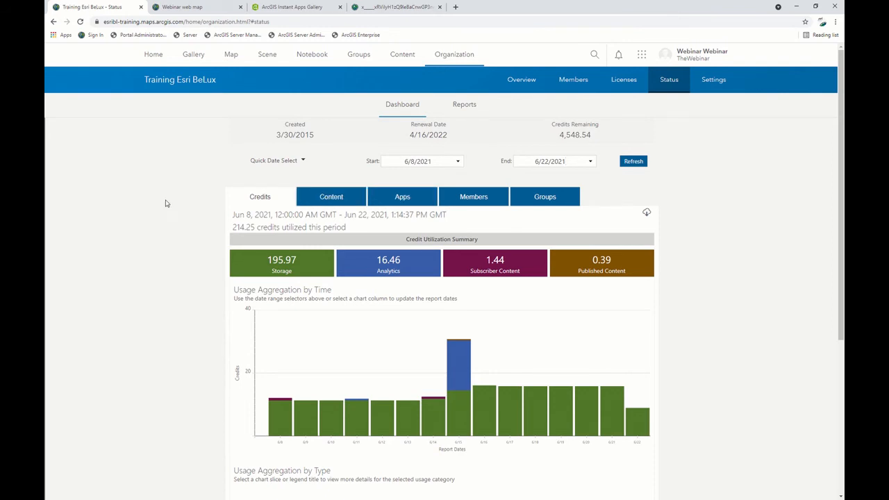
Examine the credit usage charts by time and by type.
{"action": "scroll", "coordinate": [167, 205], "scroll_direction": "down", "scroll_amount": 1}
{"action": "scroll", "coordinate": [166, 205], "scroll_direction": "down", "scroll_amount": 1}
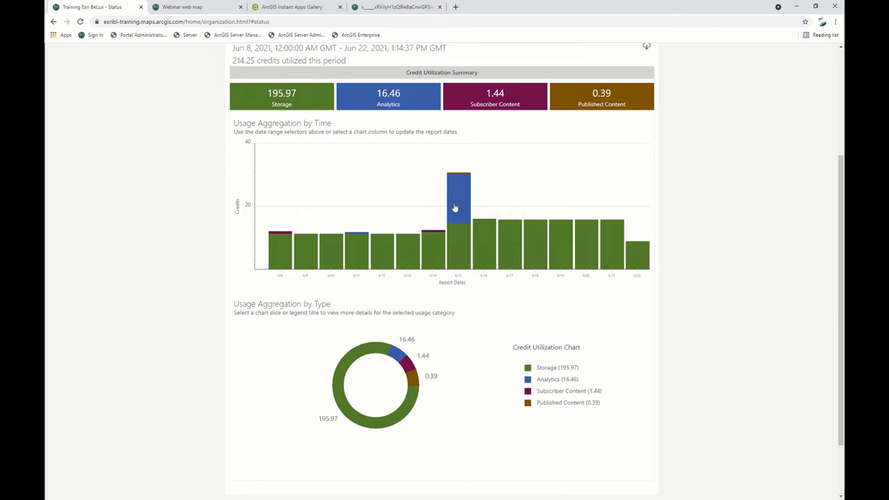
{"action": "mouse_move", "coordinate": [456, 208]}
{"action": "scroll", "coordinate": [521, 332], "scroll_direction": "down", "scroll_amount": 2}
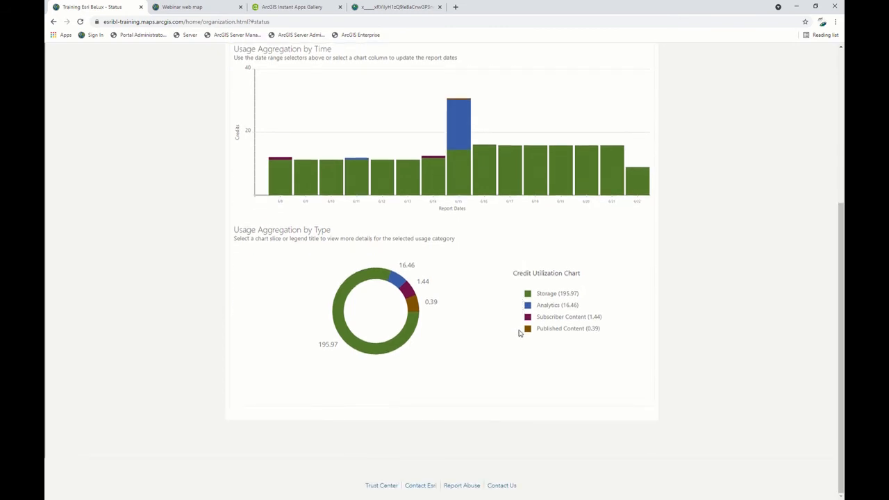
Drill down the usage-by-type chart into Storage and view the Feature Storage report.
{"action": "mouse_move", "coordinate": [412, 332]}
{"action": "left_click", "coordinate": [400, 338]}
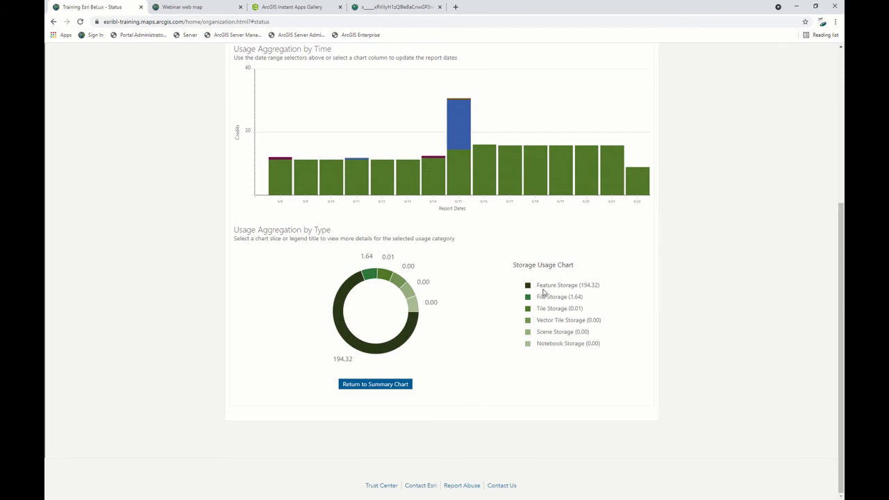
{"action": "left_click", "coordinate": [390, 353]}
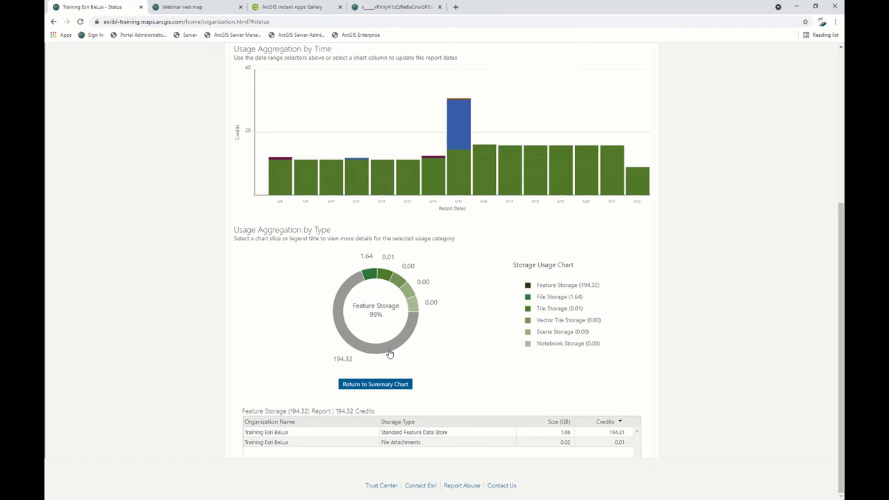
{"action": "scroll", "coordinate": [390, 354], "scroll_direction": "down", "scroll_amount": 2}
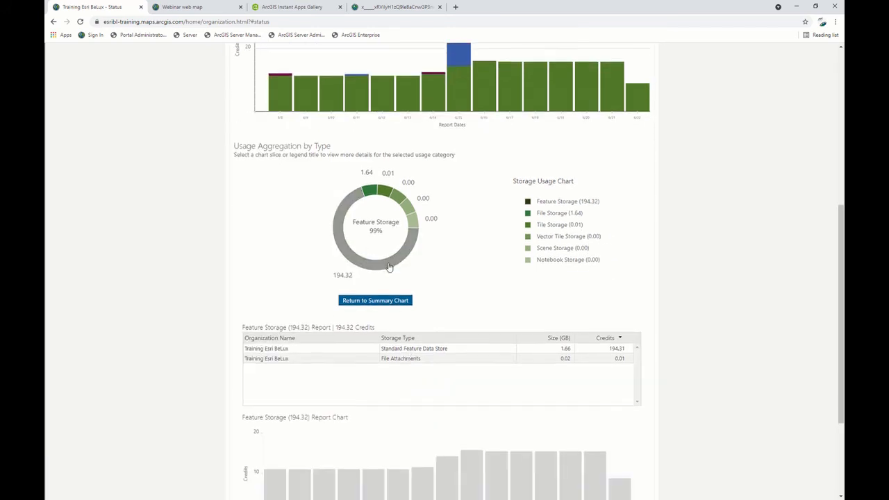
{"action": "scroll", "coordinate": [390, 268], "scroll_direction": "down", "scroll_amount": 1}
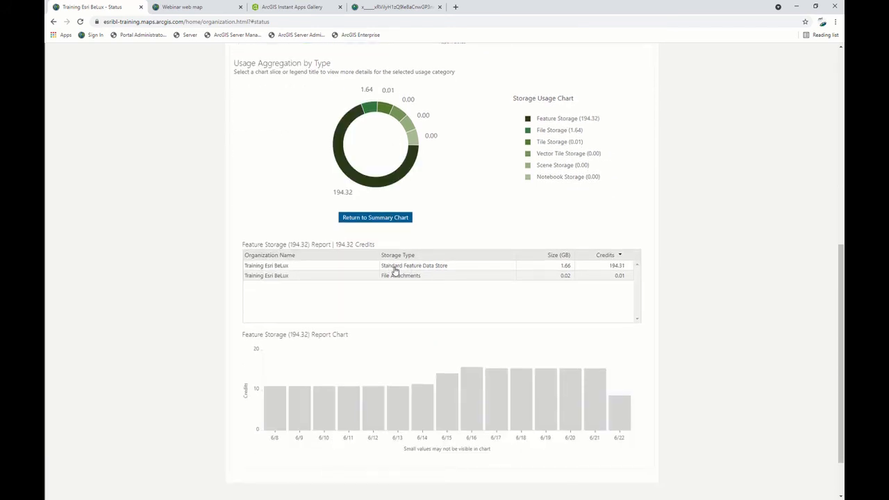
View the item details of the Standard Feature Data Store in the Feature Storage report, and close the Database Storage Details list.
{"action": "left_click", "coordinate": [394, 268]}
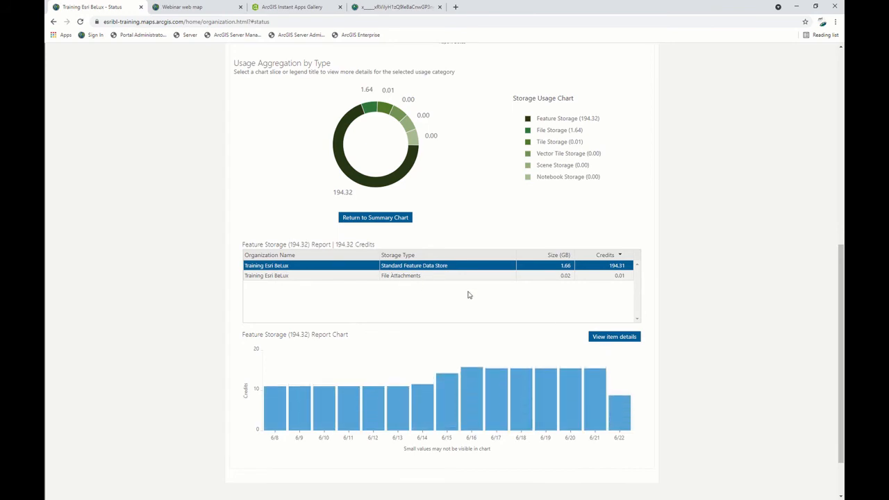
{"action": "left_click", "coordinate": [408, 277]}
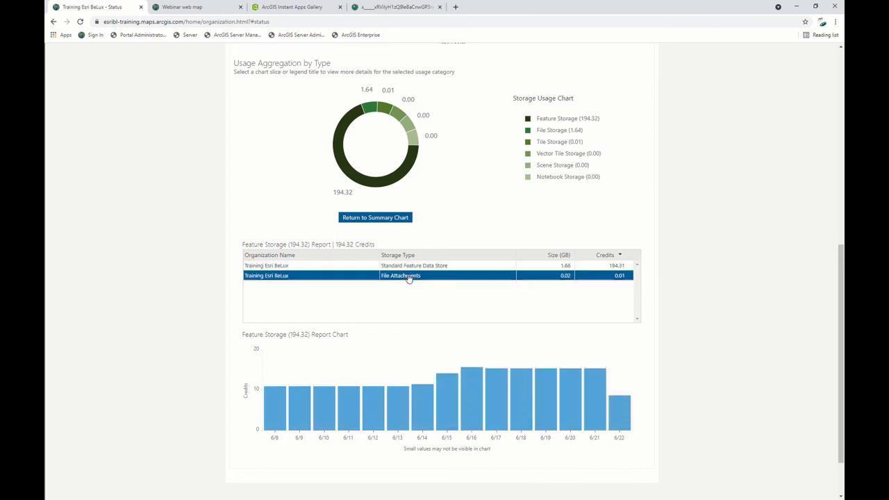
{"action": "left_click", "coordinate": [455, 271]}
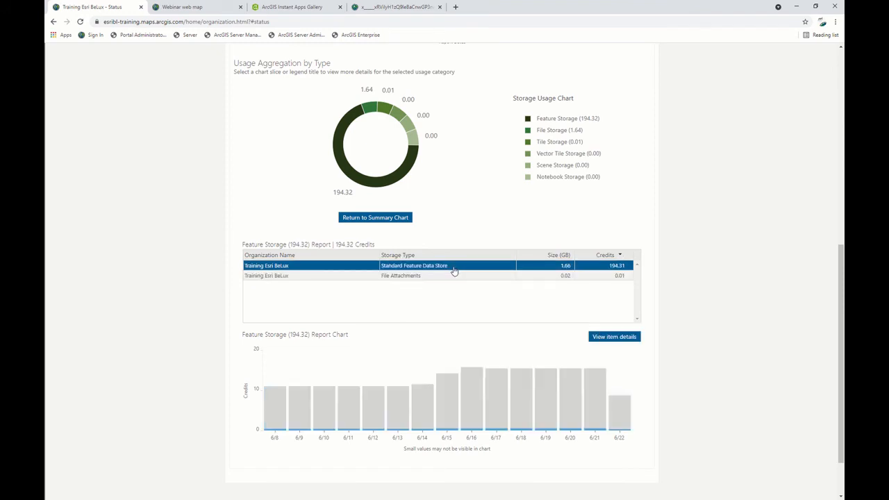
{"action": "left_click", "coordinate": [611, 338]}
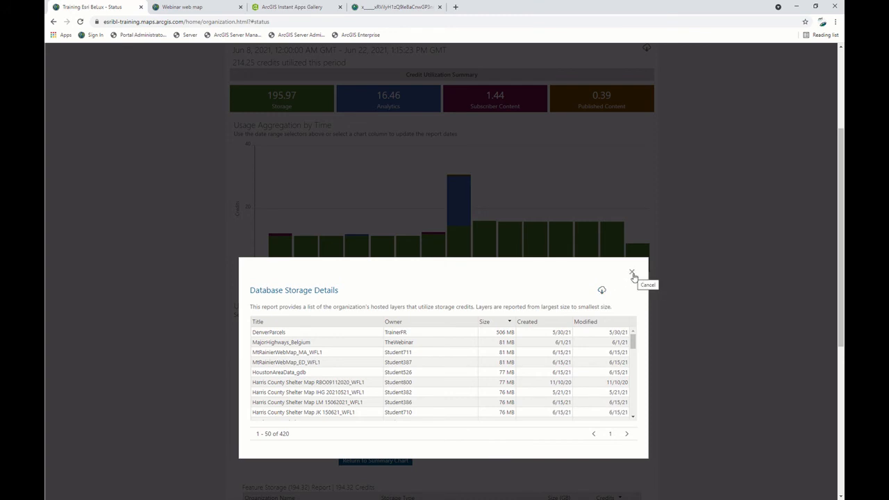
{"action": "left_click", "coordinate": [439, 334]}
{"action": "left_click", "coordinate": [632, 273]}
{"action": "scroll", "coordinate": [516, 294], "scroll_direction": "up", "scroll_amount": 3}
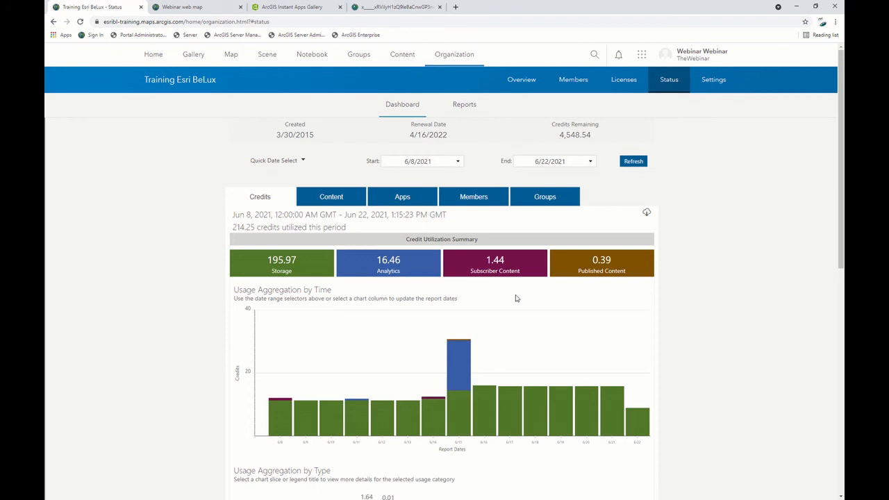
Look at the organization's status Reports page with its report creation option, and return to the Dashboard.
{"action": "left_click", "coordinate": [464, 106]}
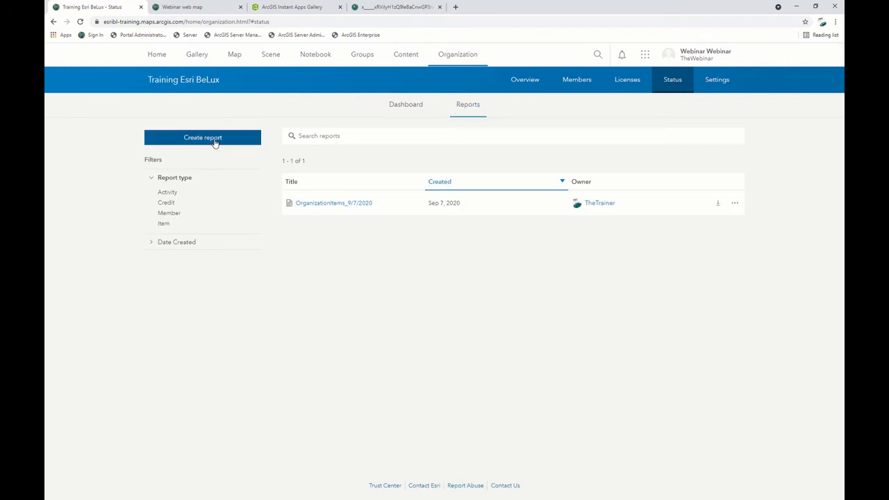
{"action": "left_click", "coordinate": [397, 113]}
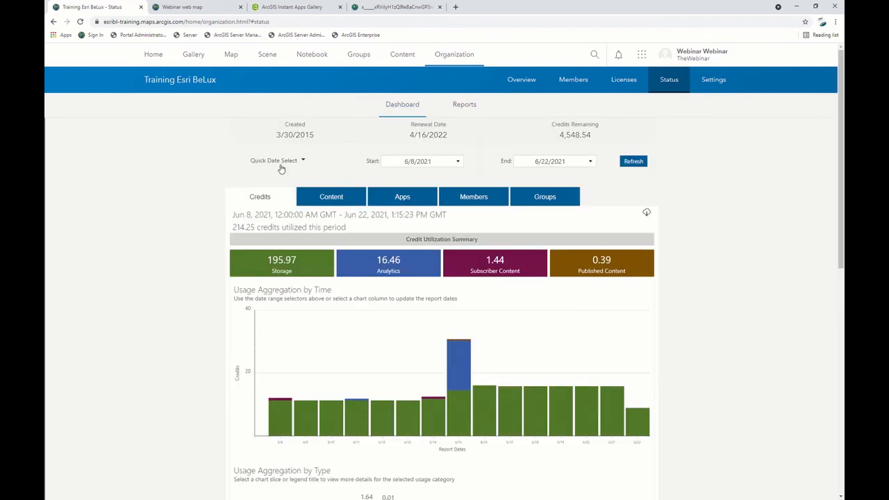
{"action": "left_click", "coordinate": [456, 108]}
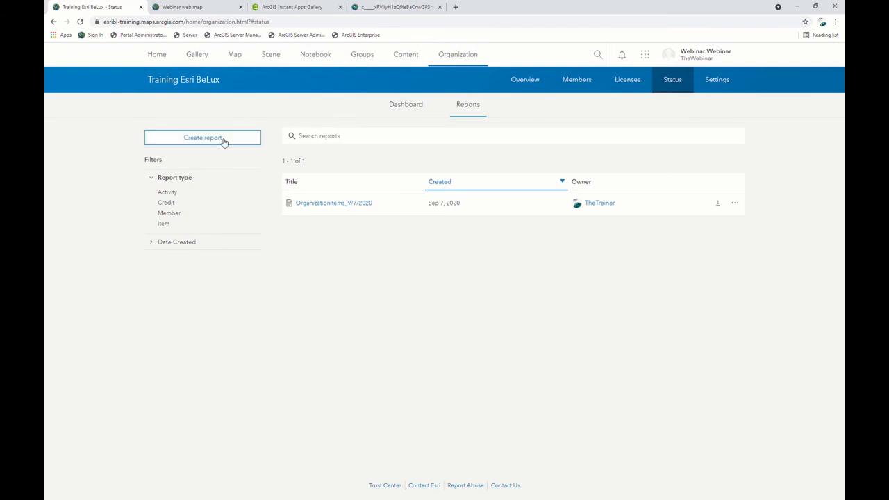
{"action": "left_click", "coordinate": [407, 113]}
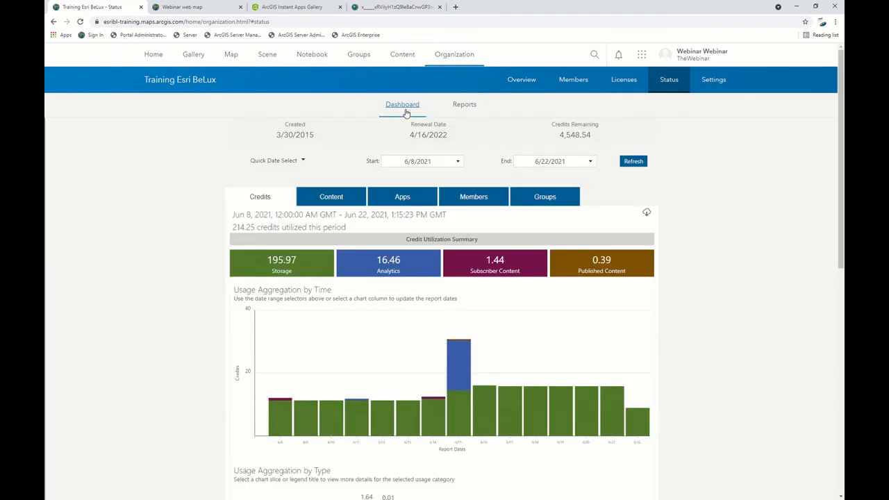